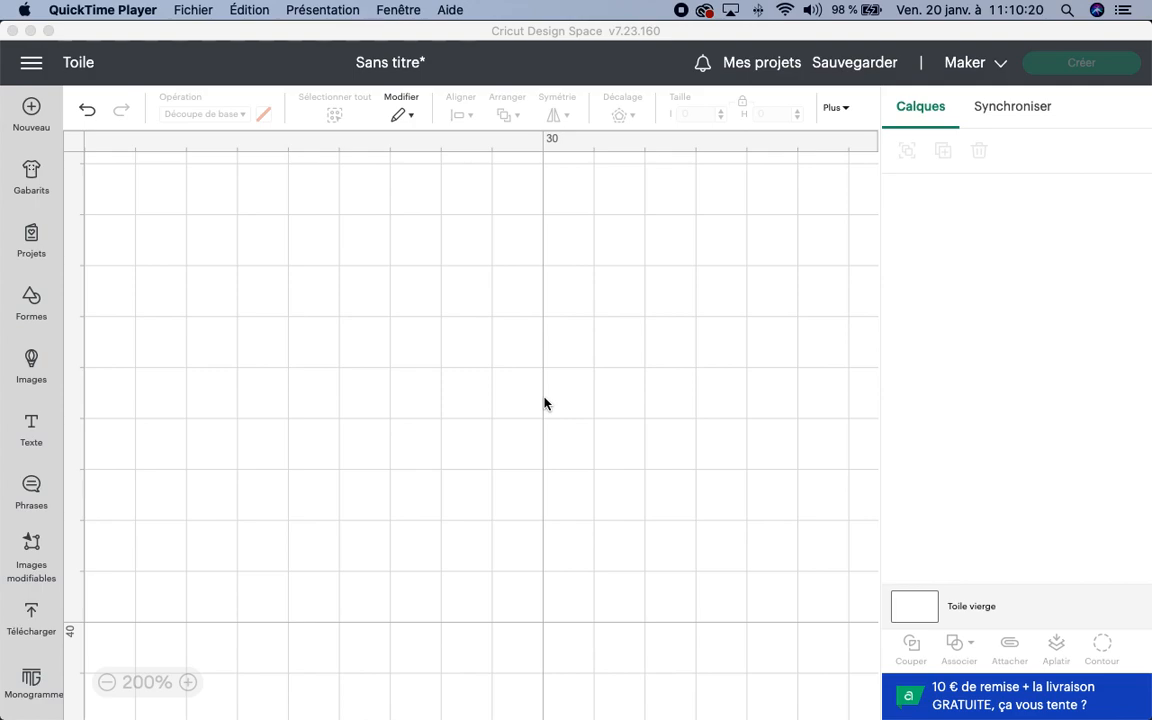
Switch to Brave and open the Freepik page of the skull with knife vector.
key(super+Tab)
click(496, 368)
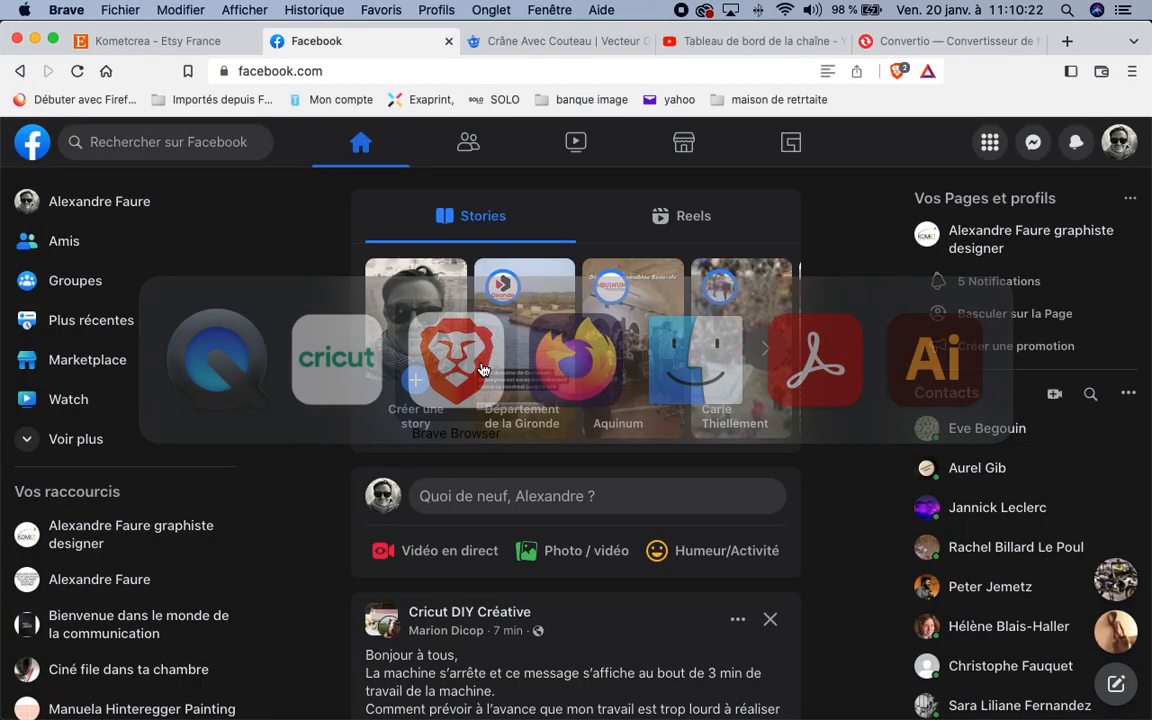
click(540, 45)
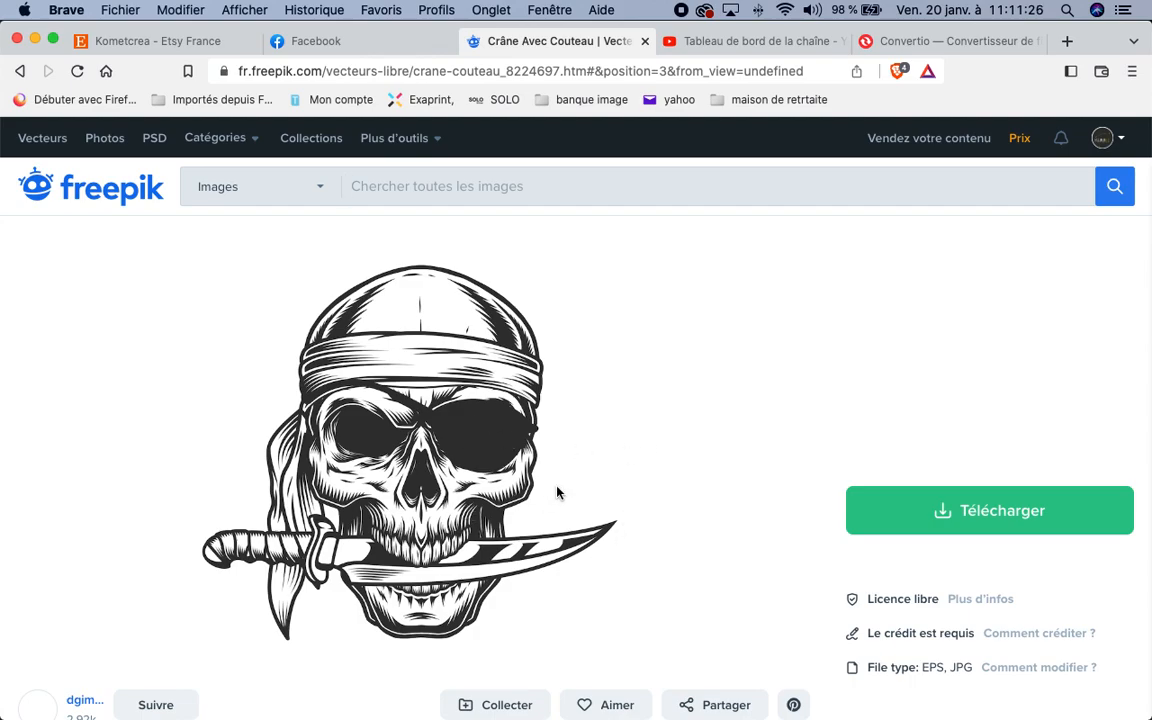
Download the skull vector for free as "skull-with-knife (1)" into the TUTO vidéo folder and open the downloaded archive.
click(1016, 501)
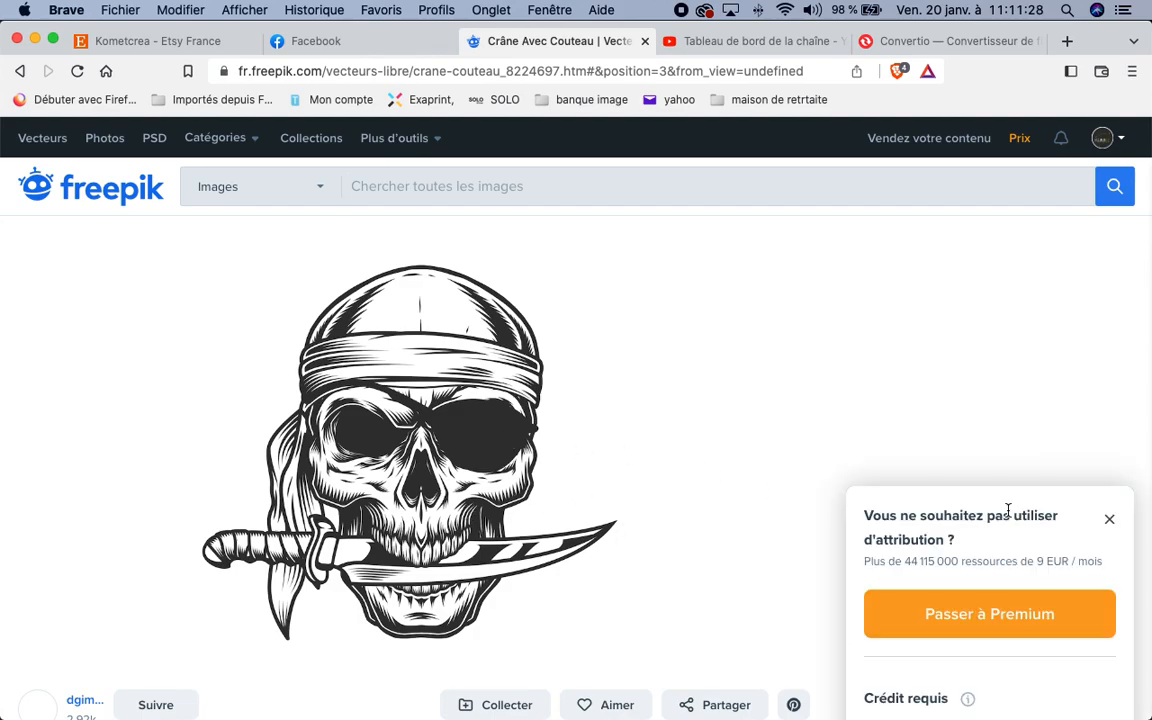
scroll(1010, 590, down, 2)
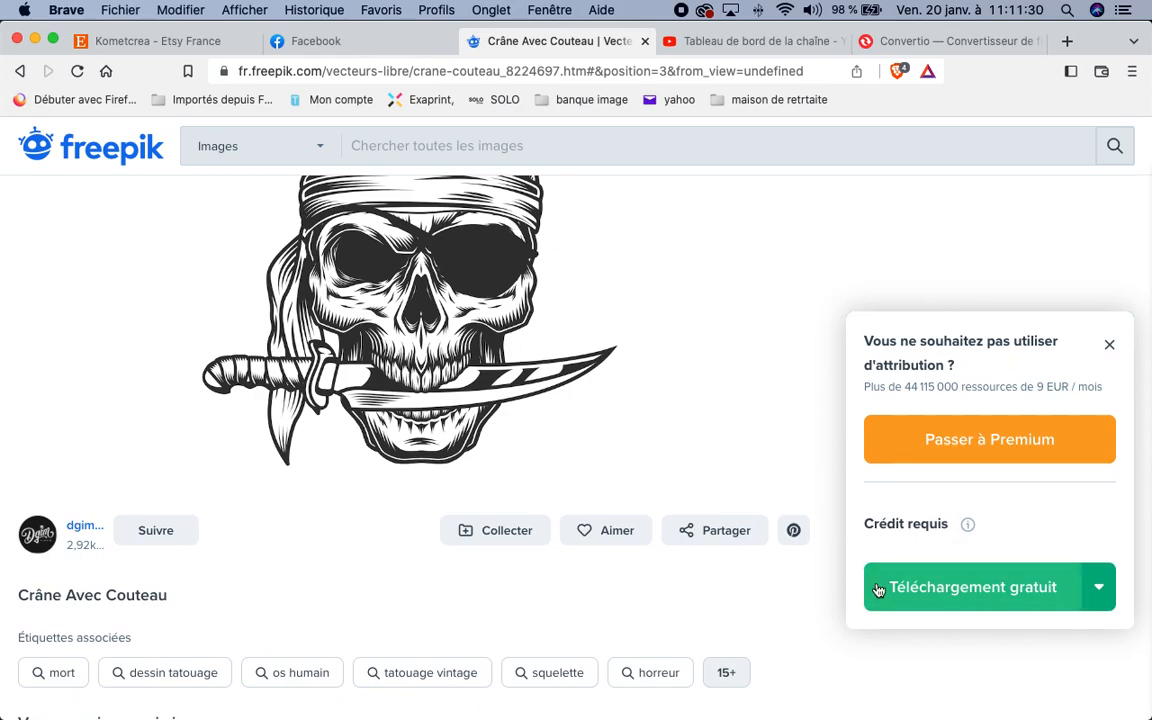
click(962, 587)
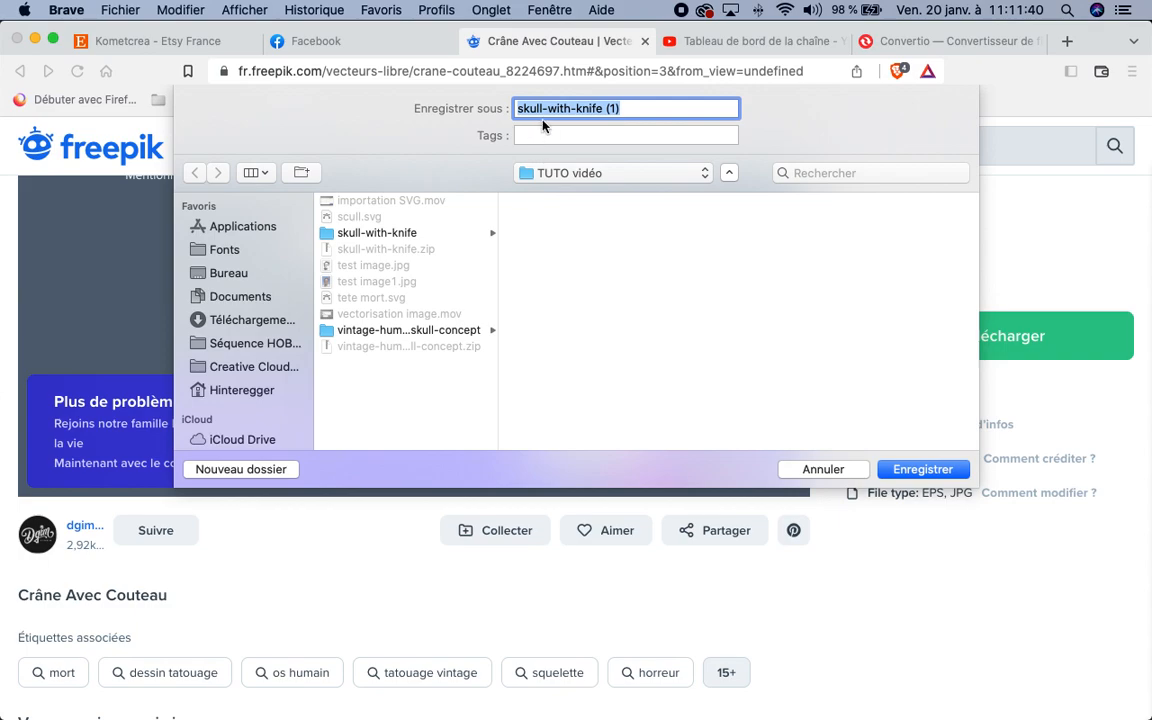
click(922, 469)
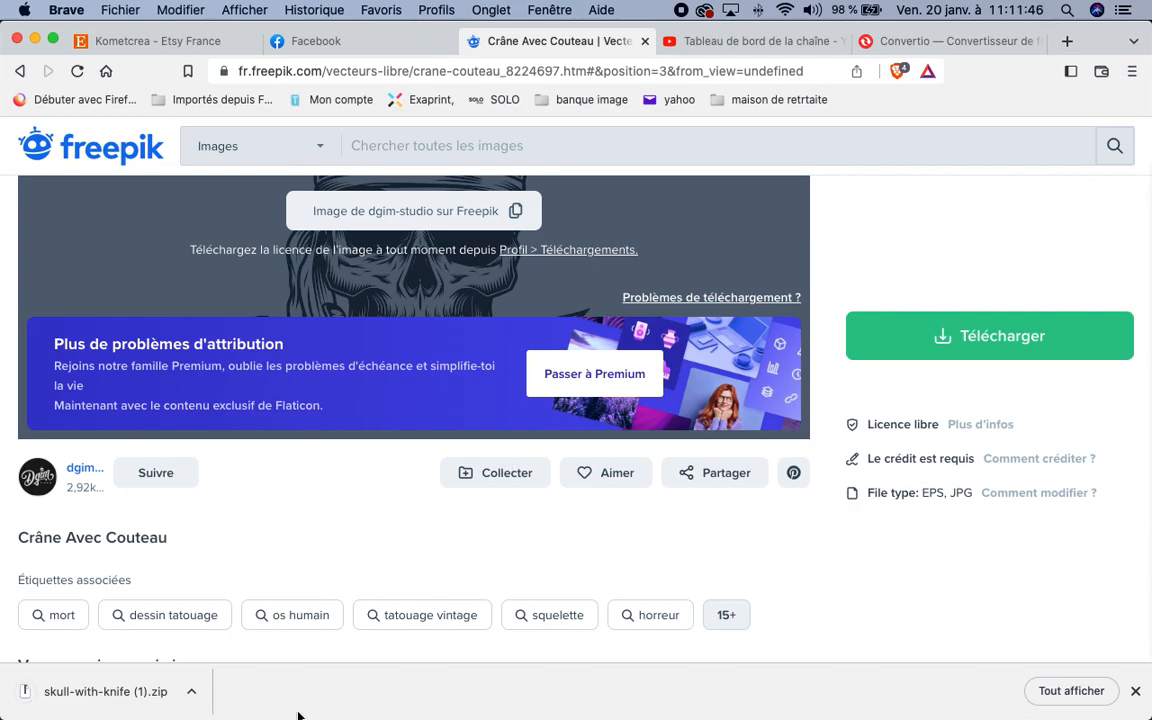
click(191, 696)
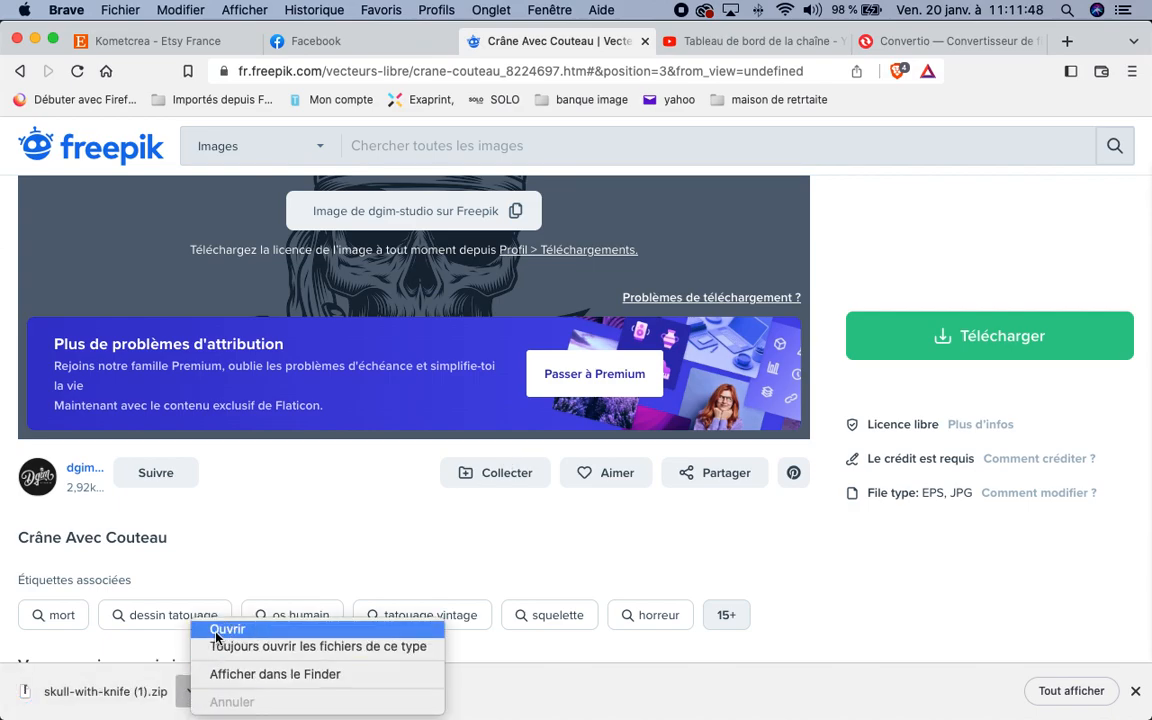
click(230, 625)
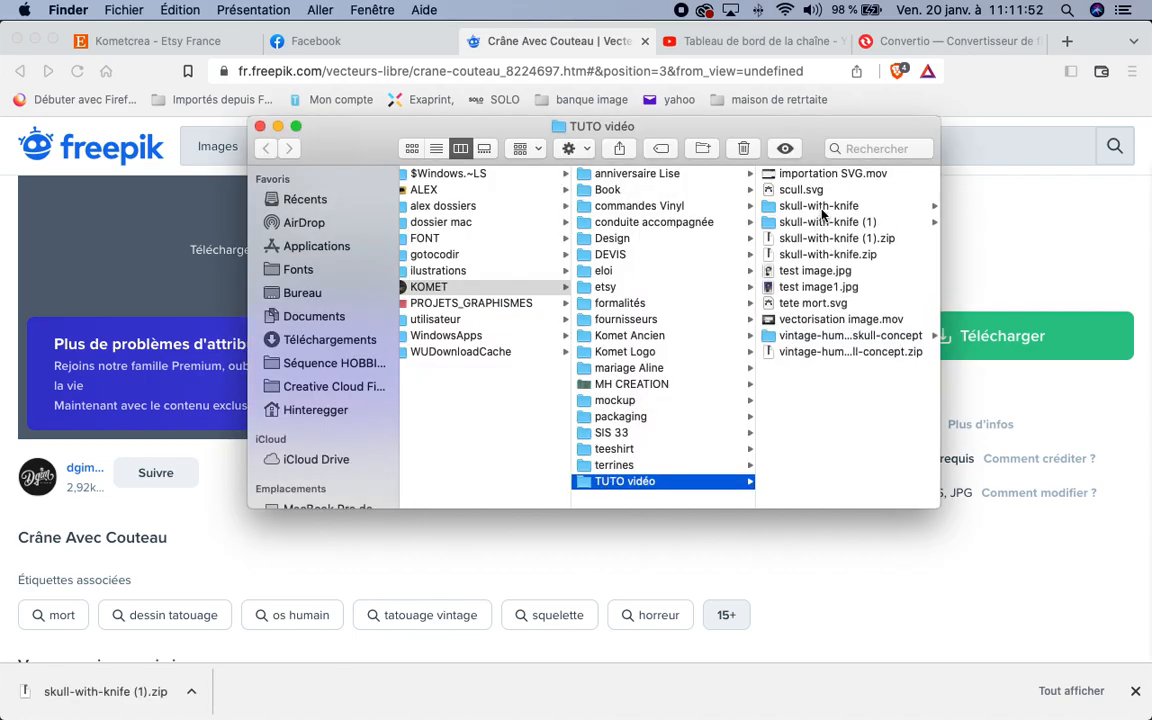
Examine the EPS, JPG, free license and premium license files in the skull-with-knife folder, including the attribution terms.
click(830, 207)
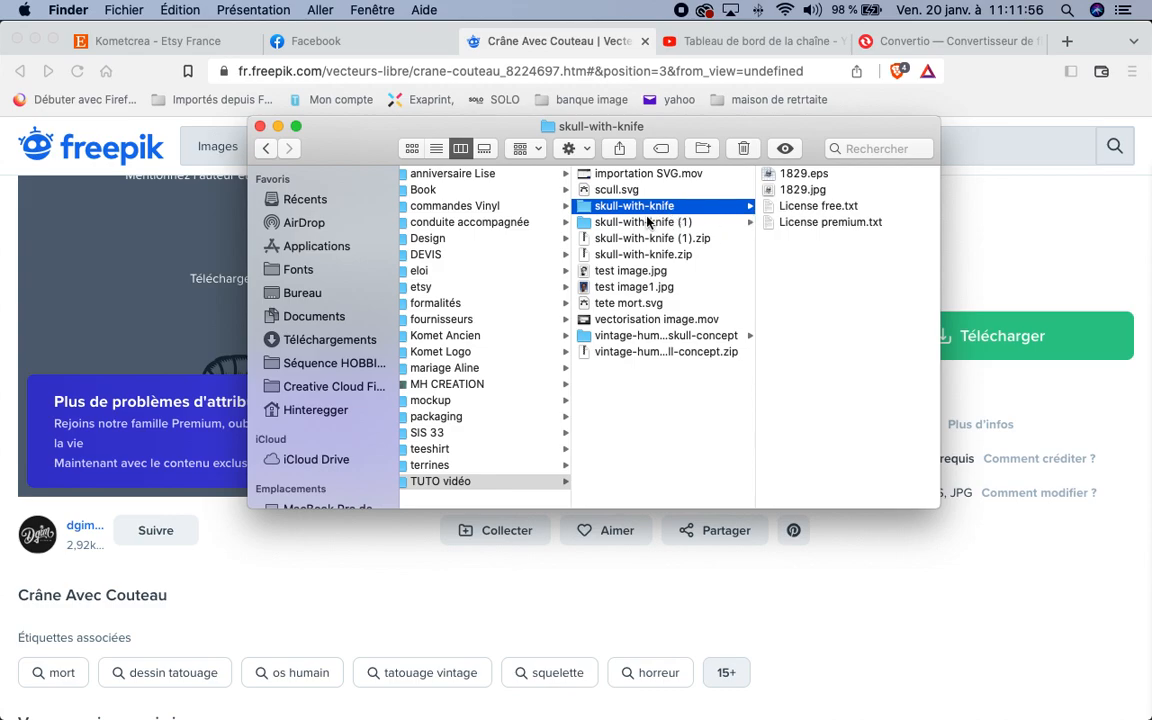
click(800, 174)
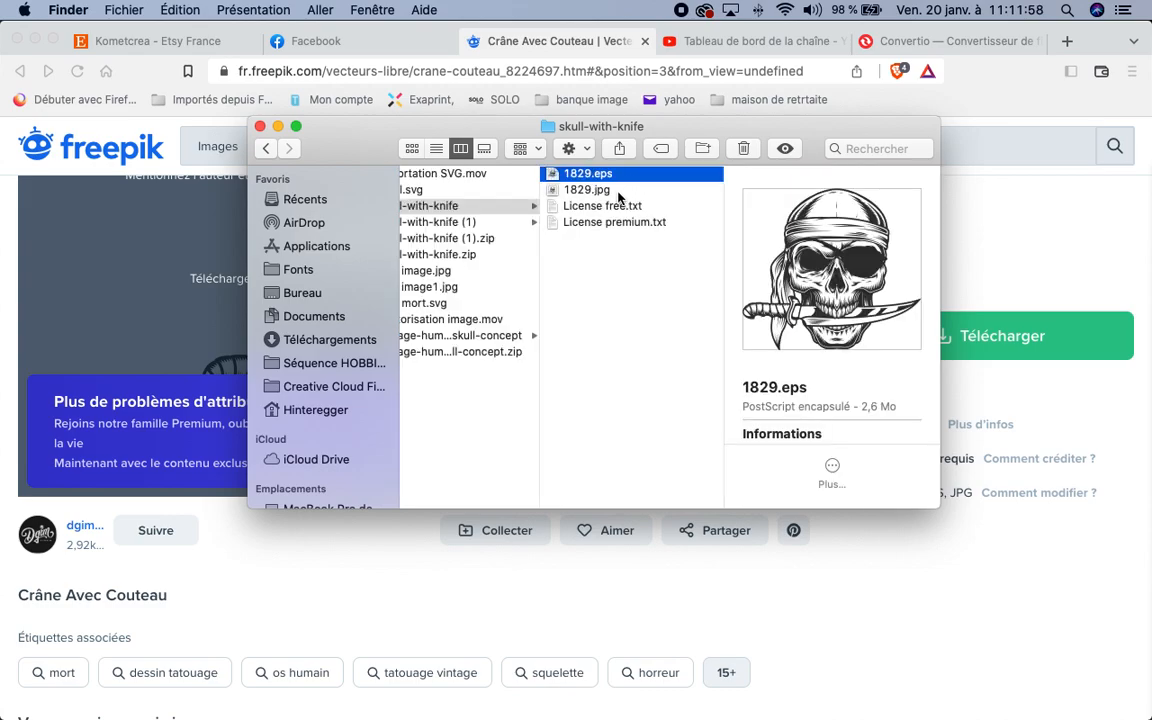
click(623, 191)
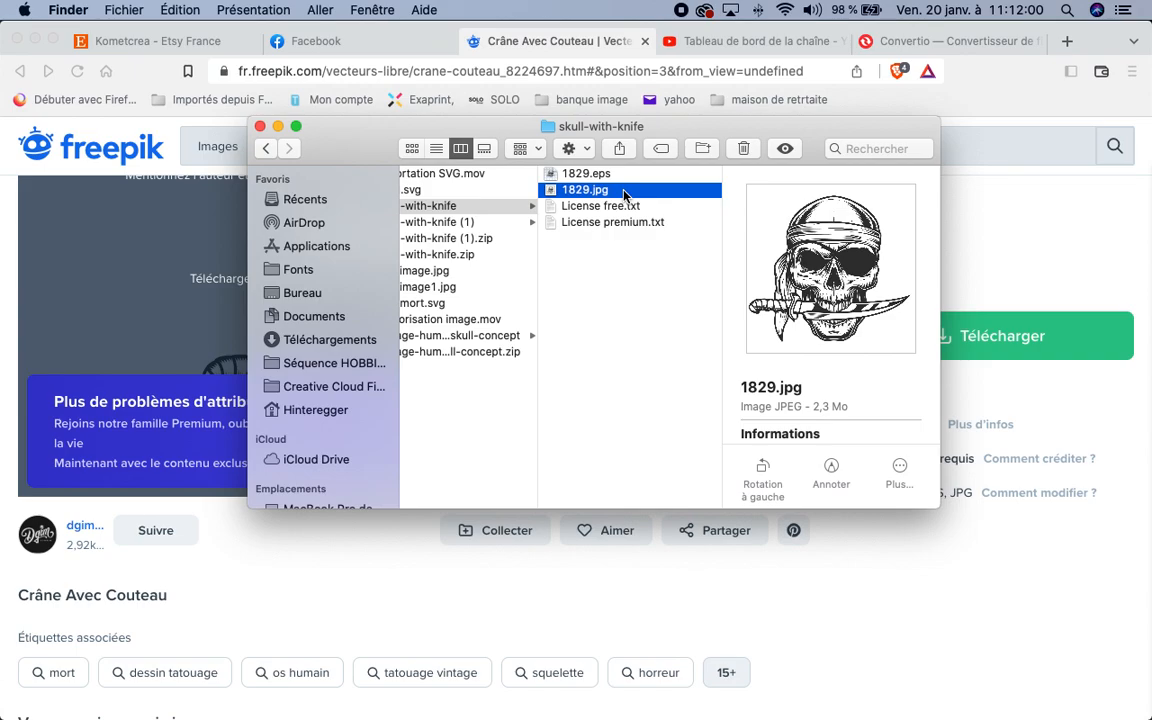
click(575, 205)
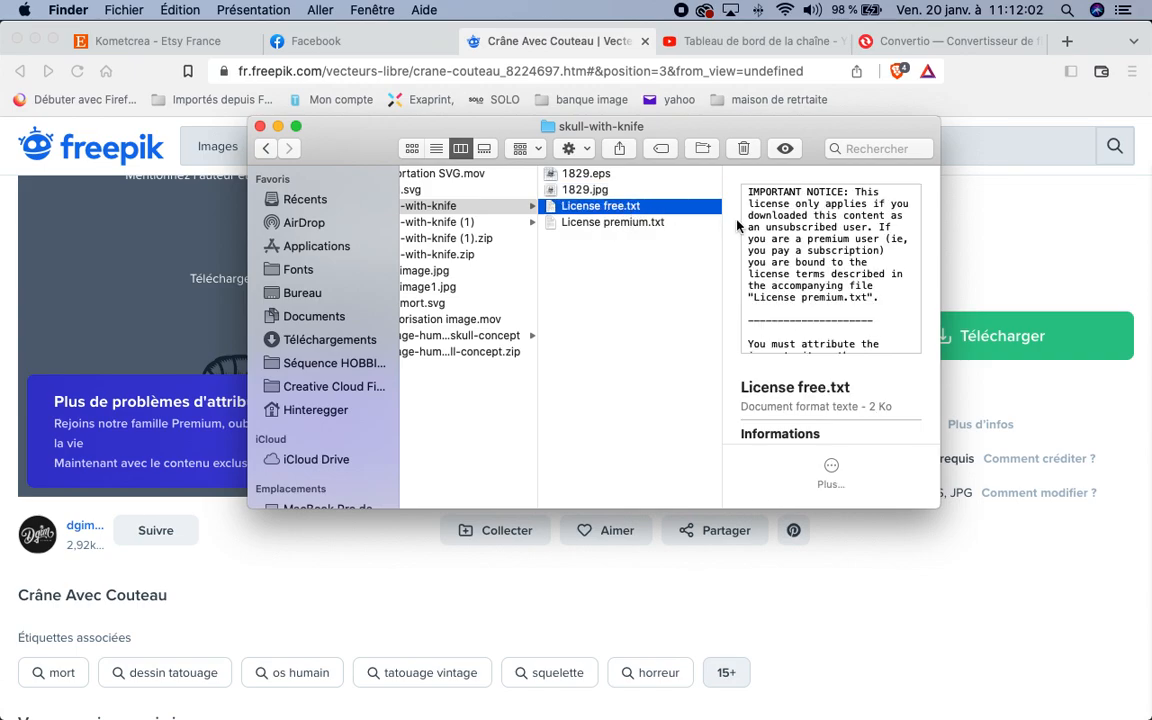
scroll(817, 259, down, 5)
scroll(817, 259, down, 5)
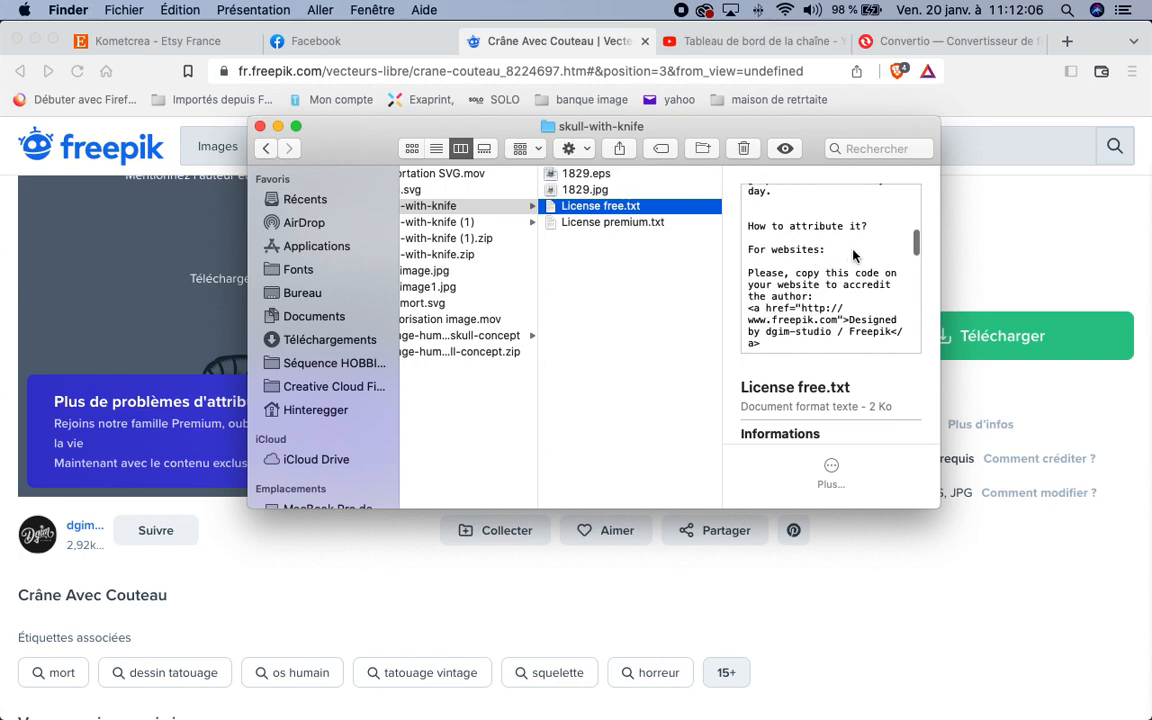
scroll(850, 255, down, 2)
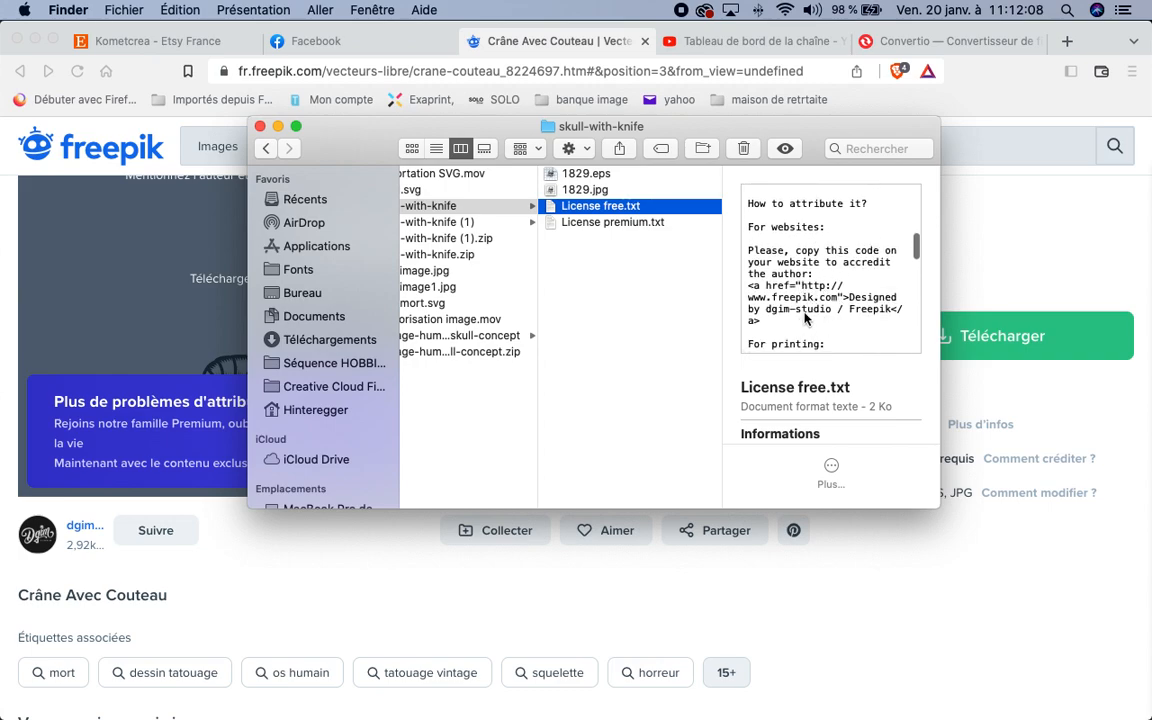
drag(829, 311, 778, 312)
click(631, 224)
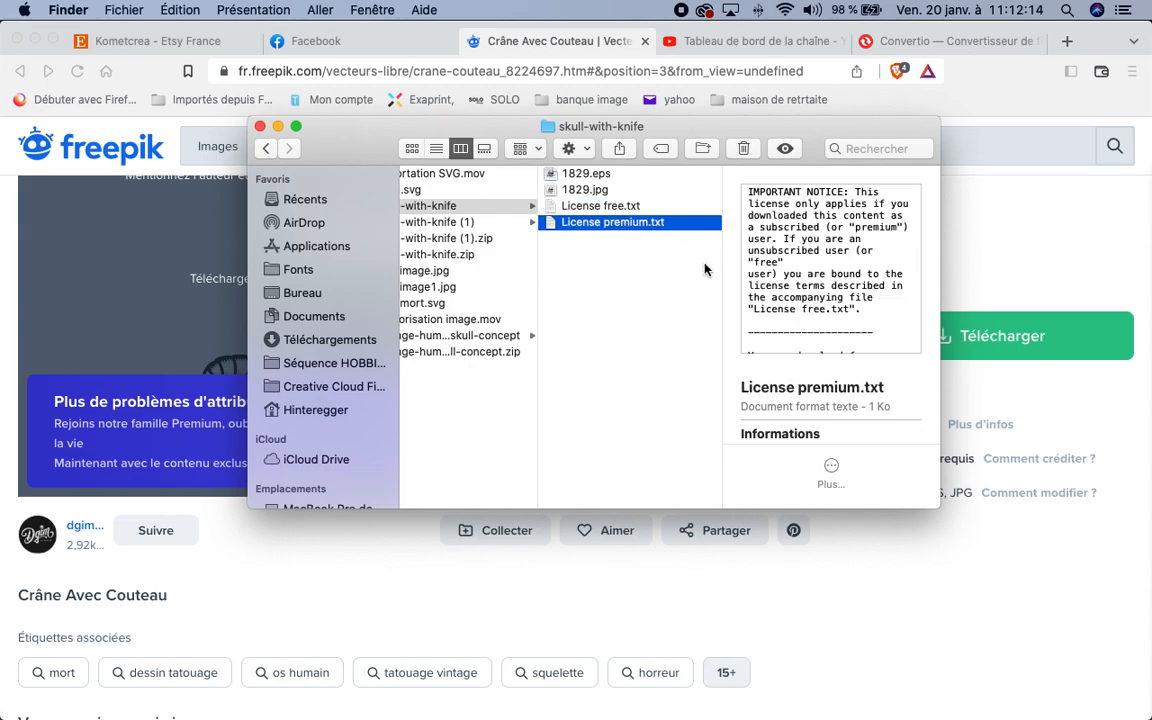
click(558, 190)
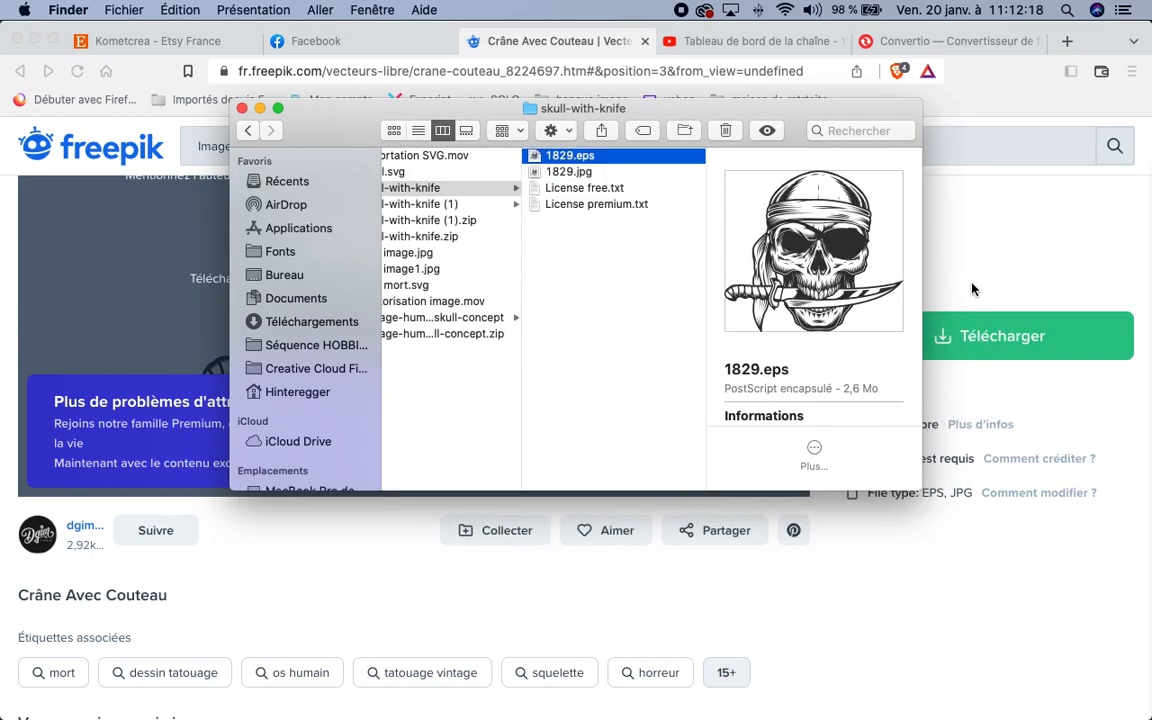
Return to Brave and bring up the Convertio file converter's upload area.
click(971, 289)
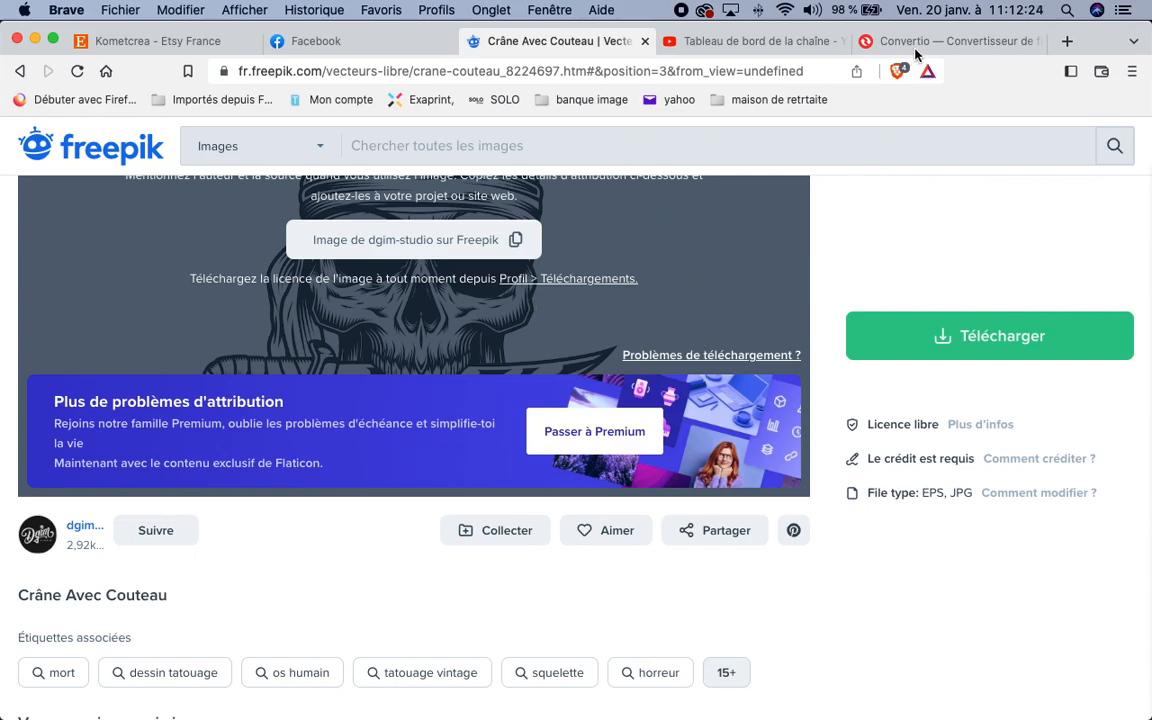
click(848, 44)
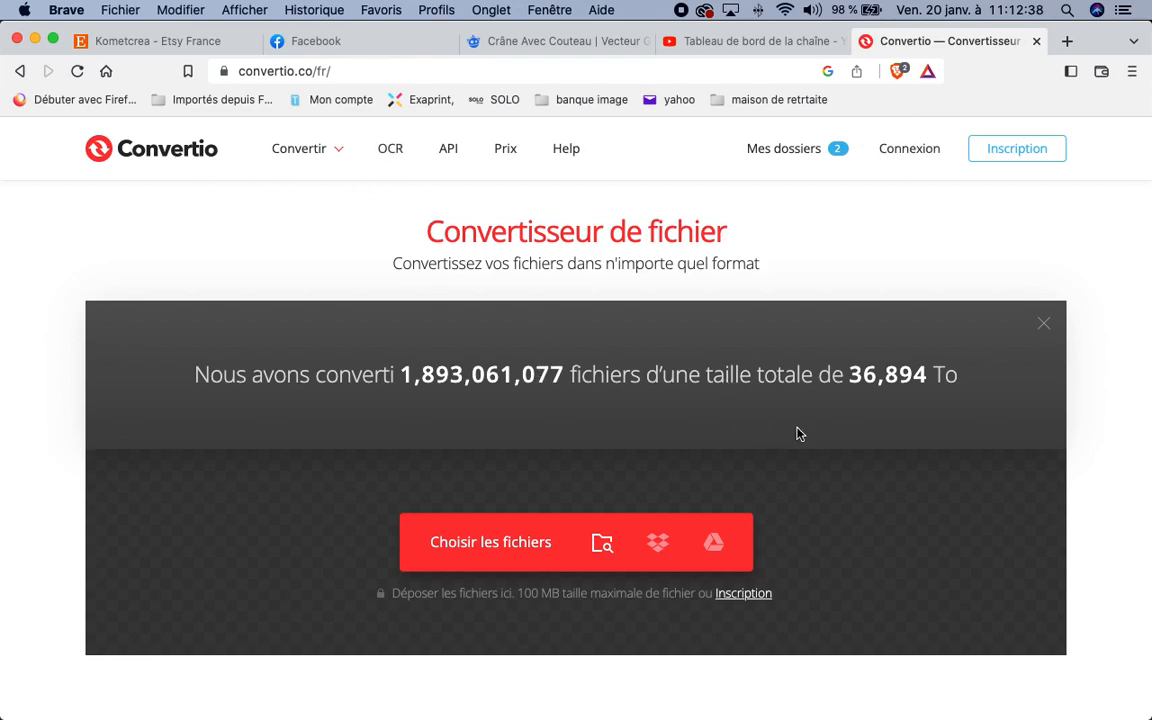
scroll(797, 432, down, 1)
scroll(600, 350, up, 1)
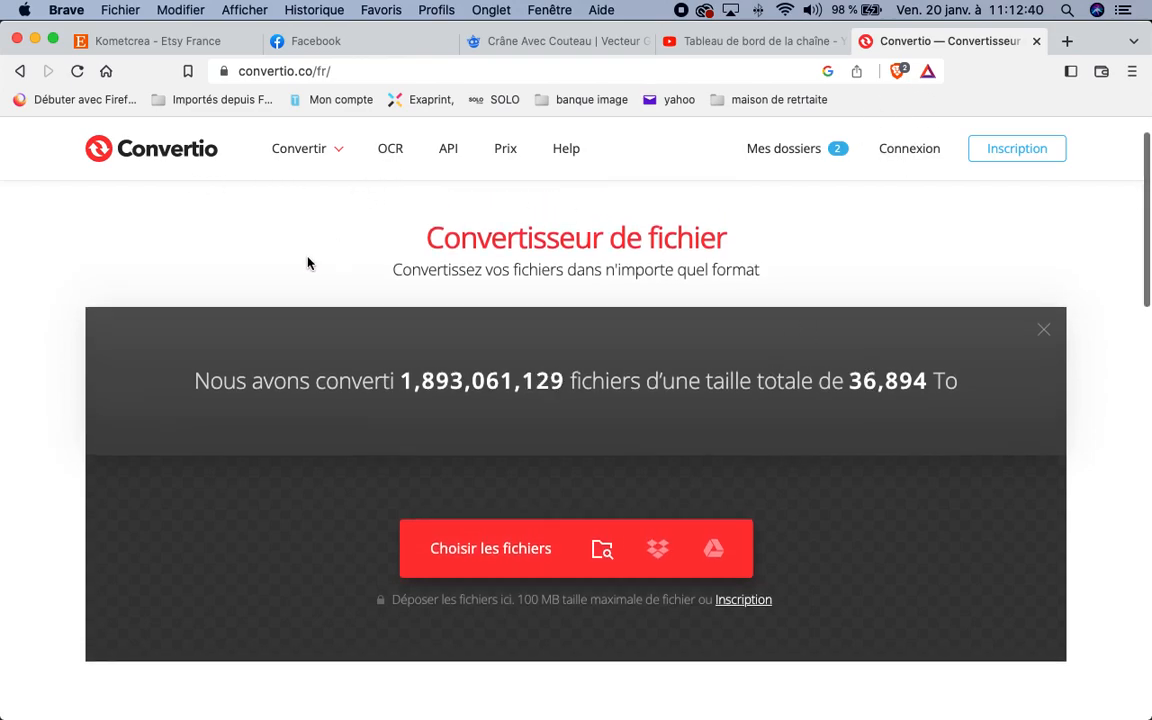
scroll(455, 434, down, 3)
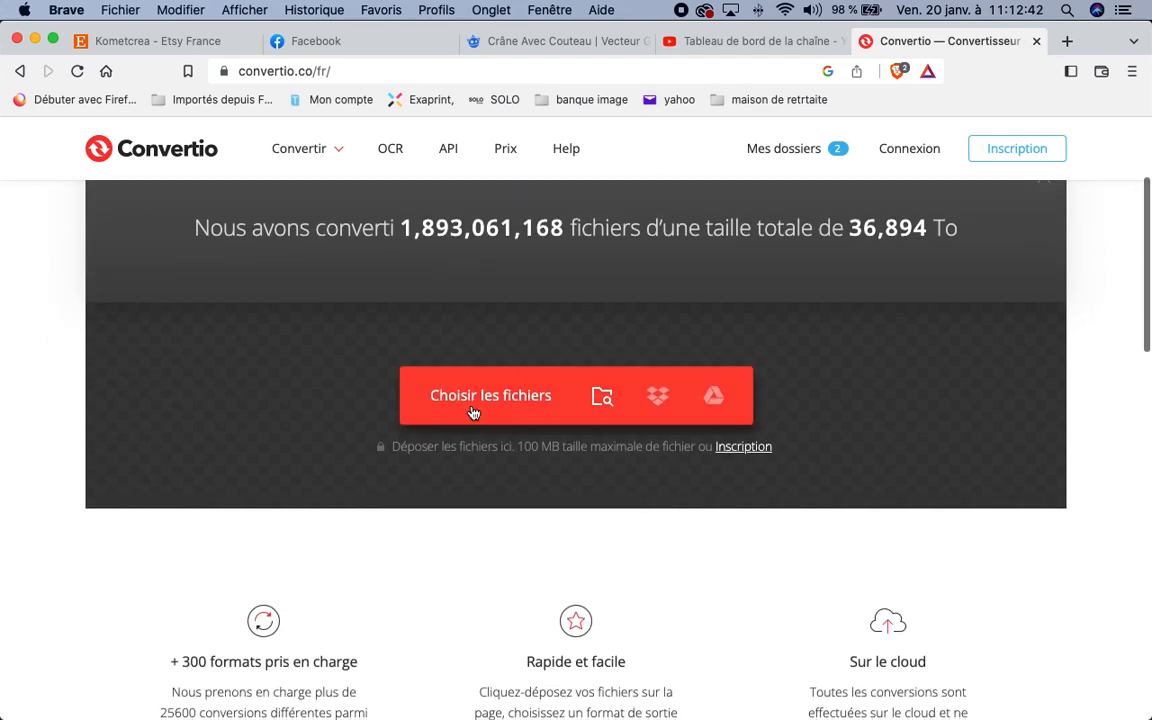
Load 1829.eps from the skull-with-knife folder into the file converter.
click(477, 405)
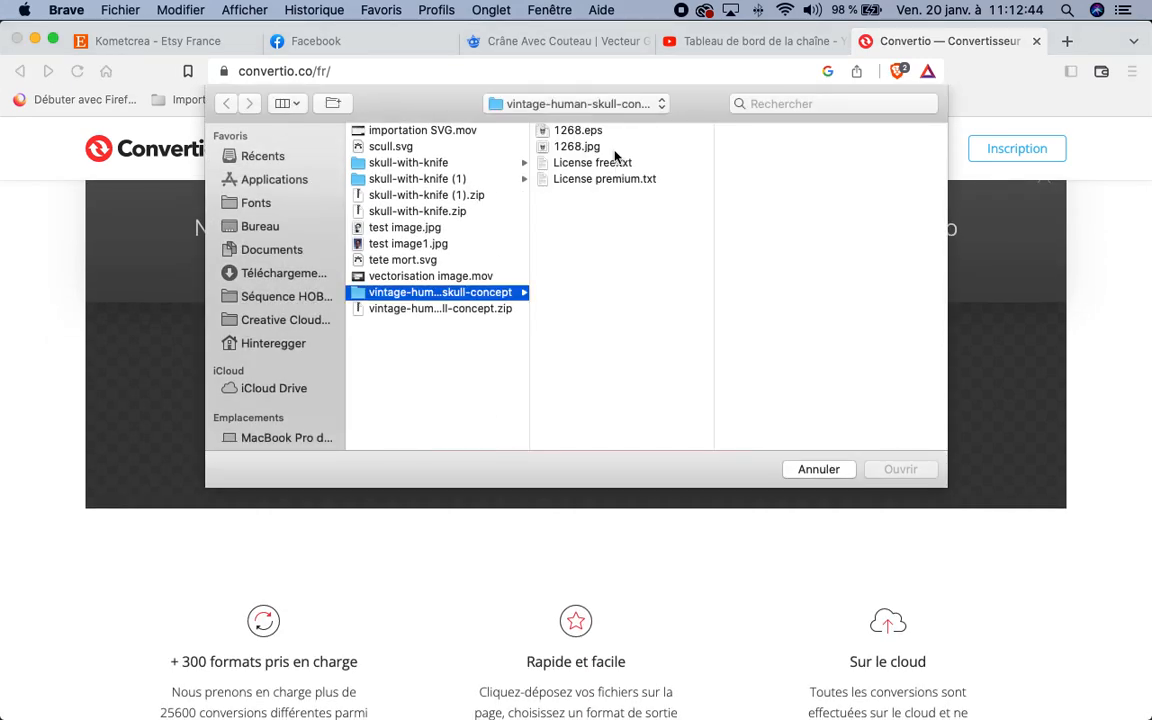
click(612, 136)
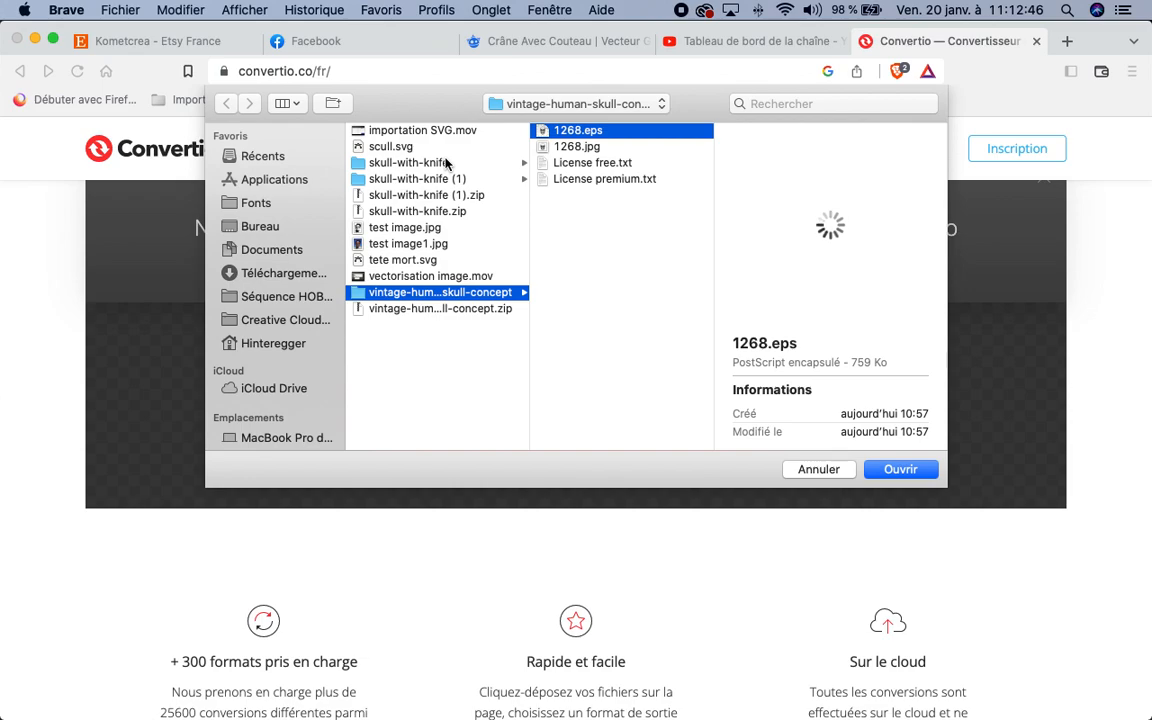
click(497, 165)
click(574, 134)
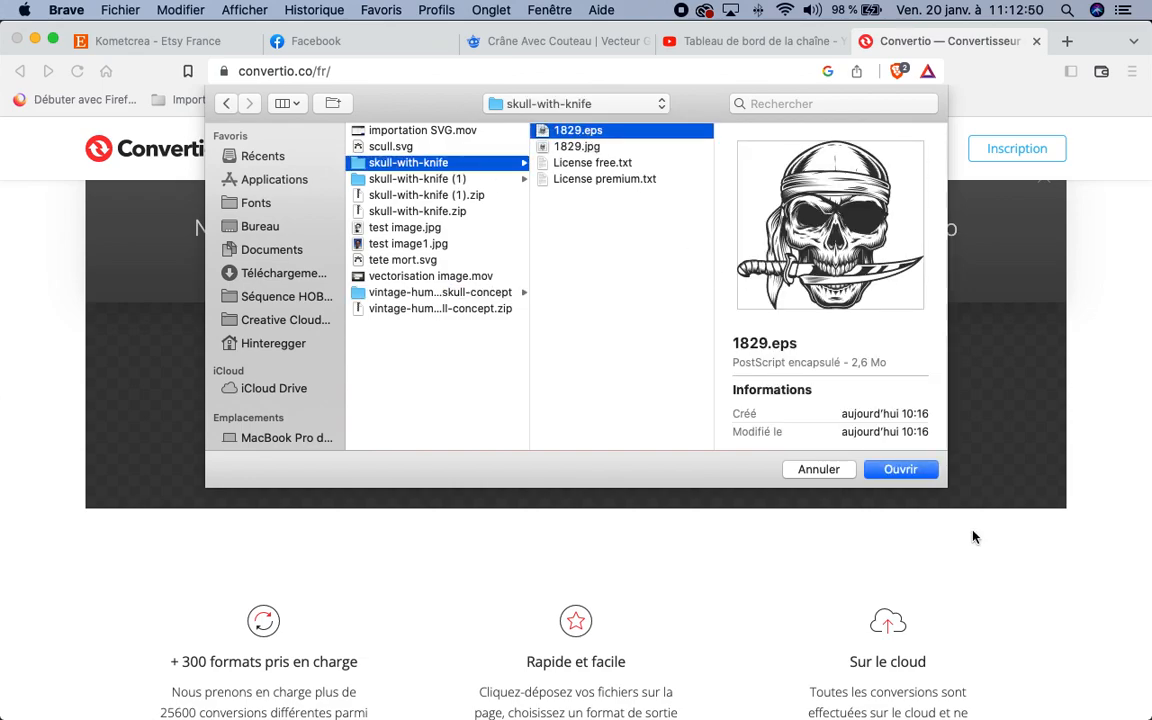
click(895, 470)
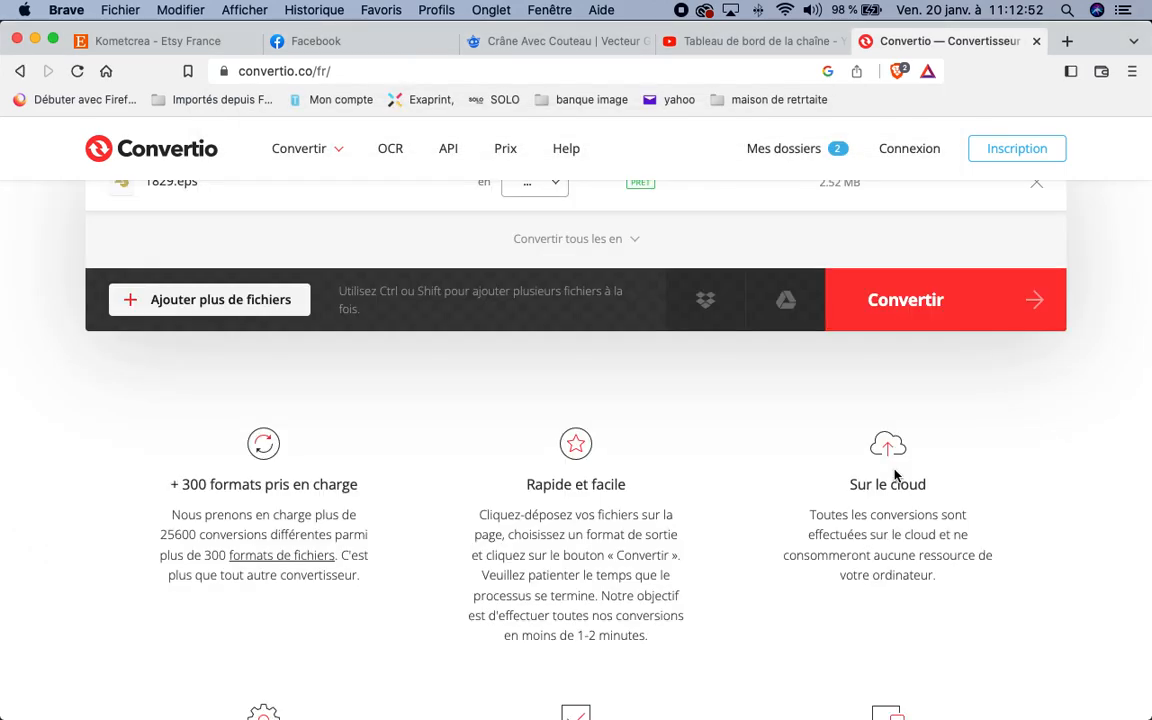
Set SVG as the output format for 1829.eps and run the conversion.
scroll(689, 426, up, 3)
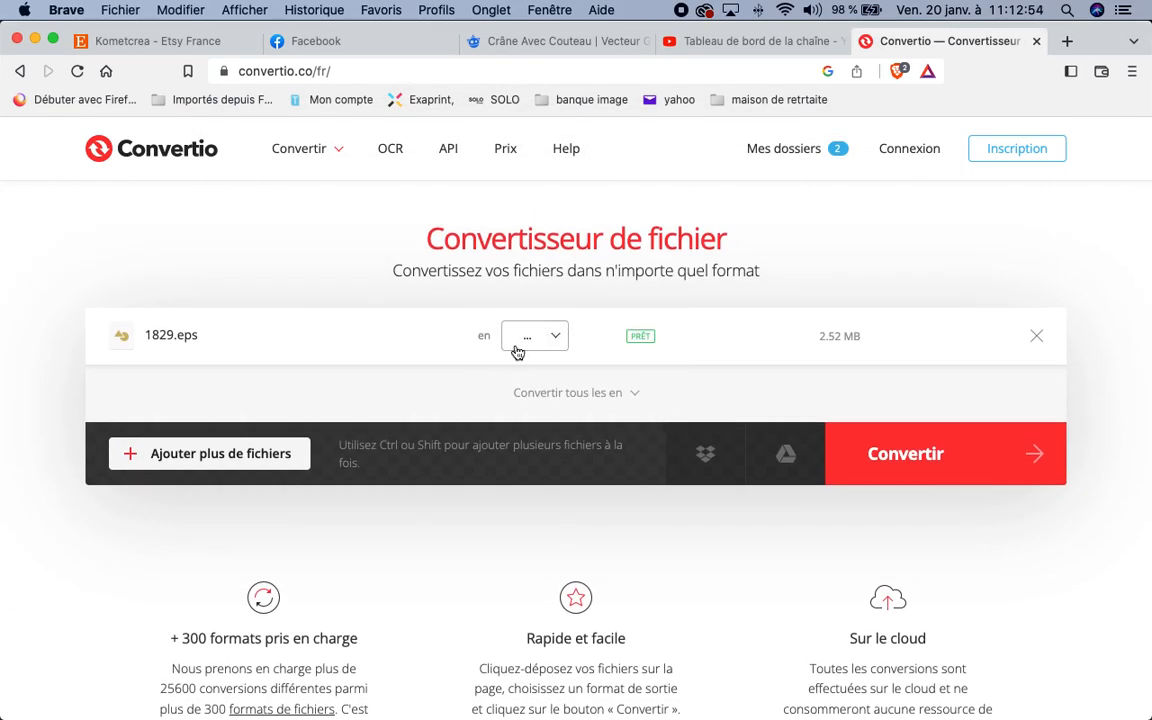
click(546, 339)
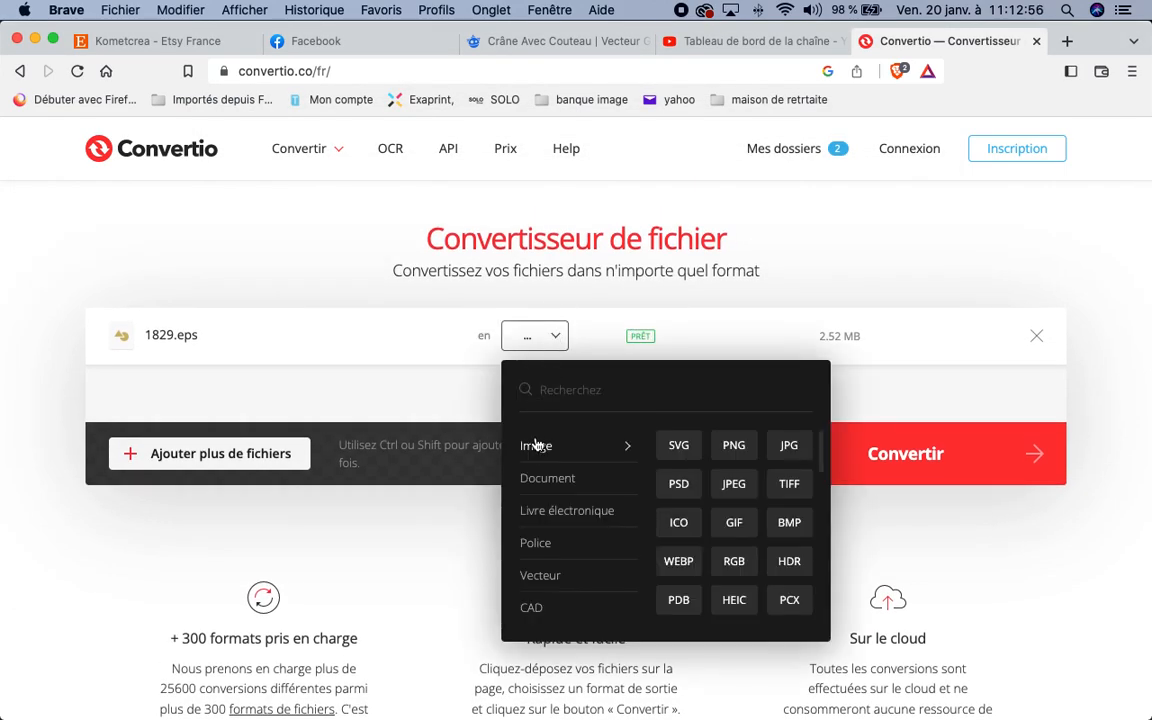
click(677, 450)
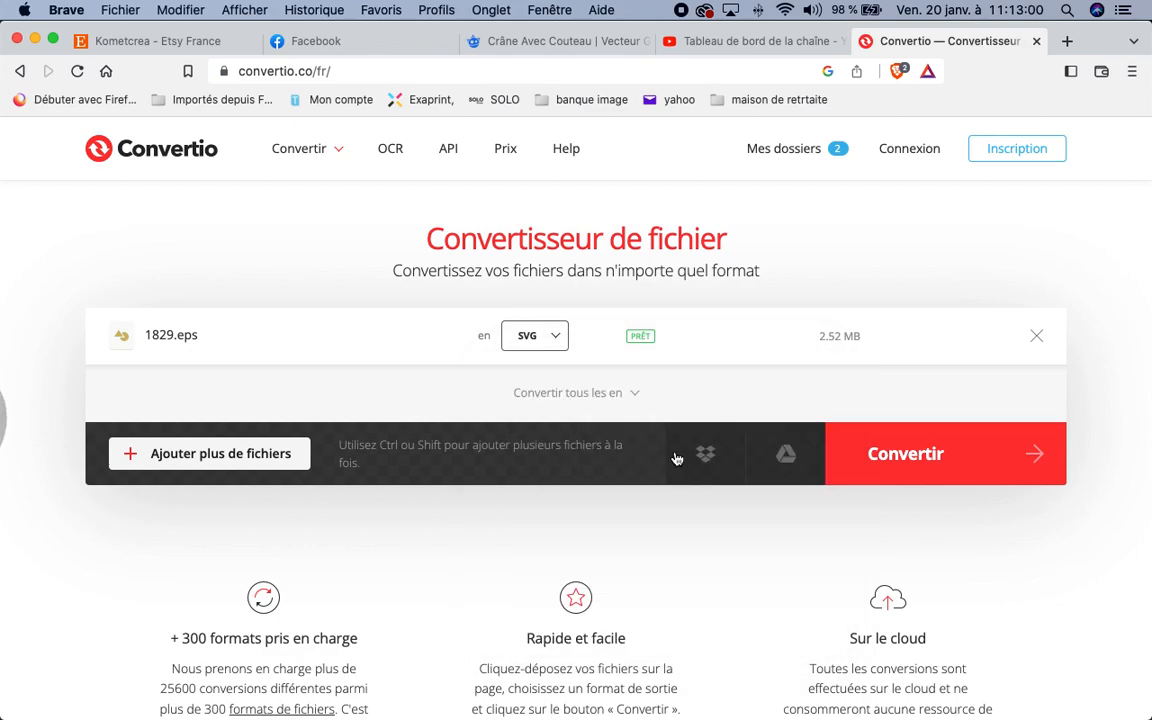
click(925, 473)
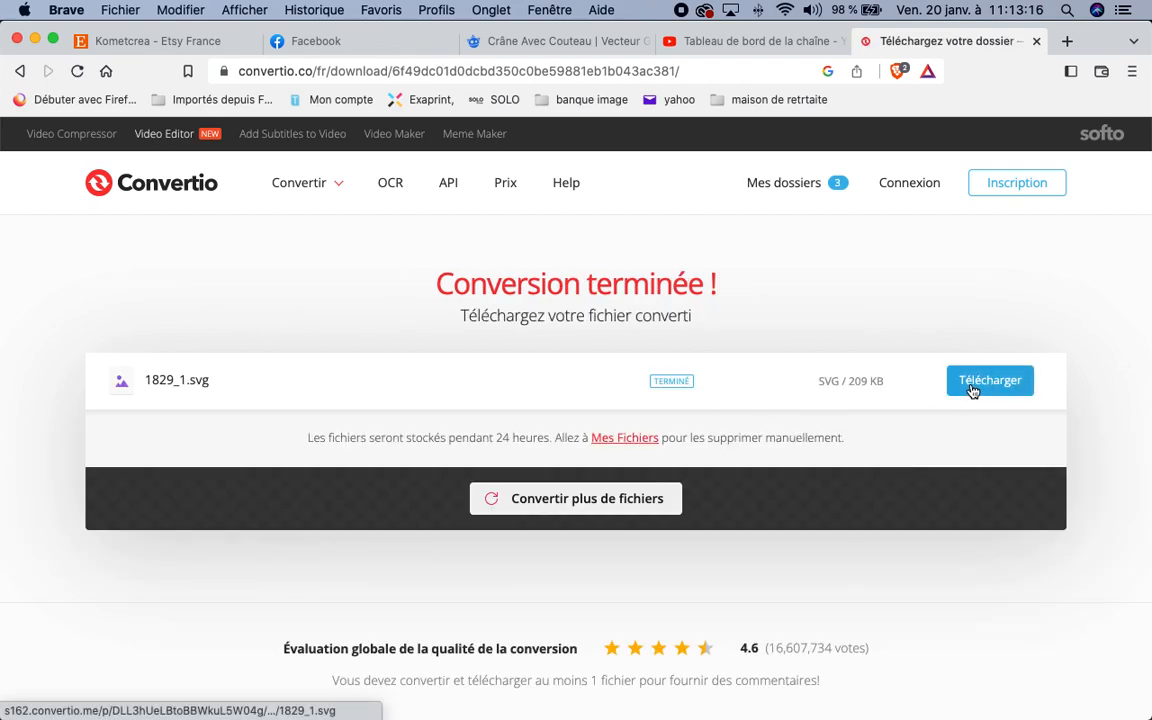
Download the converted SVG and save it as "tete pirate" in the TUTO vidéo folder.
click(971, 390)
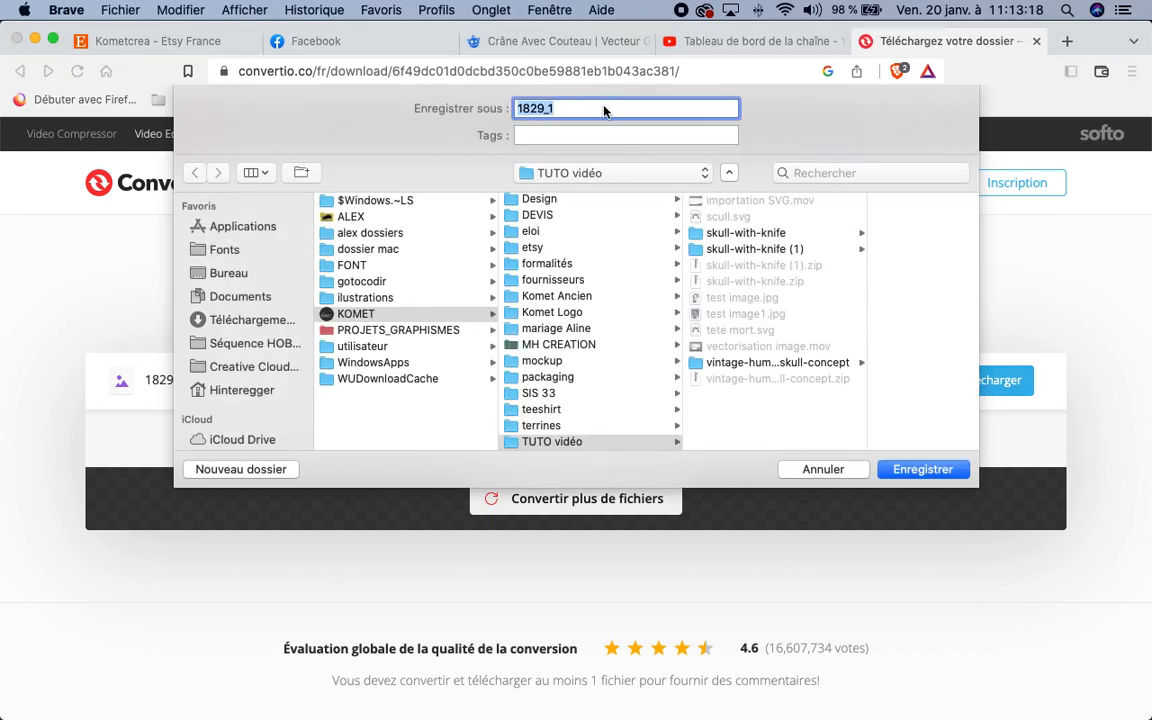
text(s)
key(BackSpace)
text(tete pirate)
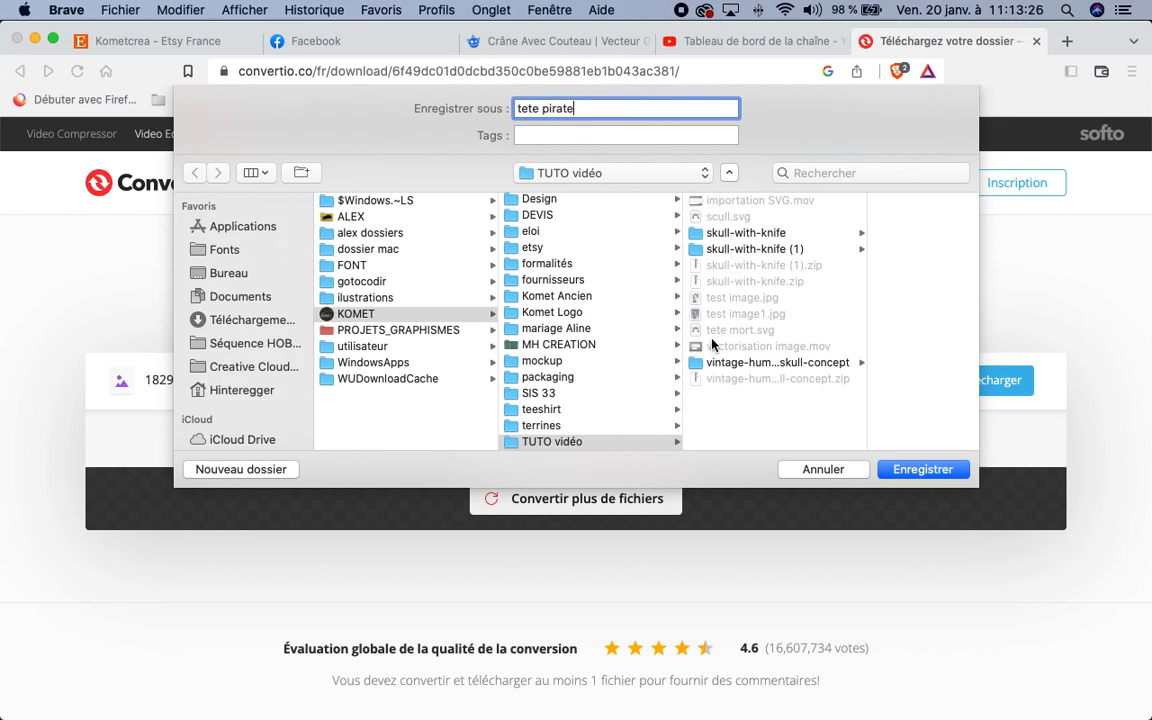
click(916, 470)
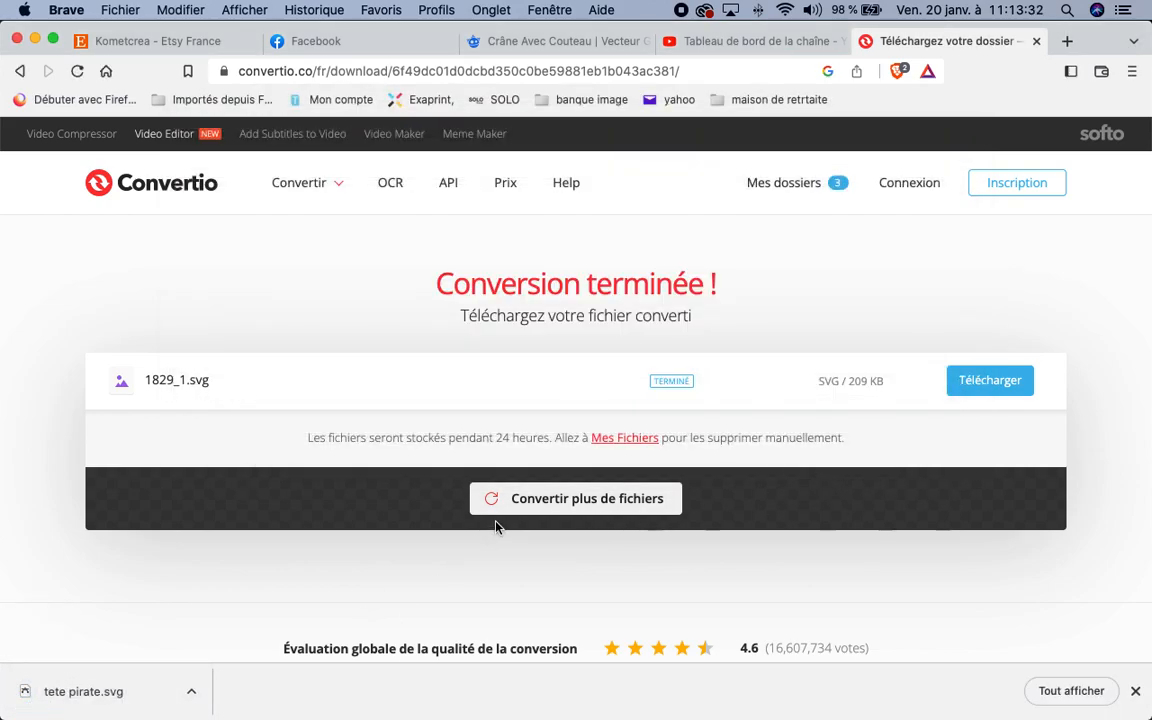
Switch to Cricut Design Space and start a new image upload by browsing the computer's files.
key(super+Tab)
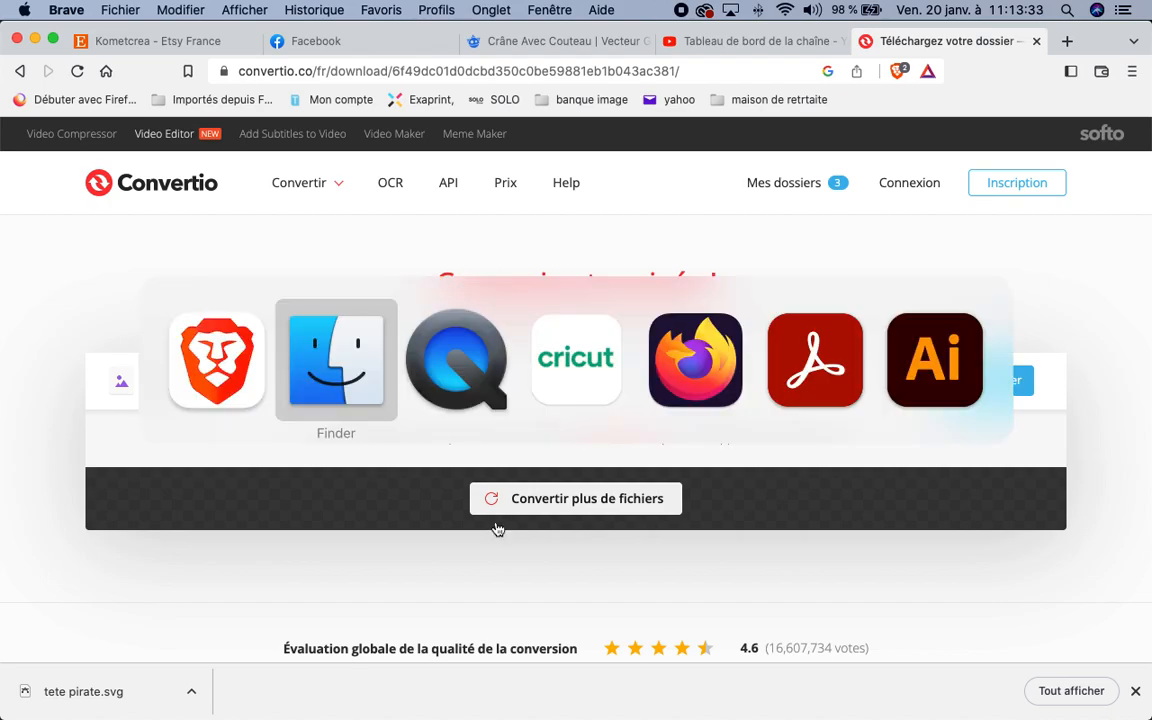
click(547, 404)
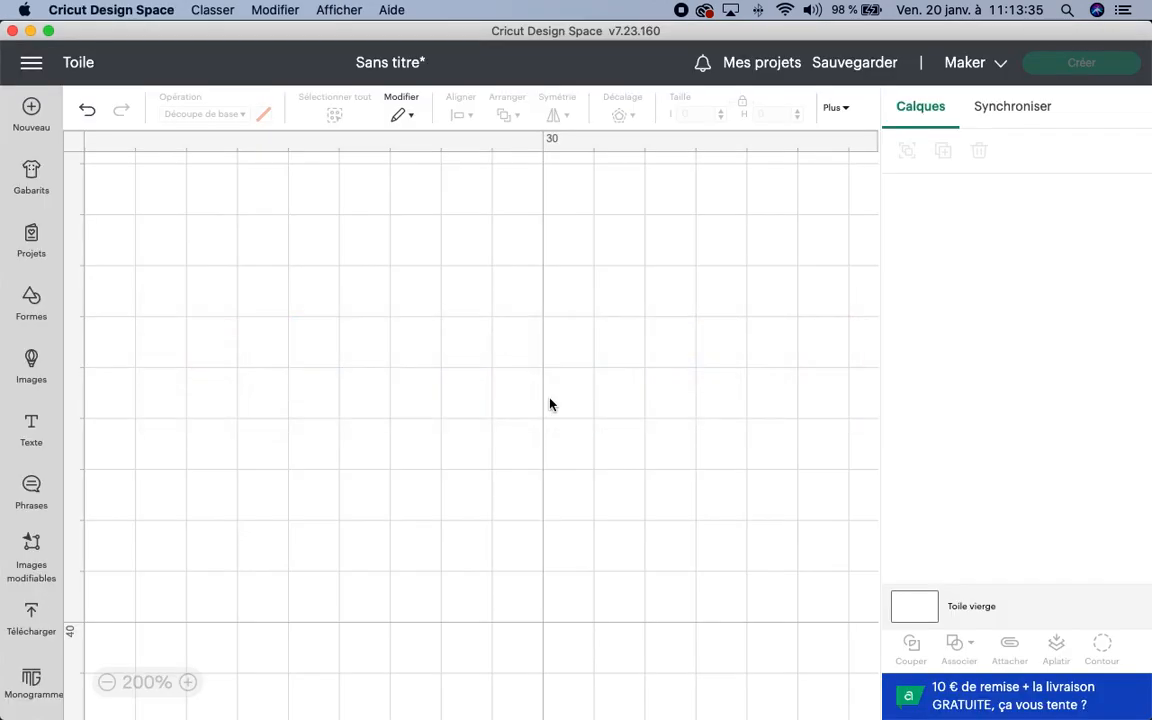
click(31, 618)
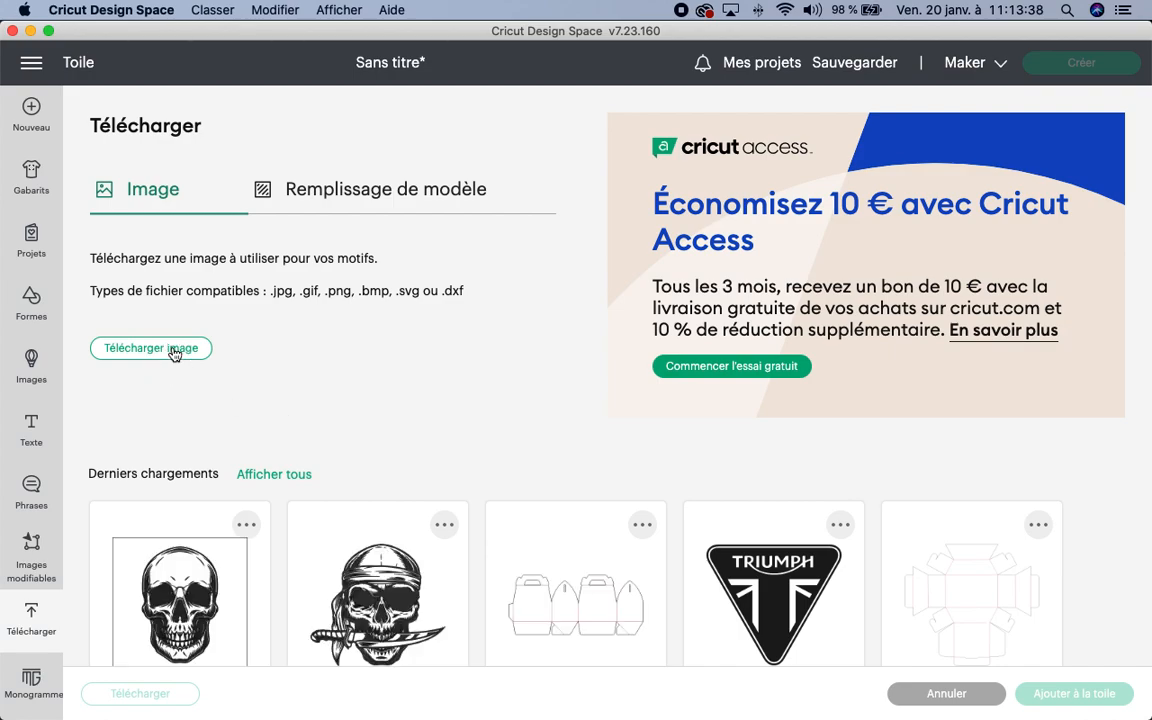
click(174, 350)
click(589, 383)
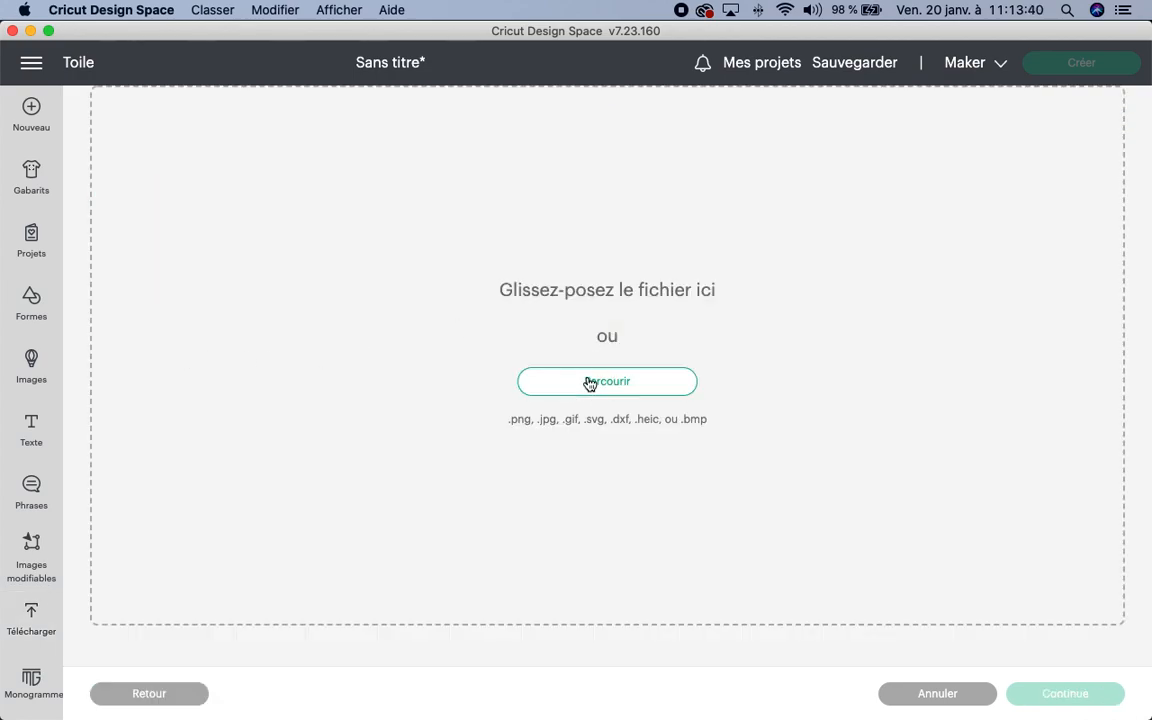
Upload tete pirate.svg from the TUTO vidéo folder and add the image to the canvas.
click(570, 60)
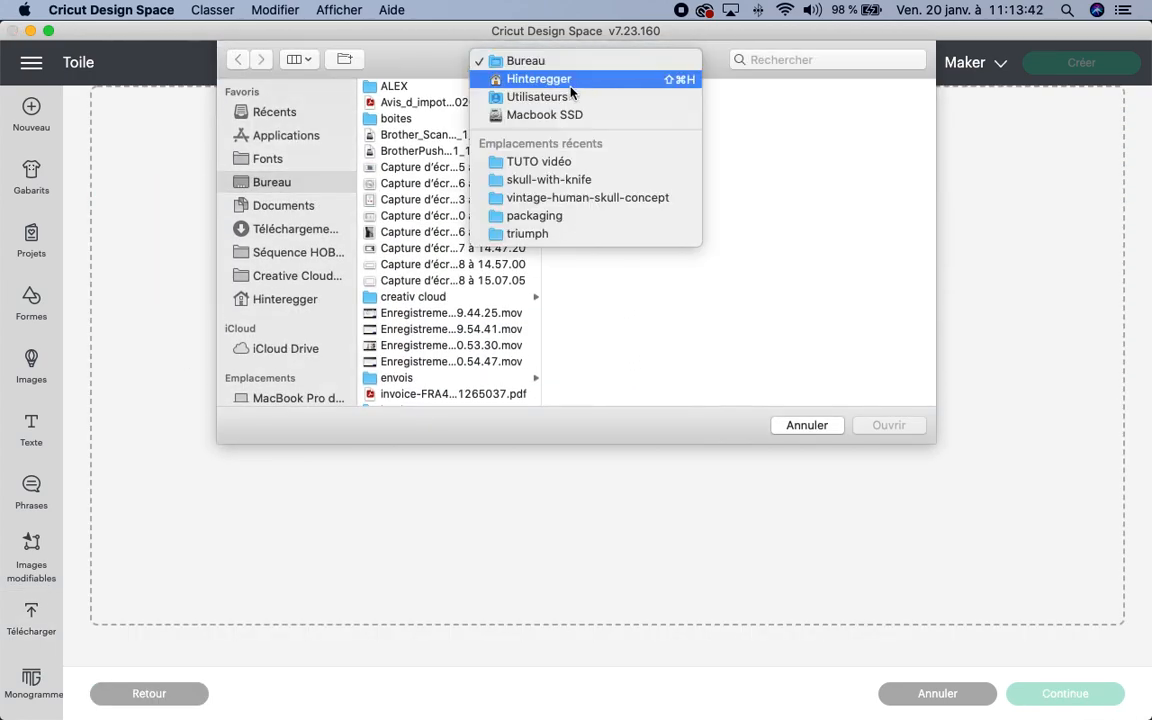
click(580, 170)
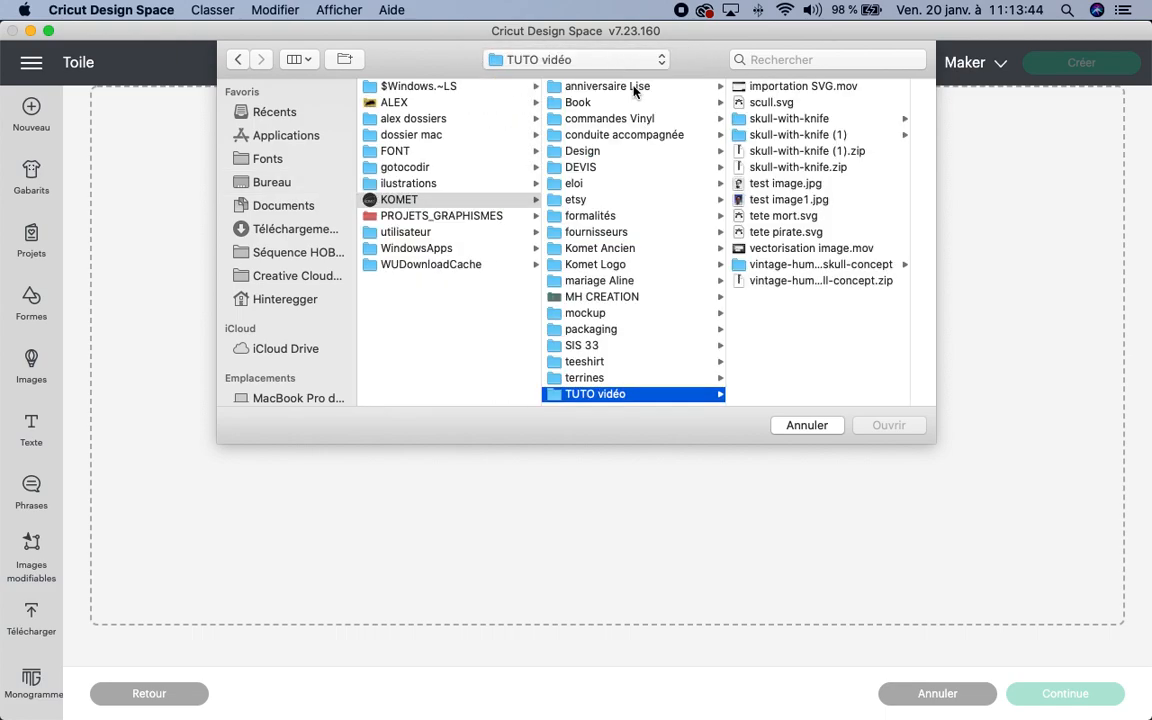
click(777, 215)
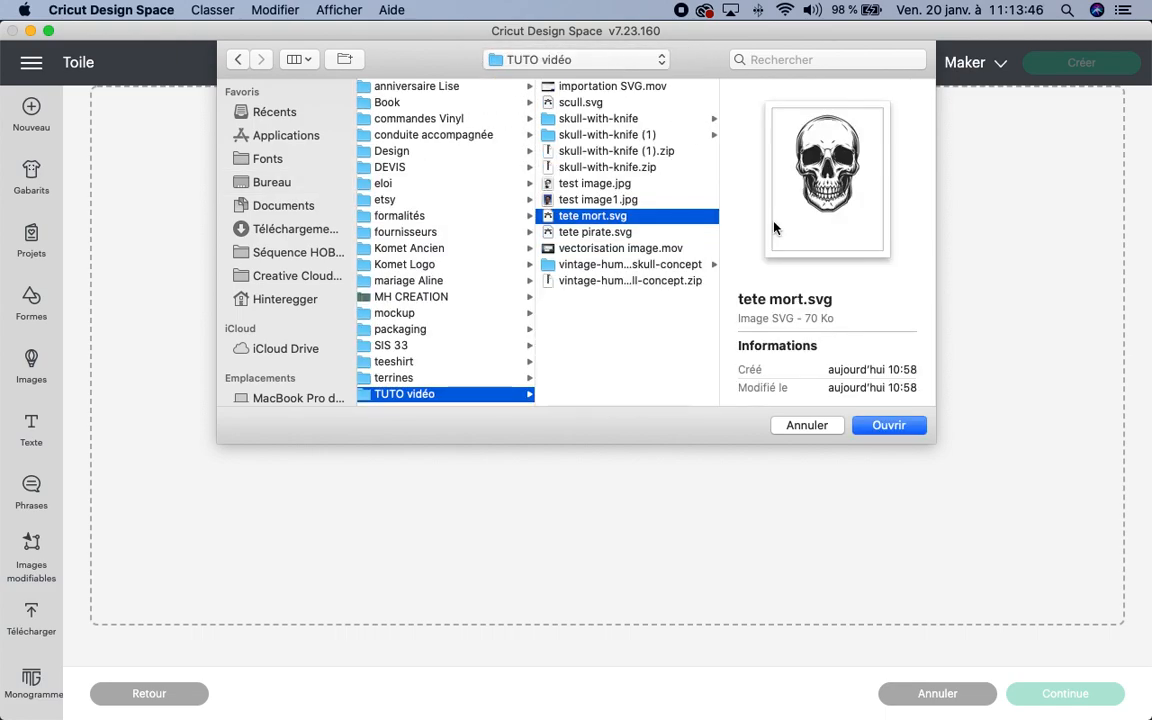
click(608, 234)
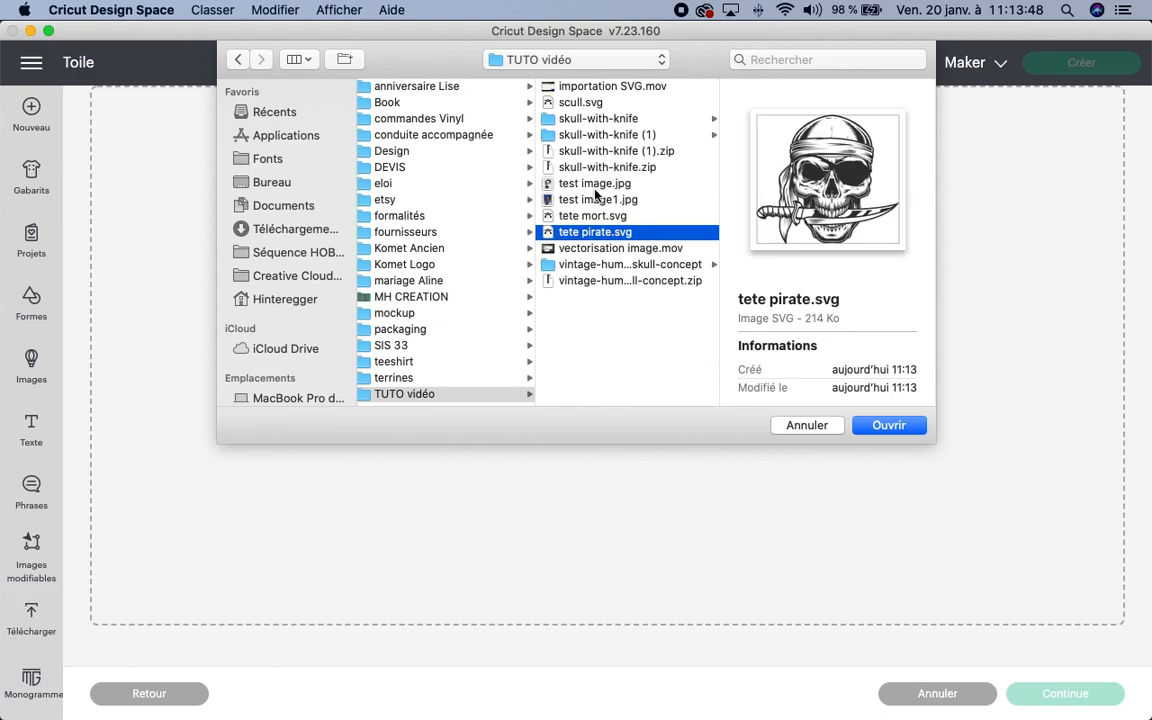
click(906, 429)
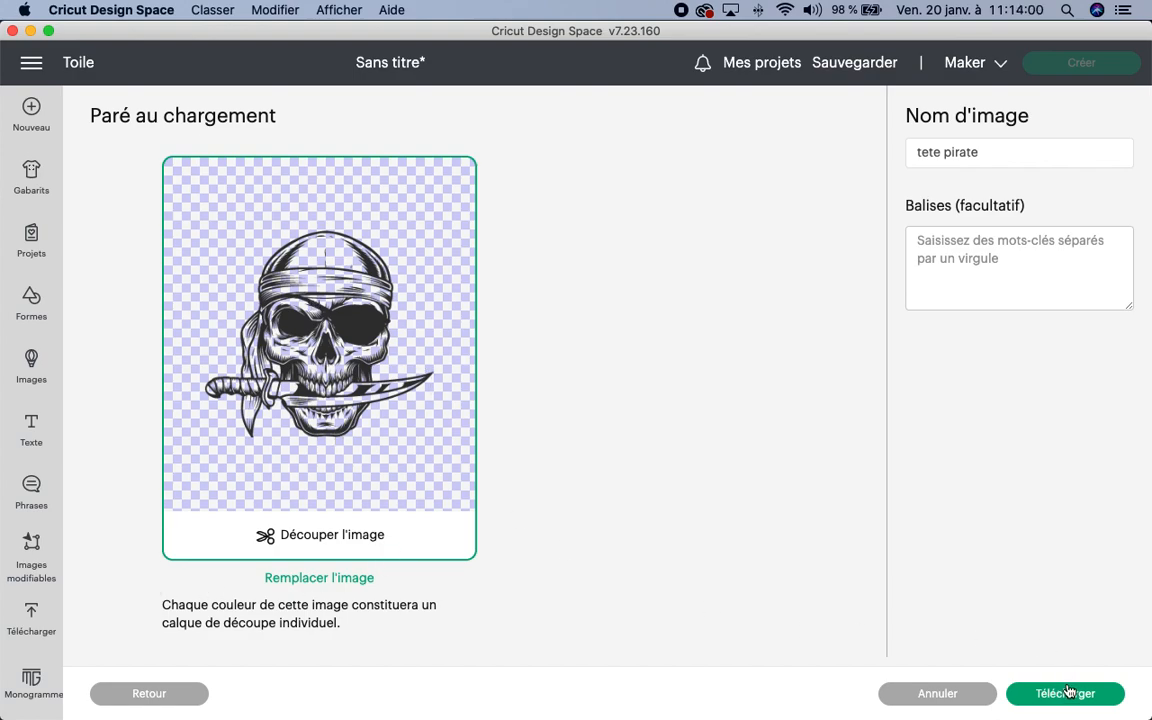
click(1025, 692)
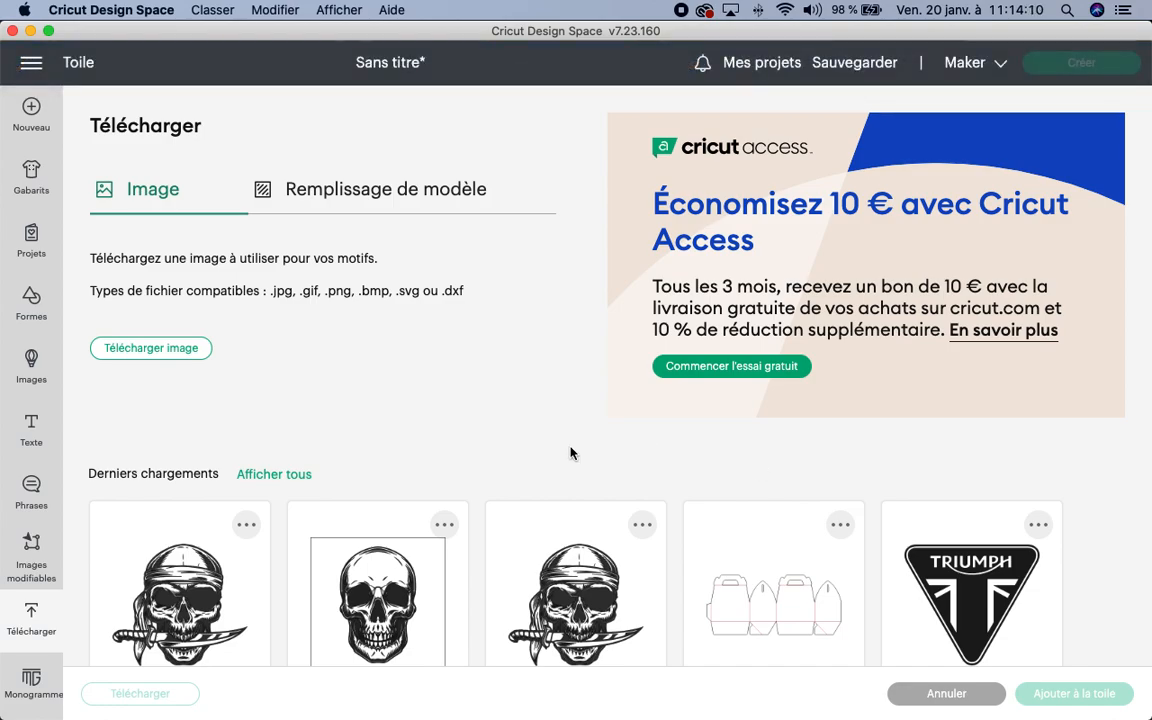
click(1071, 703)
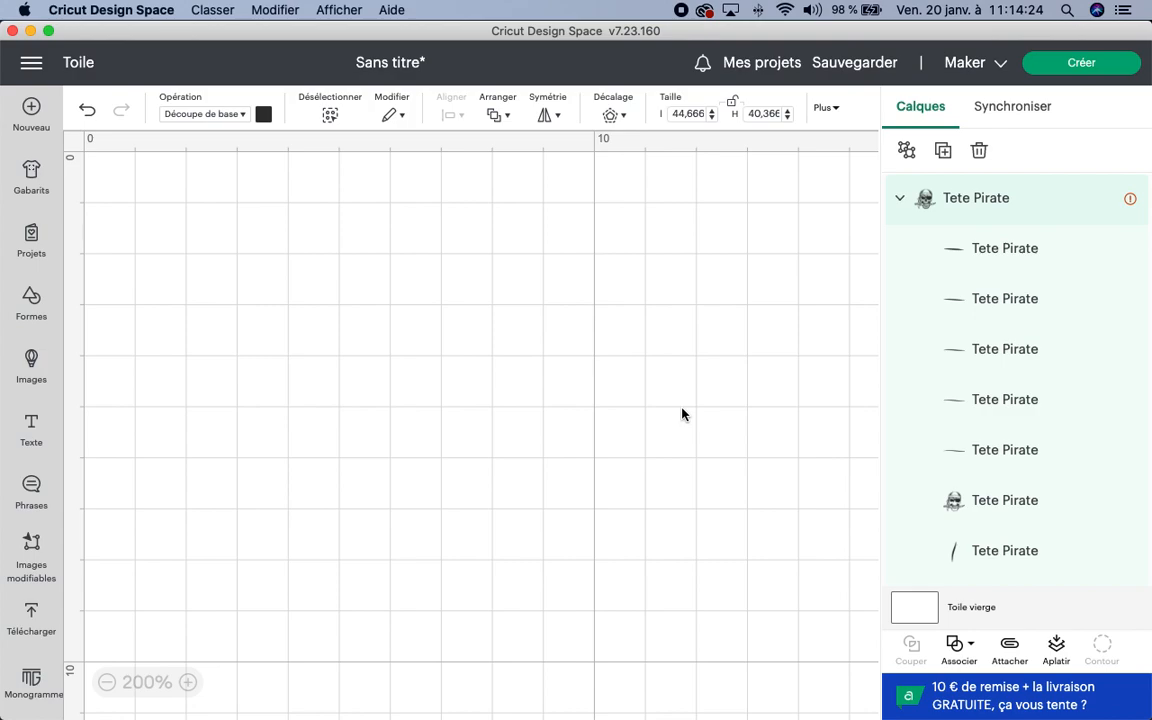
Set the pirate skull's width to 21 cm with its proportions locked.
click(107, 683)
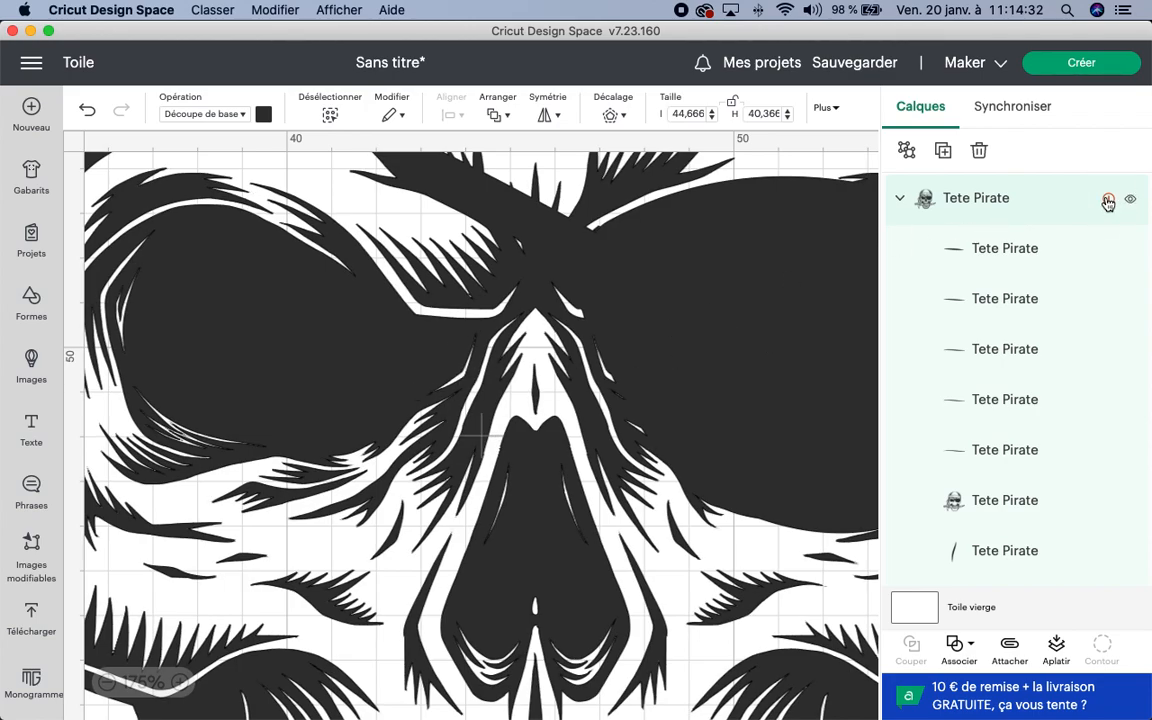
mouse_move(1108, 202)
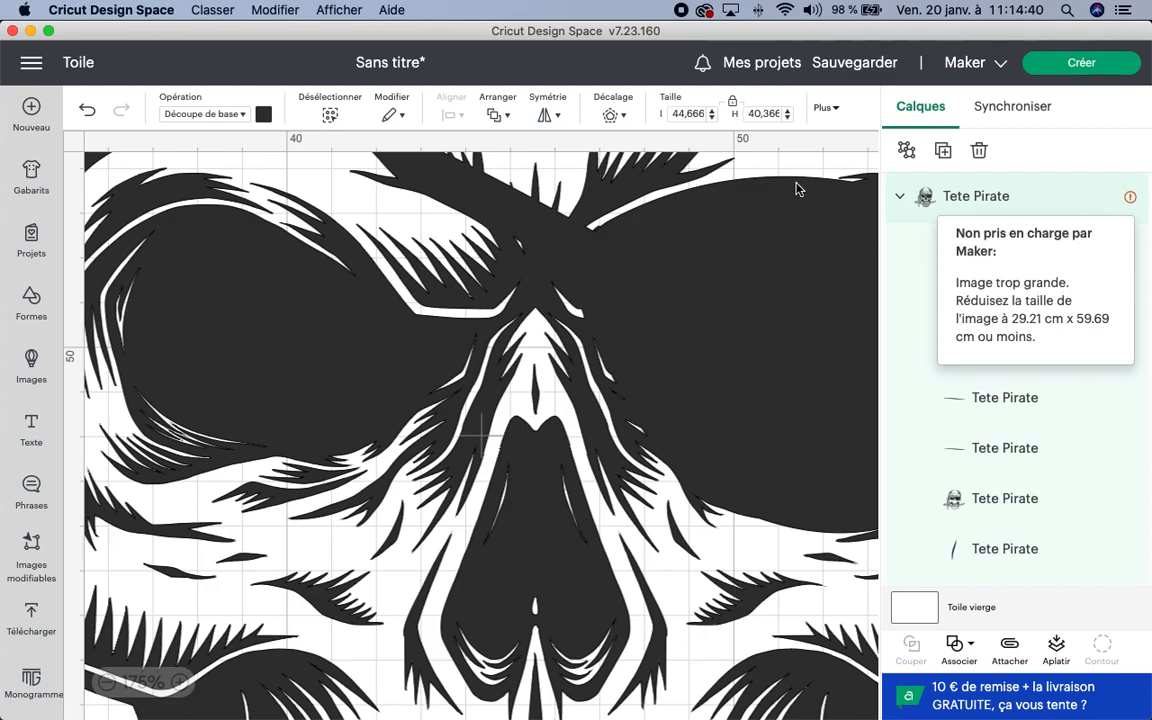
click(678, 113)
text(21)
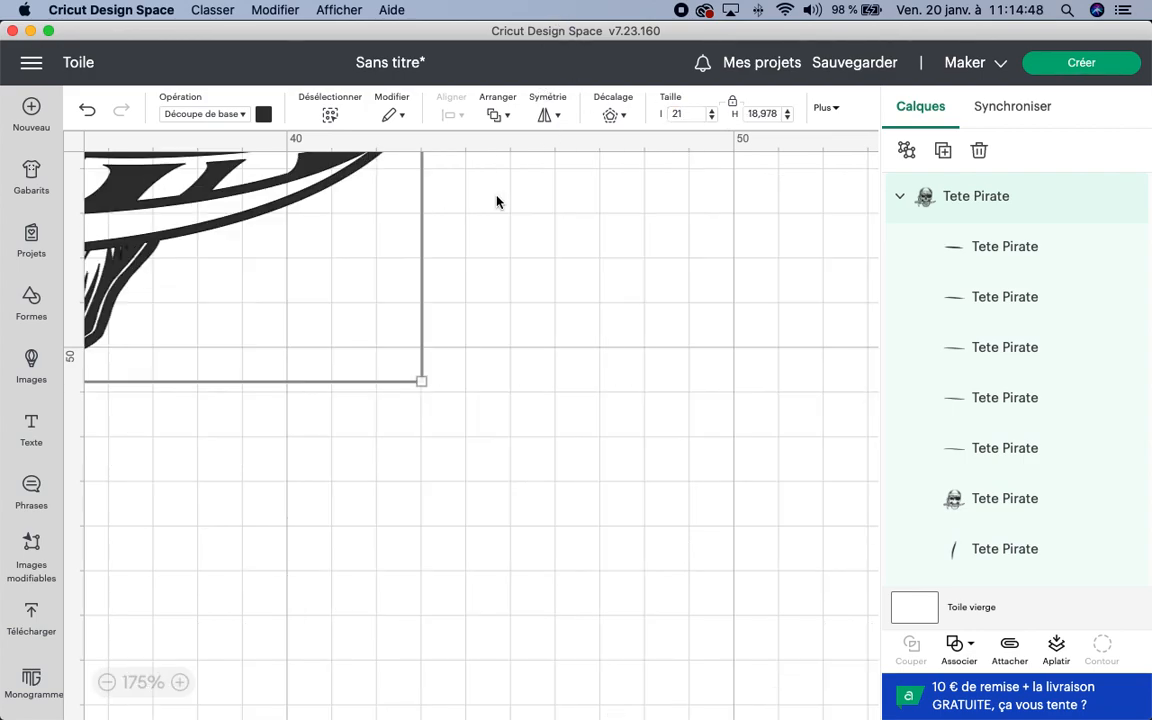
Move the resized skull down and to the right on the canvas.
scroll(249, 190, down, 1)
drag(238, 192, 543, 457)
drag(260, 254, 648, 510)
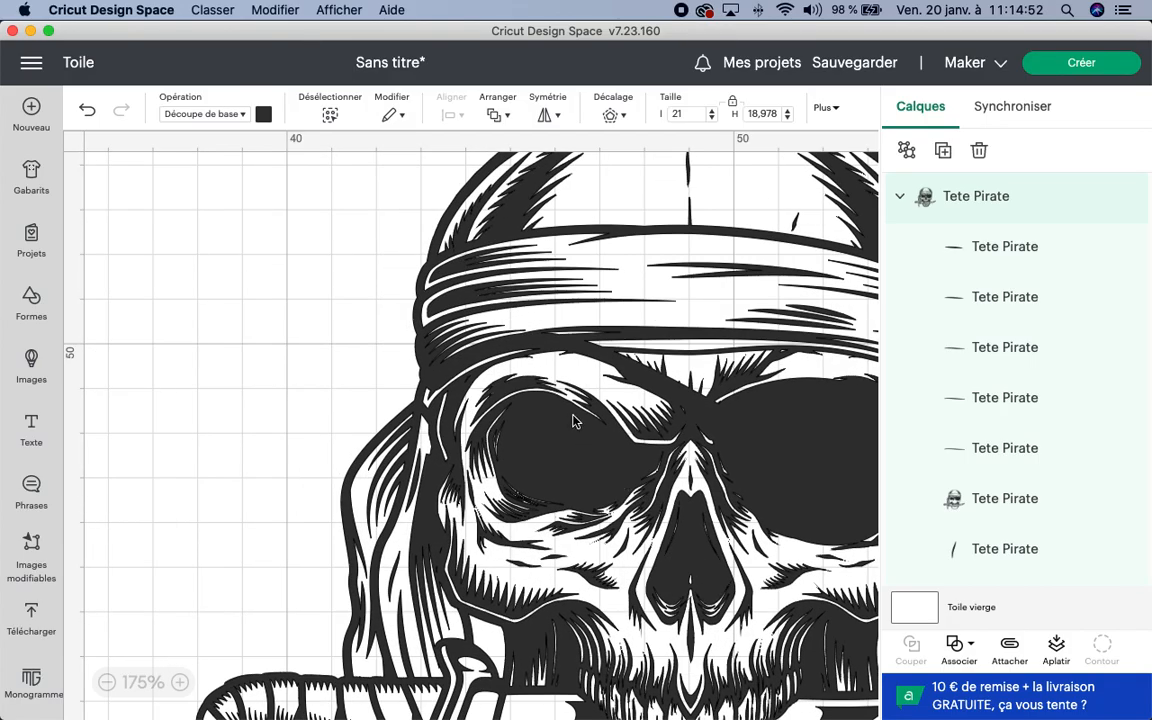
drag(655, 418, 493, 374)
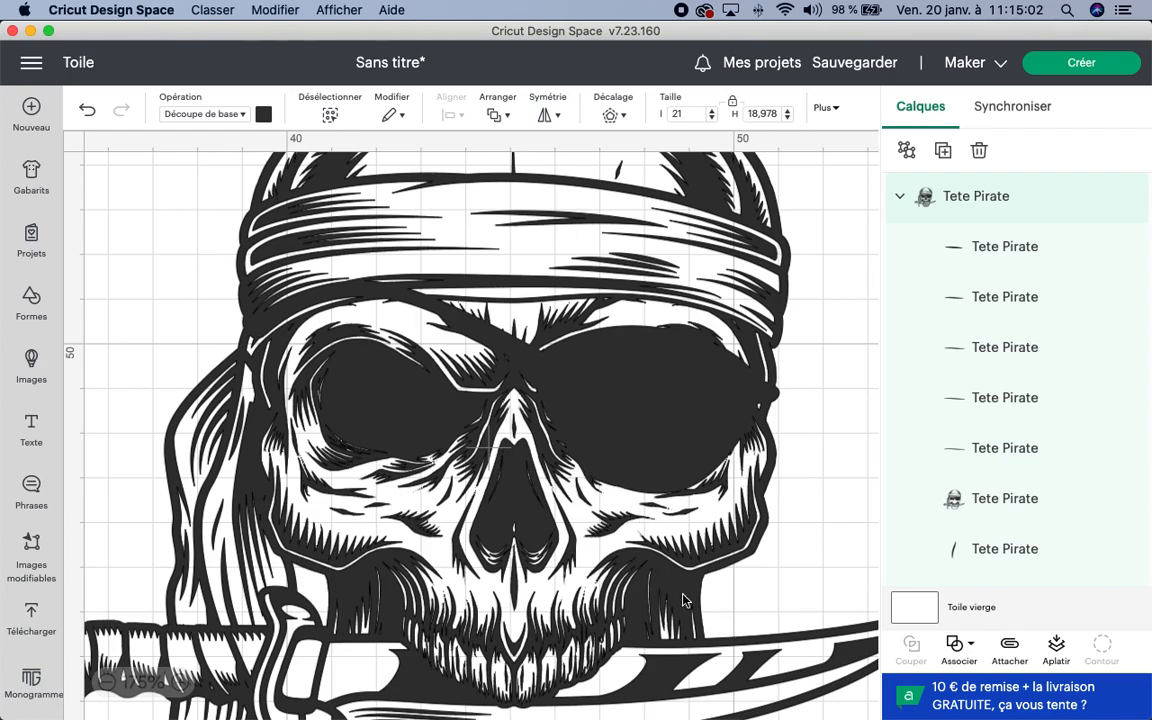
Examine the fine lines around the skull's eye sockets and nose at up to 400% magnification.
click(185, 683)
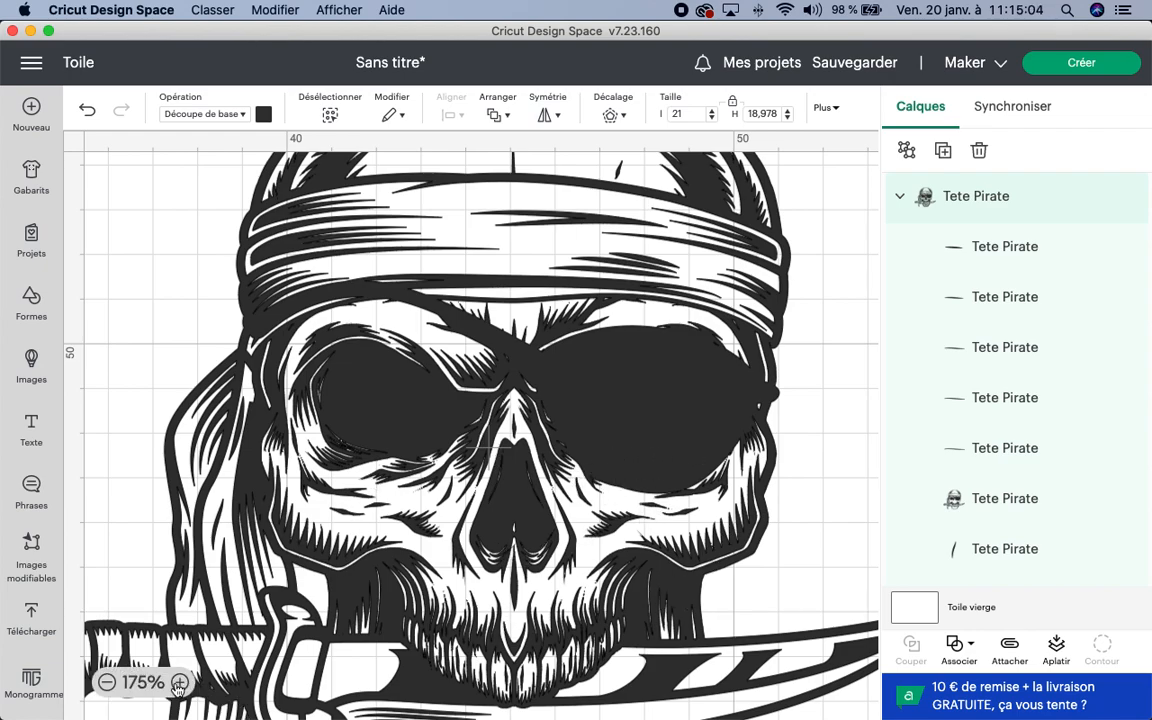
click(185, 683)
click(185, 683)
click(178, 685)
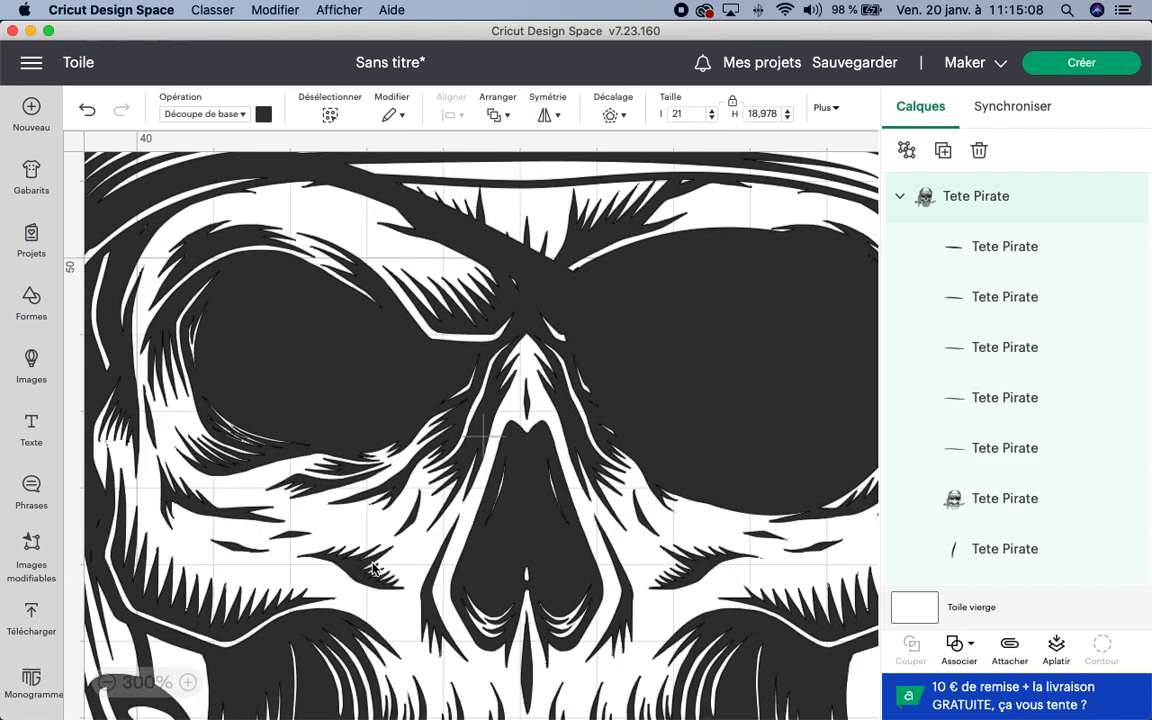
click(186, 683)
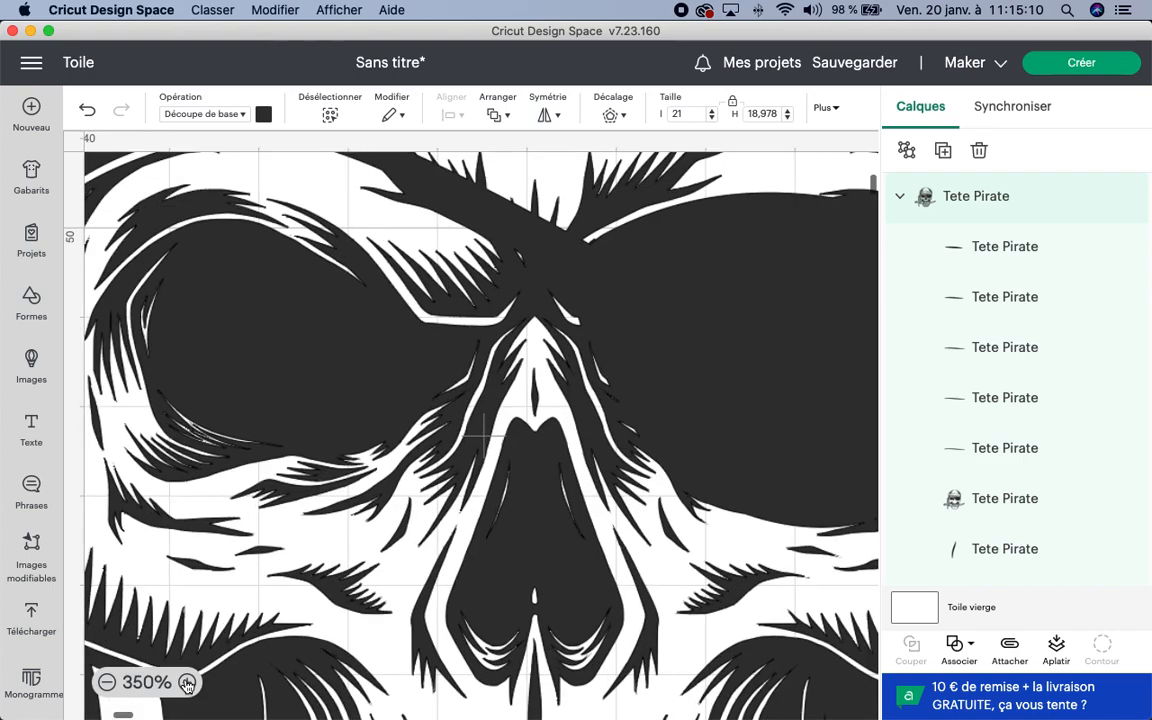
click(186, 683)
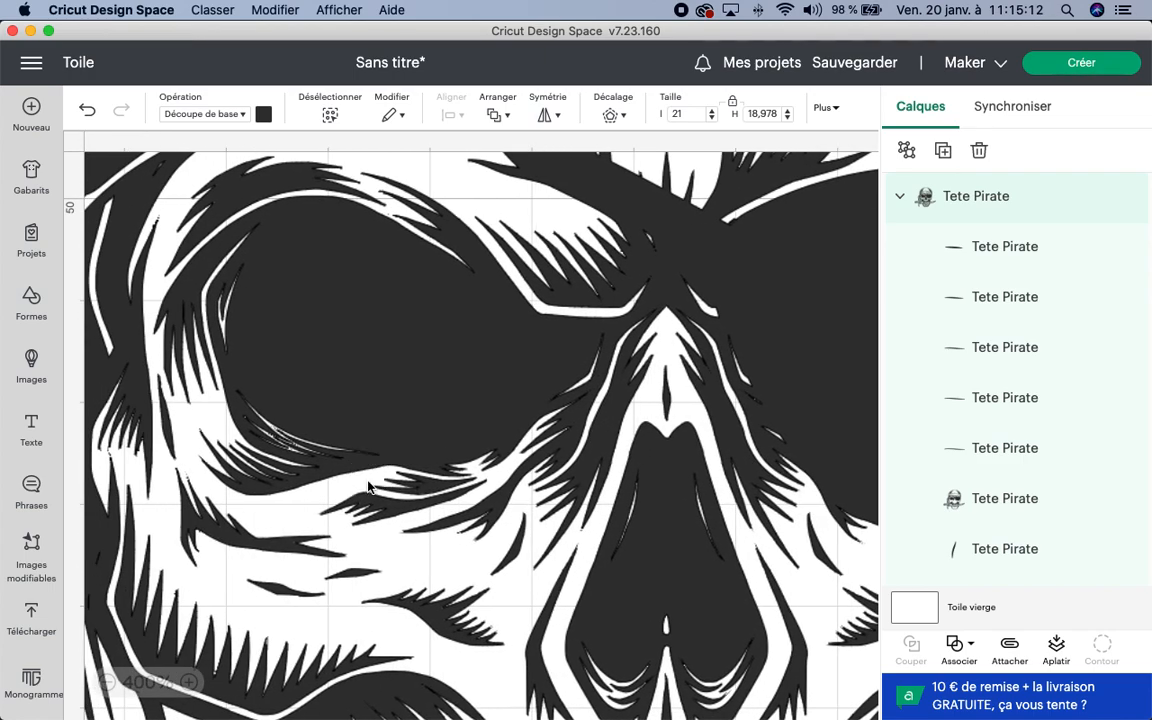
drag(135, 422, 263, 430)
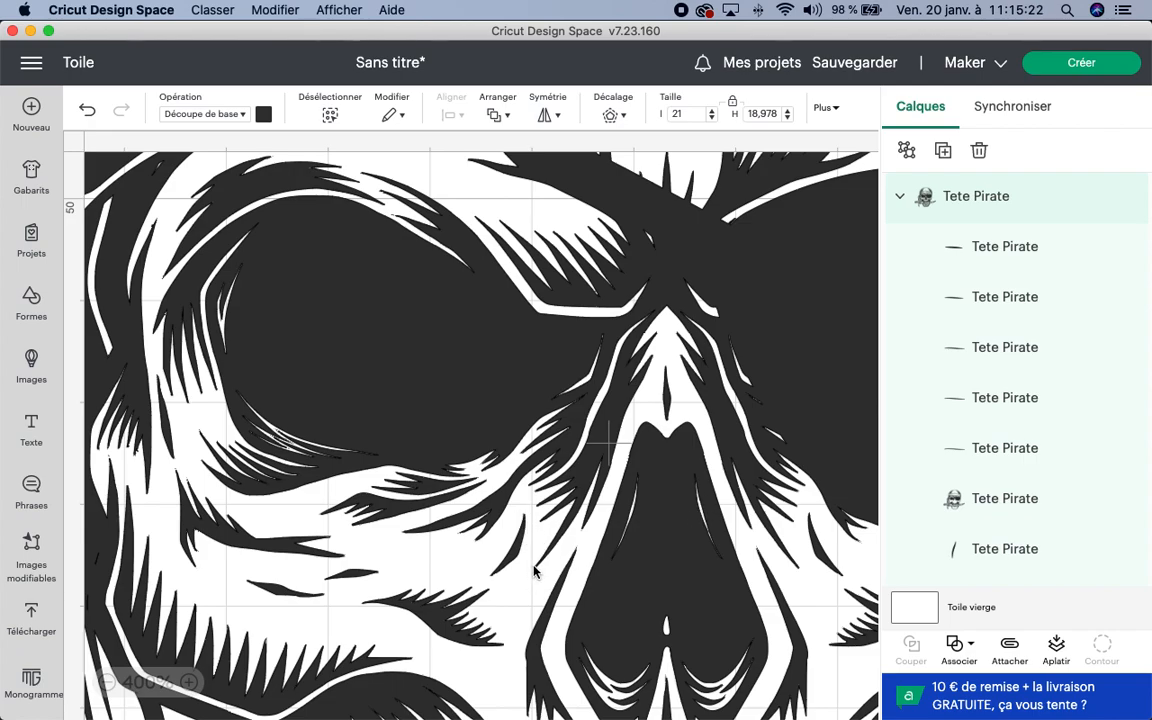
drag(535, 571, 510, 542)
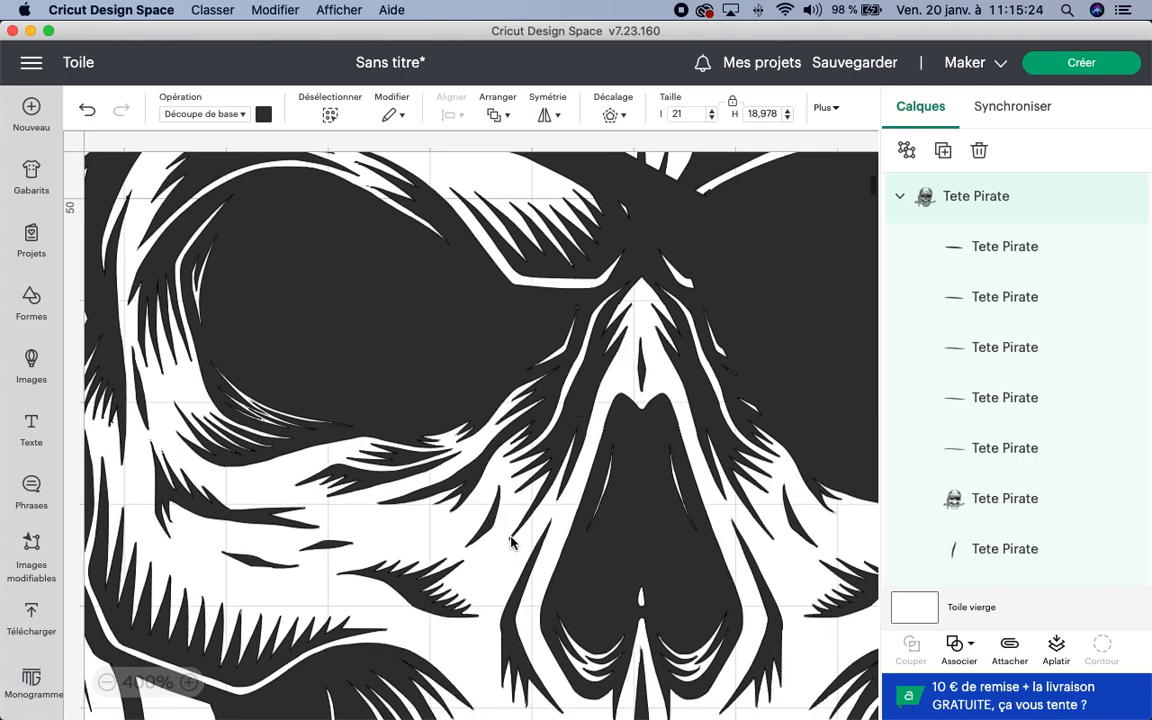
click(107, 682)
click(107, 682)
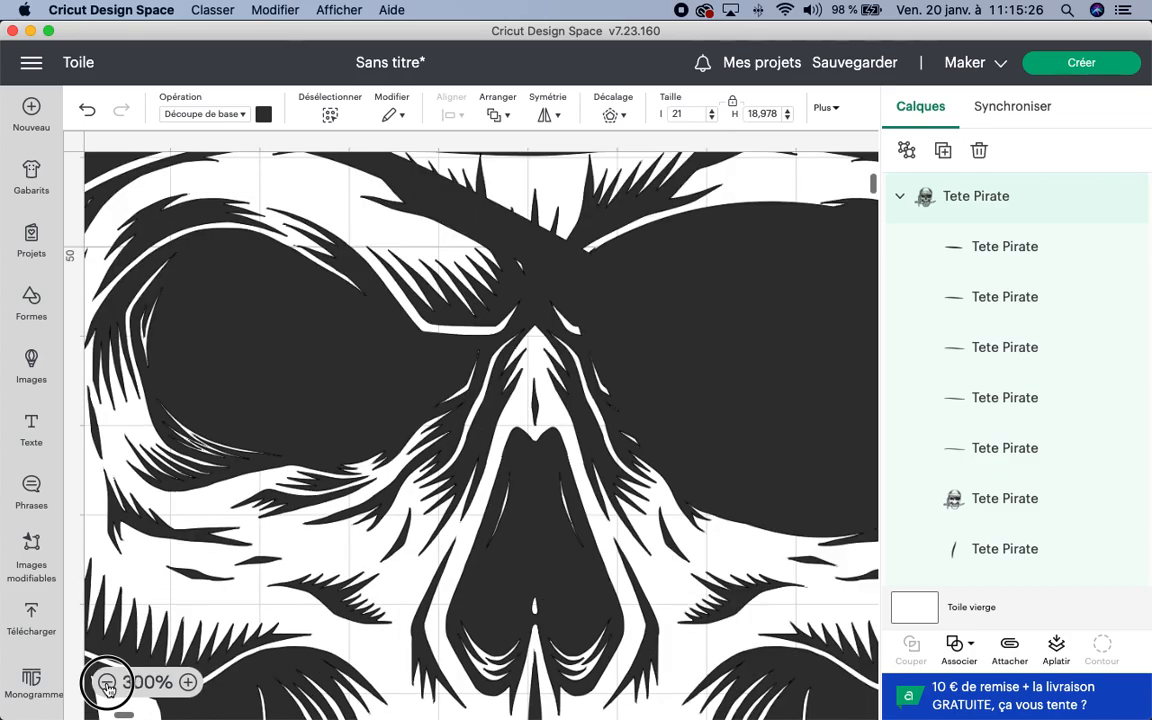
click(107, 682)
click(107, 682)
click(107, 682)
click(107, 682)
click(107, 682)
click(107, 682)
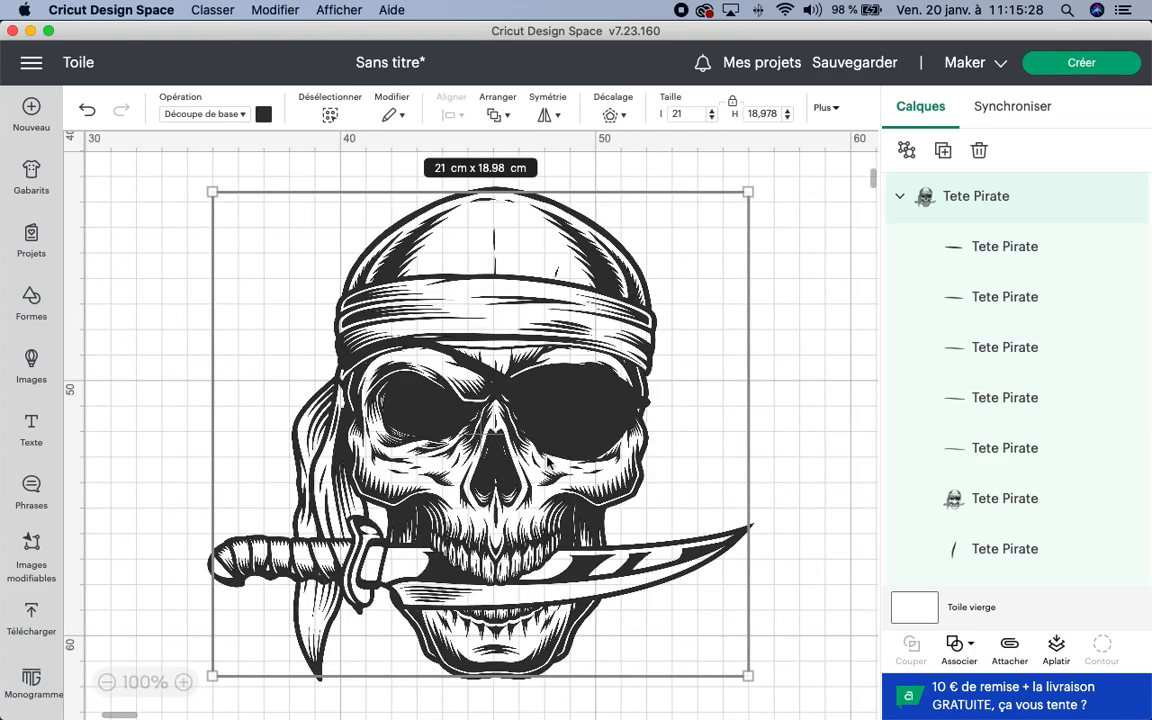
Shift the whole skull about 2 cm to the left on the canvas.
click(549, 500)
click(552, 450)
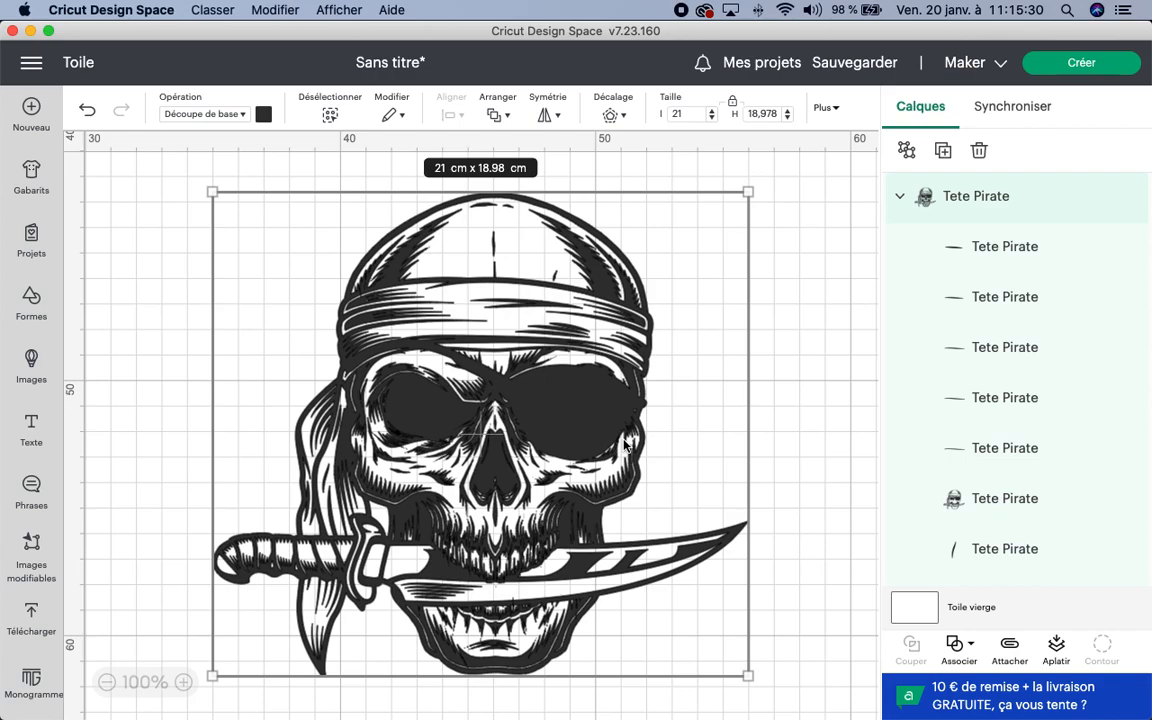
click(193, 290)
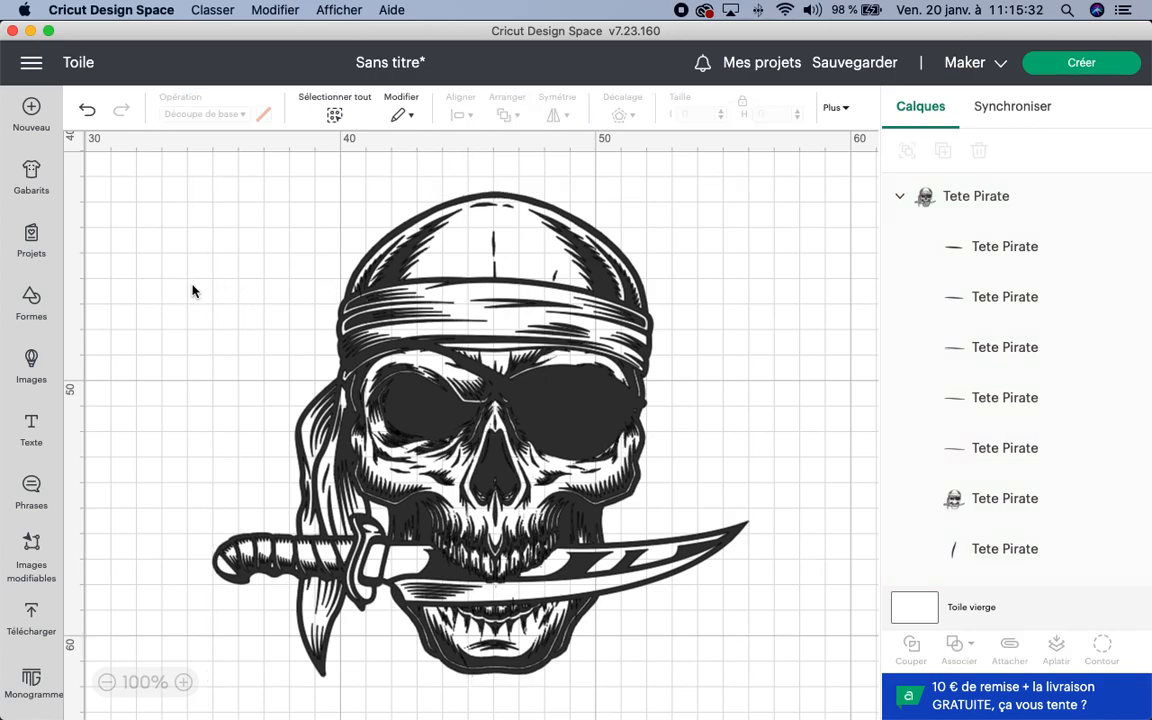
click(540, 328)
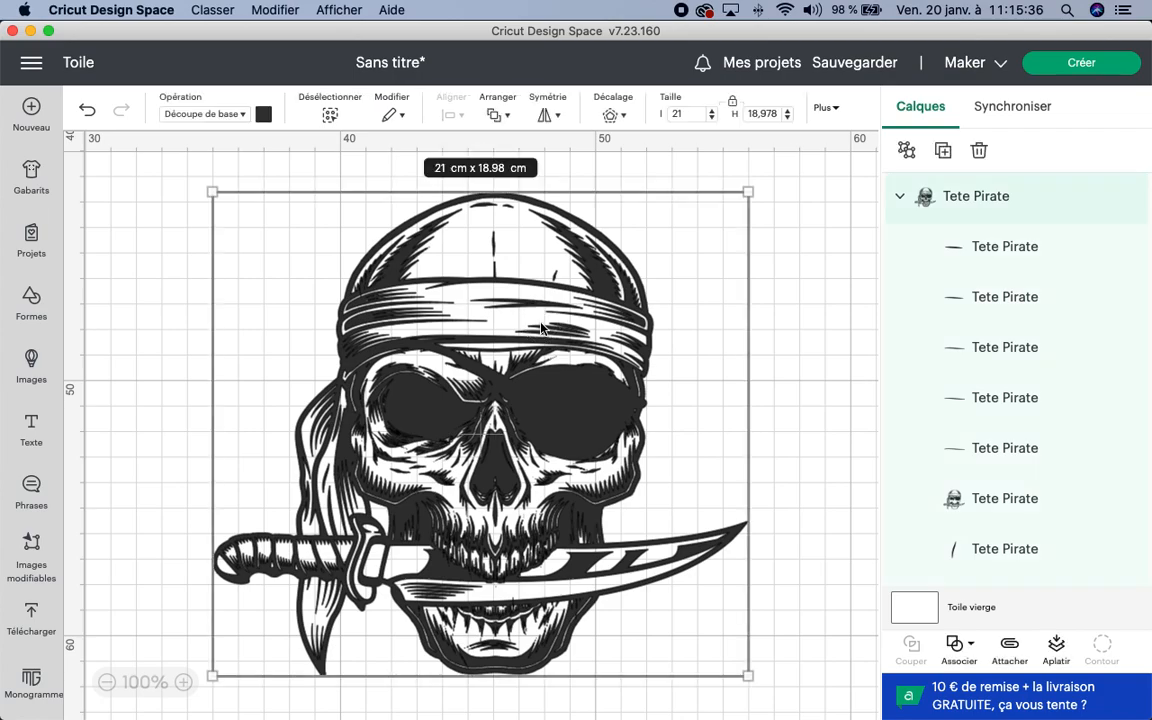
drag(565, 313, 422, 315)
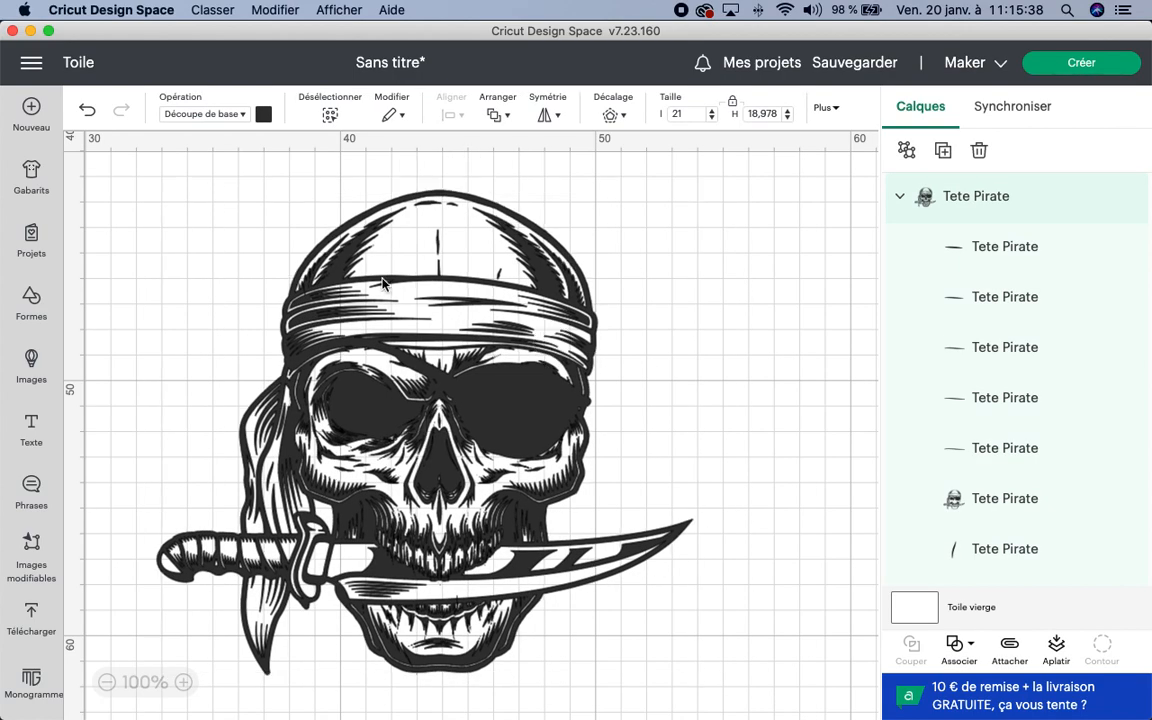
Change the skull's operation to Stylo and check its drawn outlines up close.
click(236, 117)
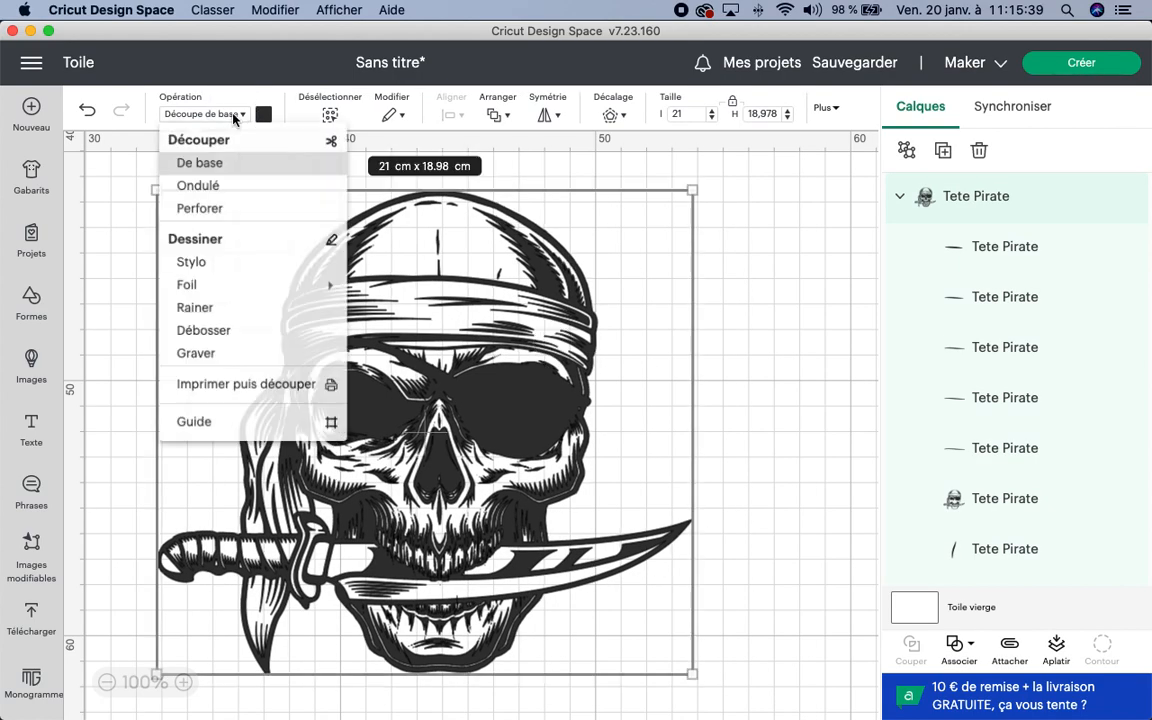
click(200, 266)
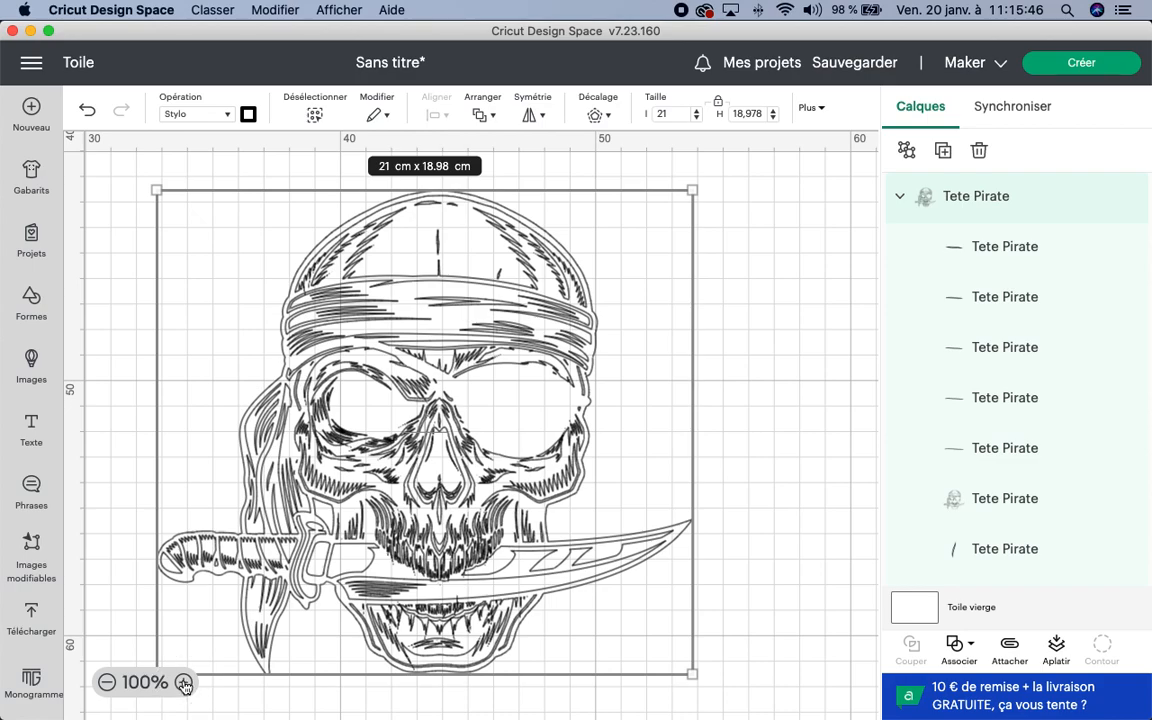
click(184, 683)
click(184, 683)
click(184, 683)
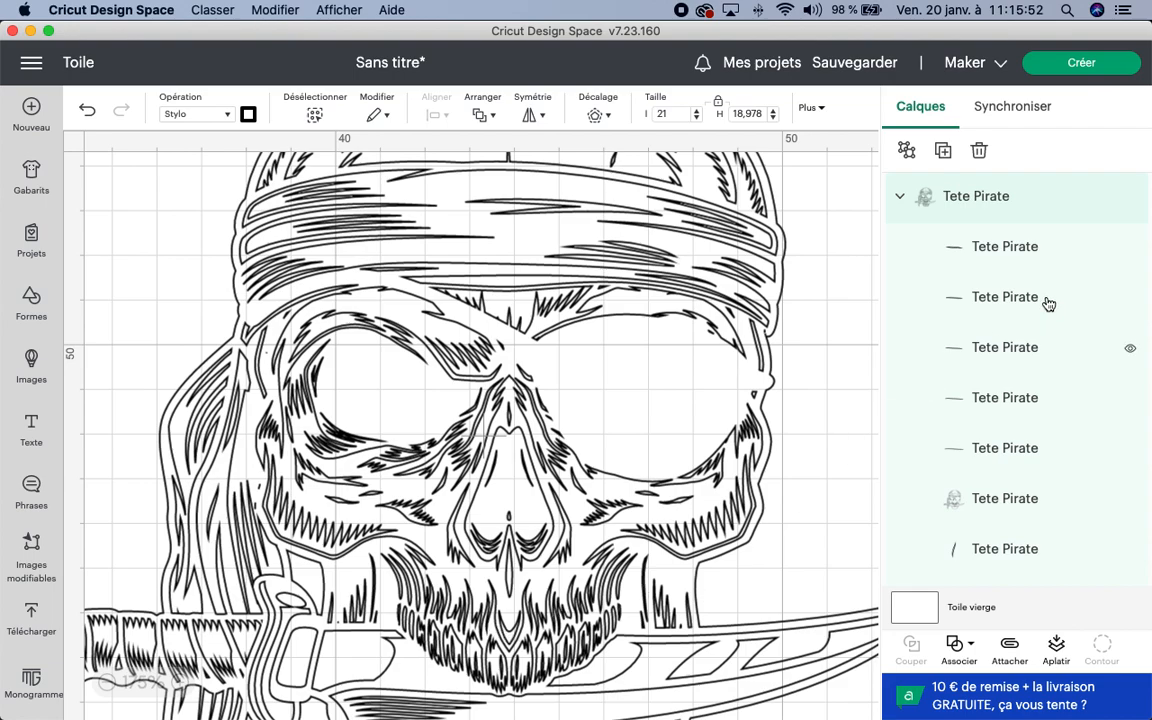
Look through the sublayers of the Tete Pirate group, selecting the first one.
click(900, 198)
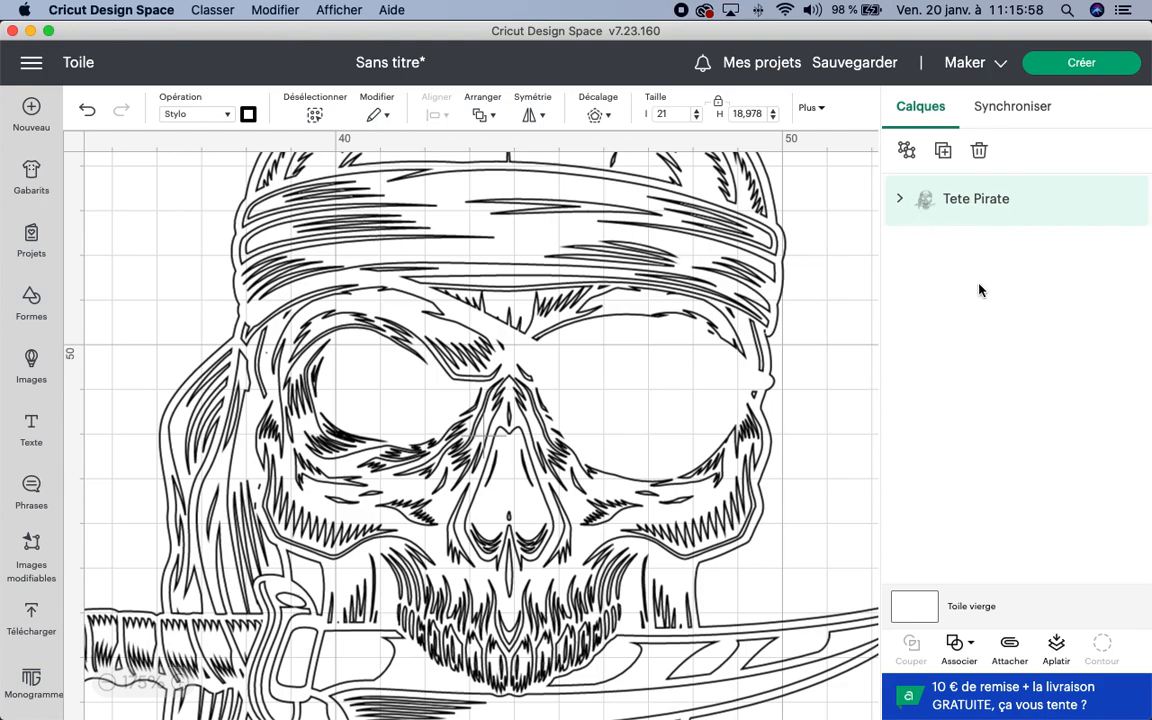
click(901, 203)
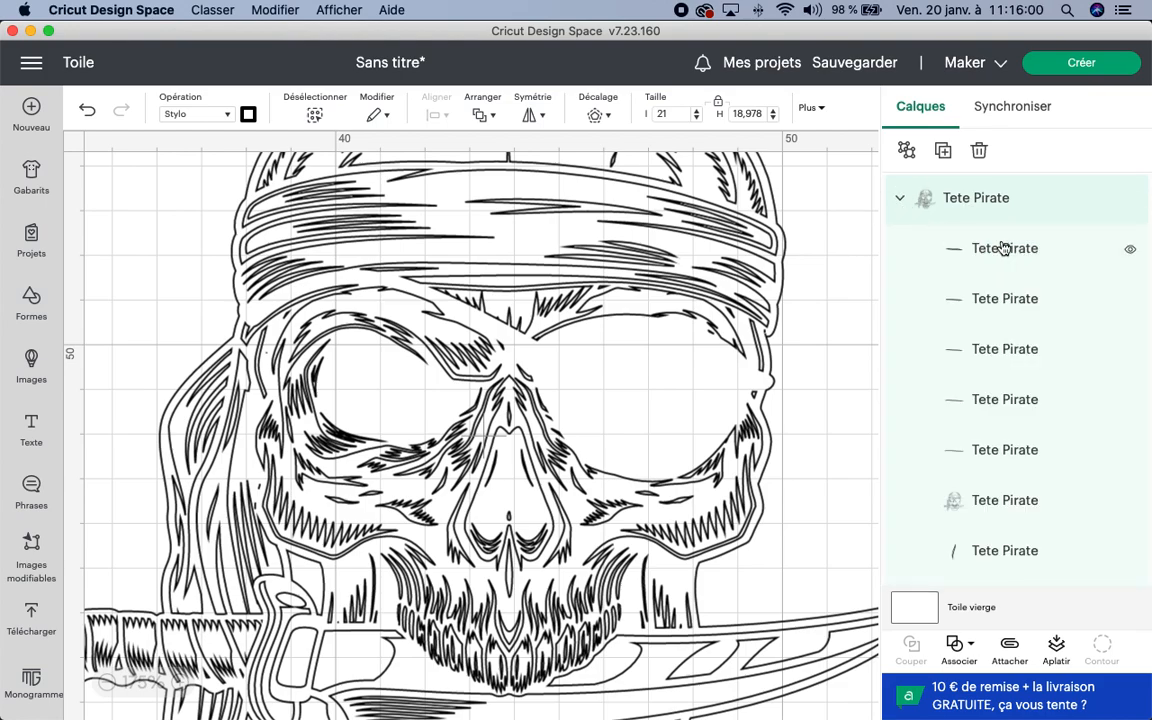
click(1056, 264)
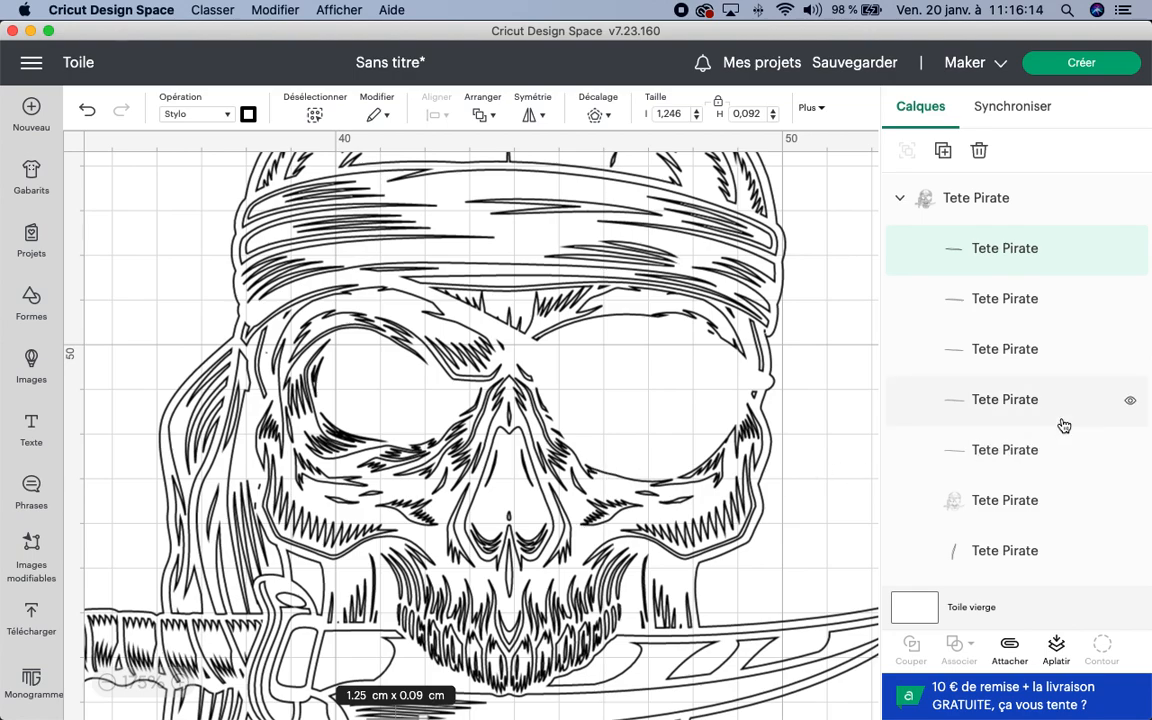
scroll(1032, 410, down, 5)
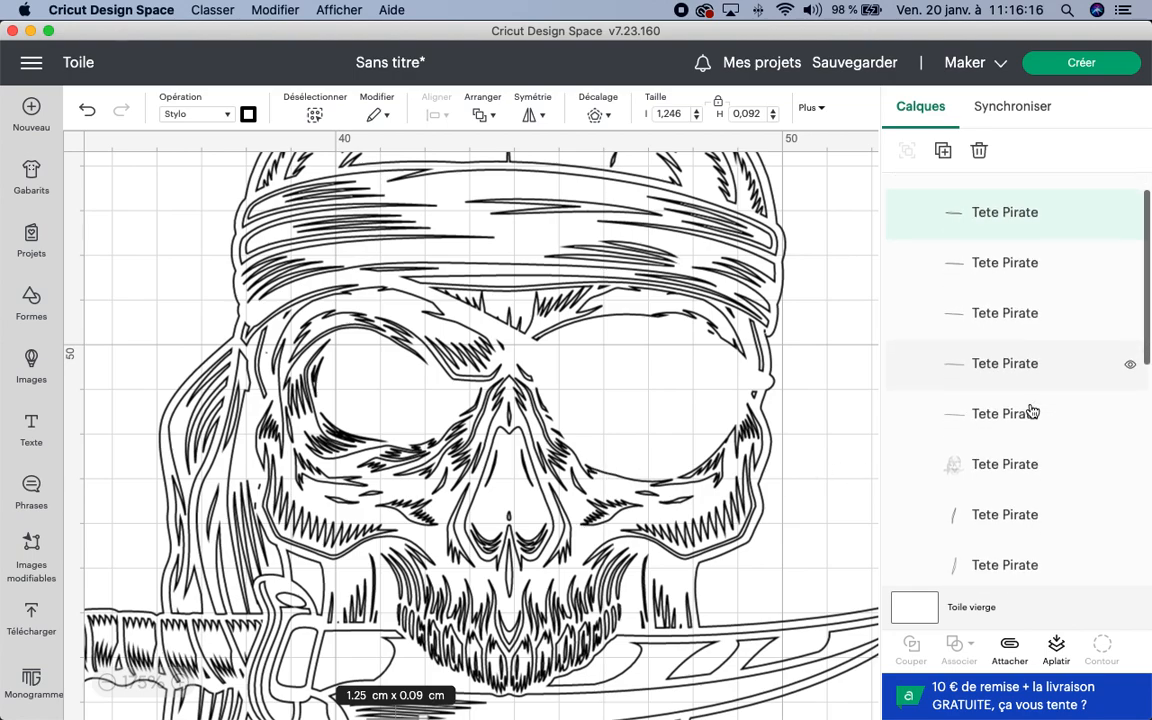
Delete the sublayer holding a thin stroke in the bandana's hanging tail.
scroll(1032, 408, down, 2)
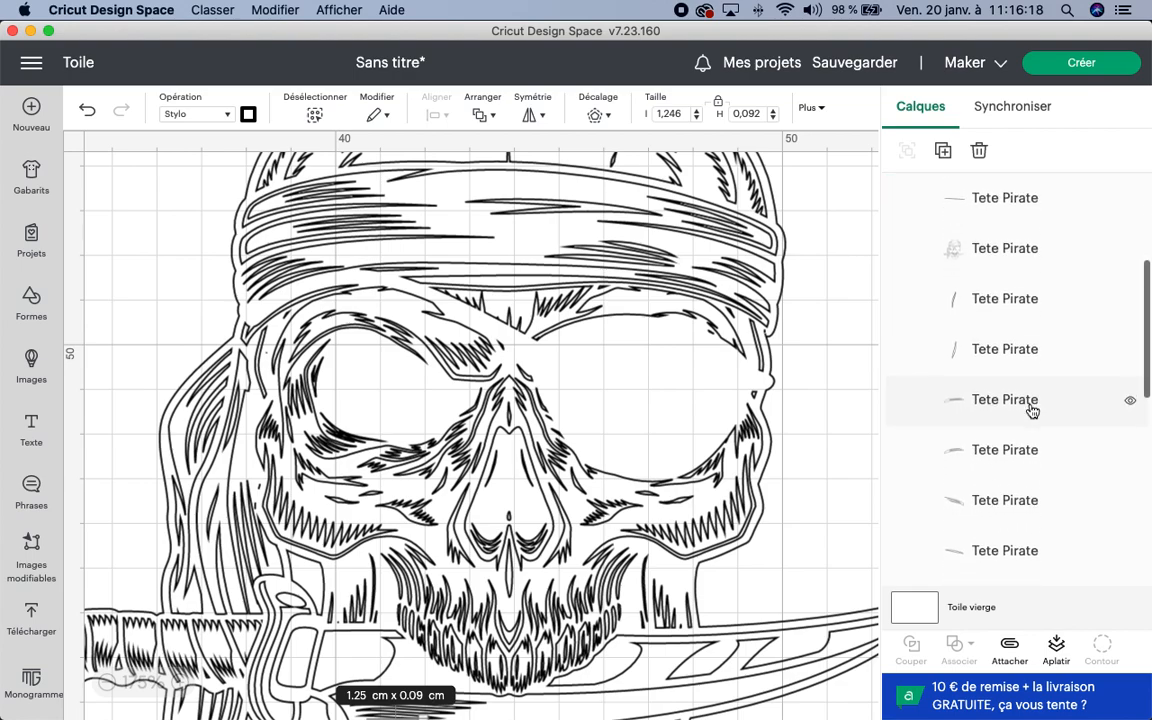
click(1025, 297)
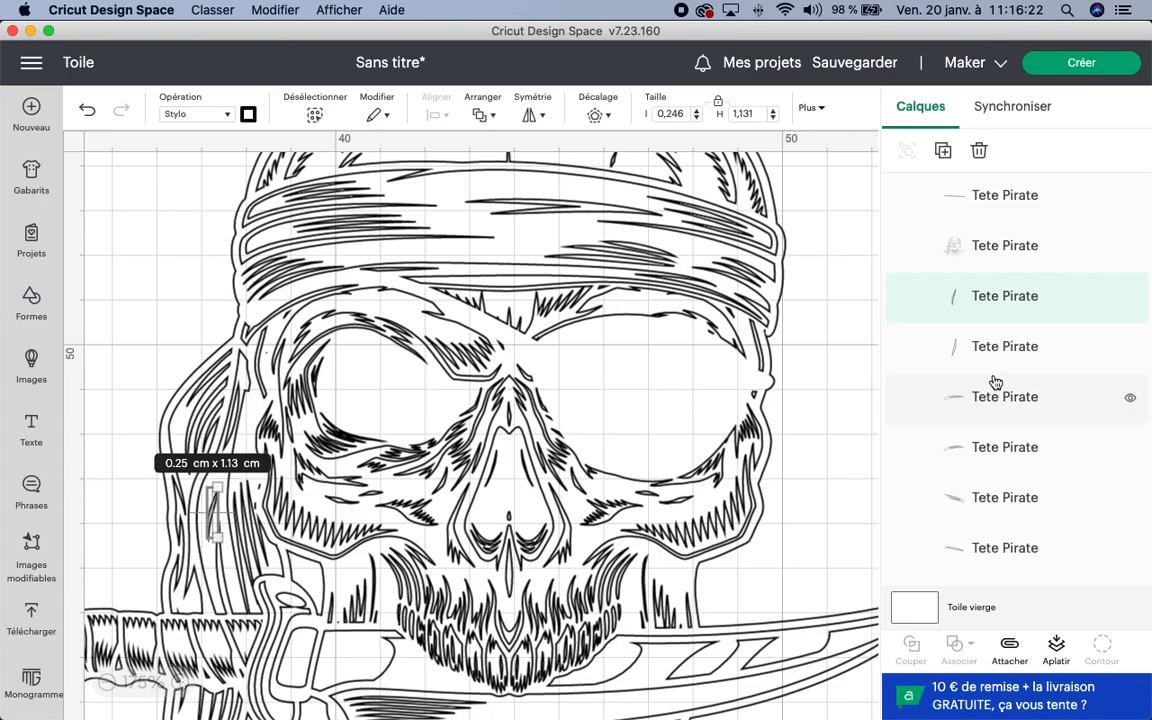
key(Delete)
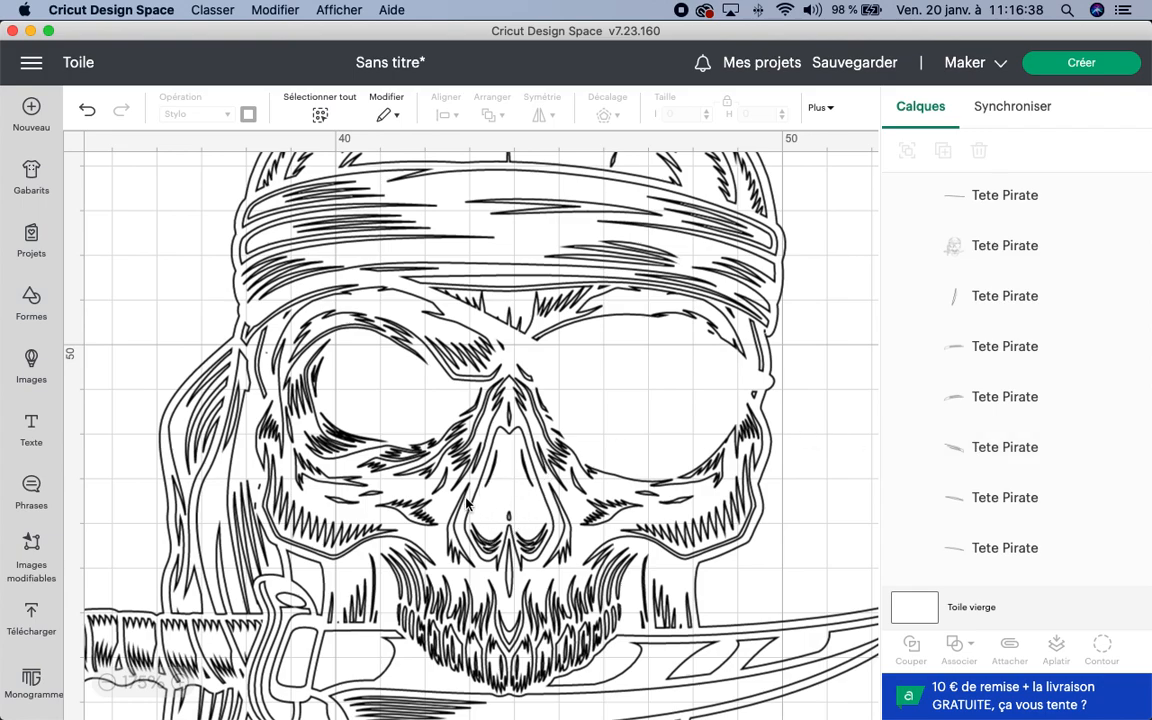
Delete the small stroke sublayers on the nose bridge and just under the inner corner of the empty eye socket.
scroll(998, 432, down, 3)
scroll(998, 432, down, 5)
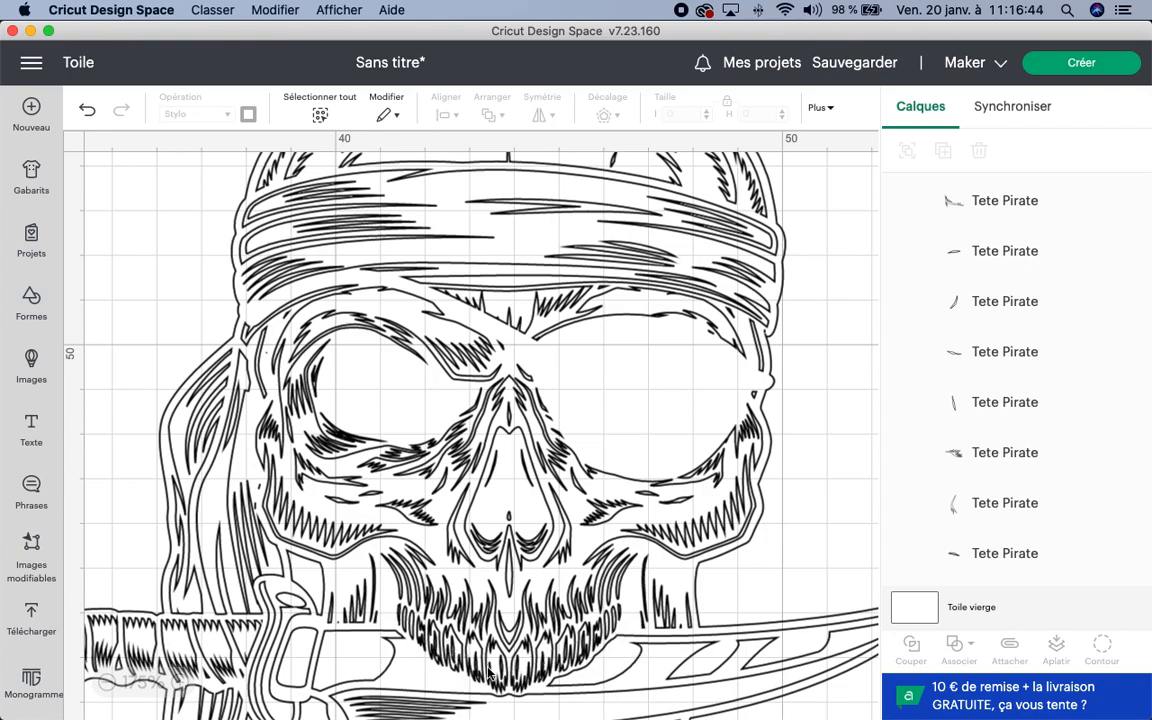
scroll(1049, 390, down, 5)
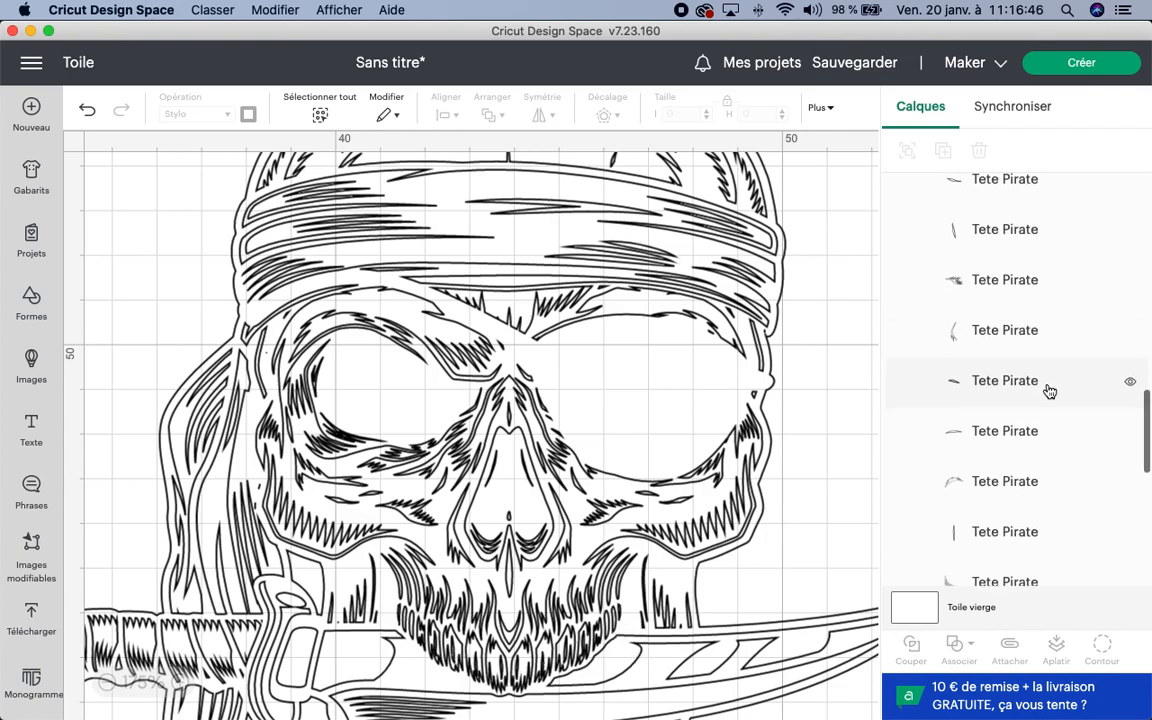
scroll(1049, 390, down, 5)
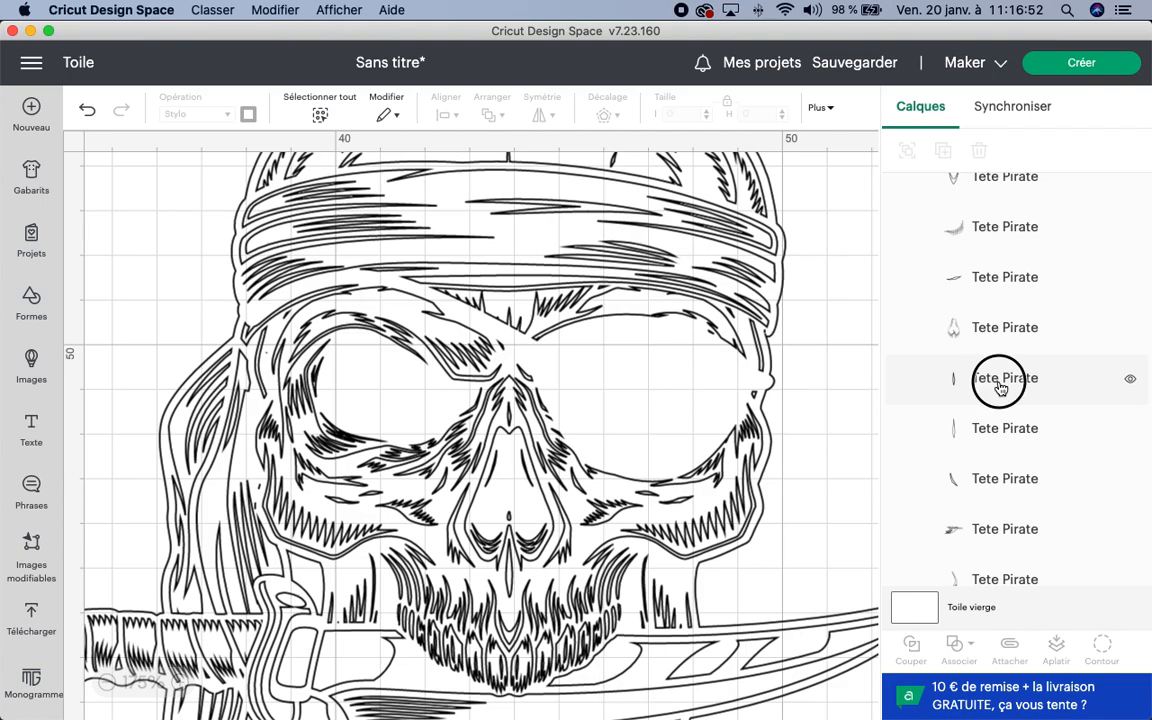
click(1000, 388)
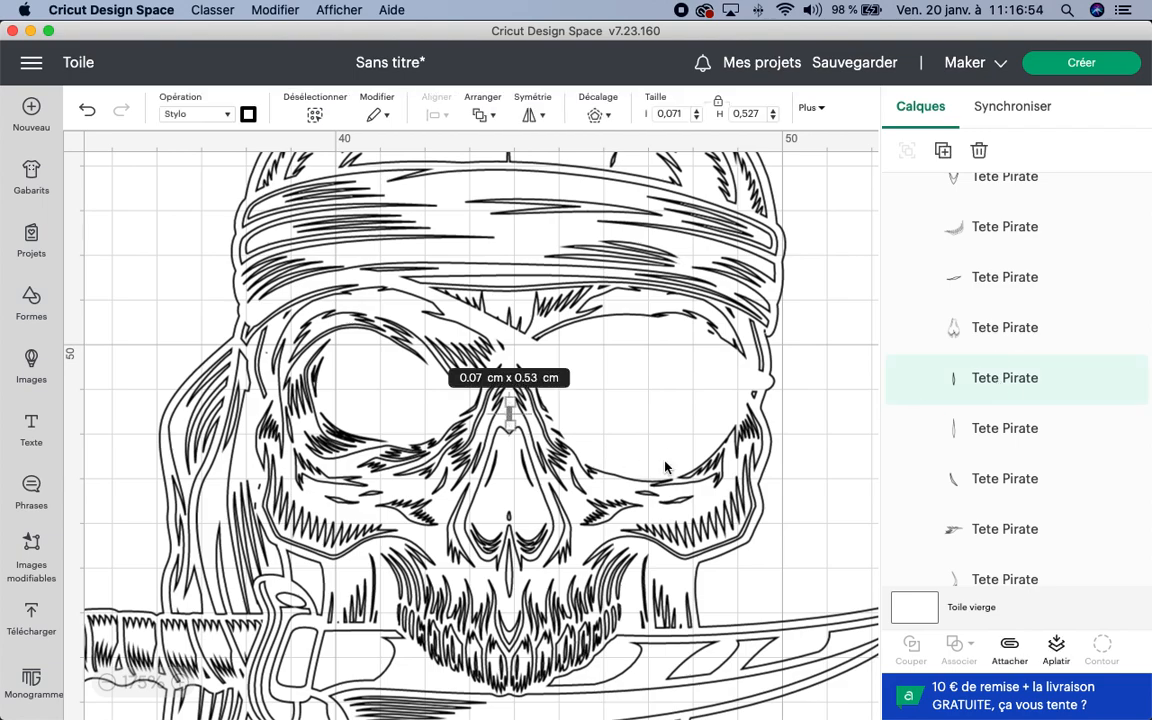
click(728, 468)
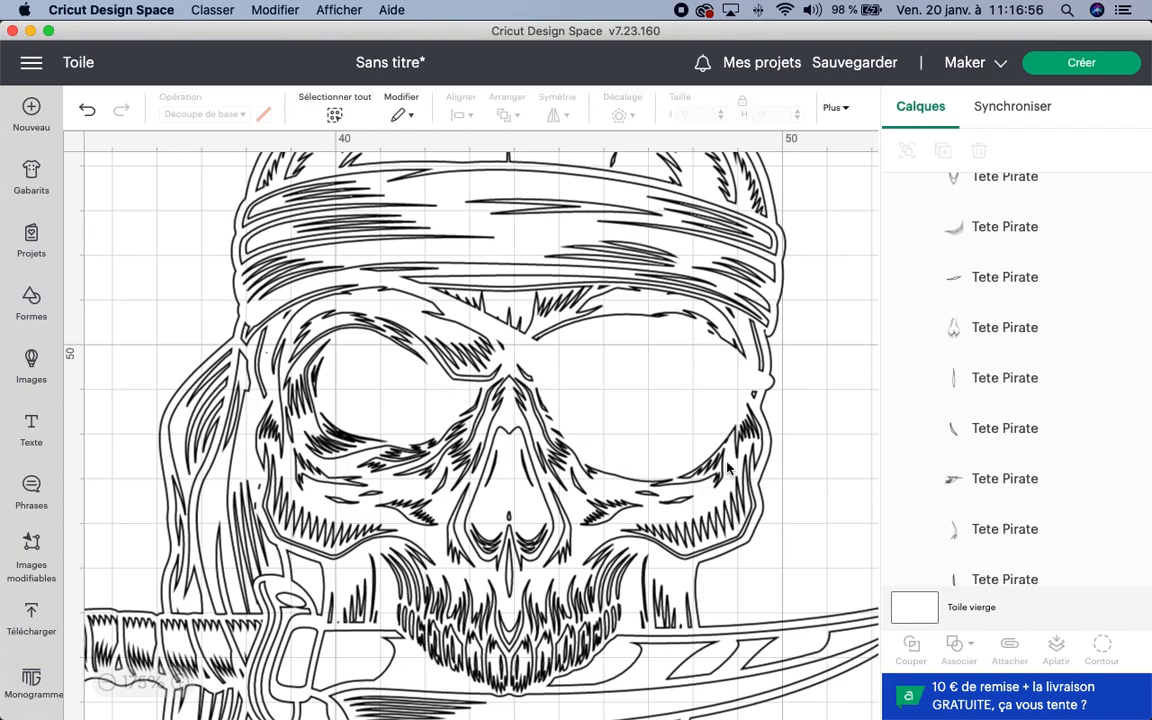
click(998, 428)
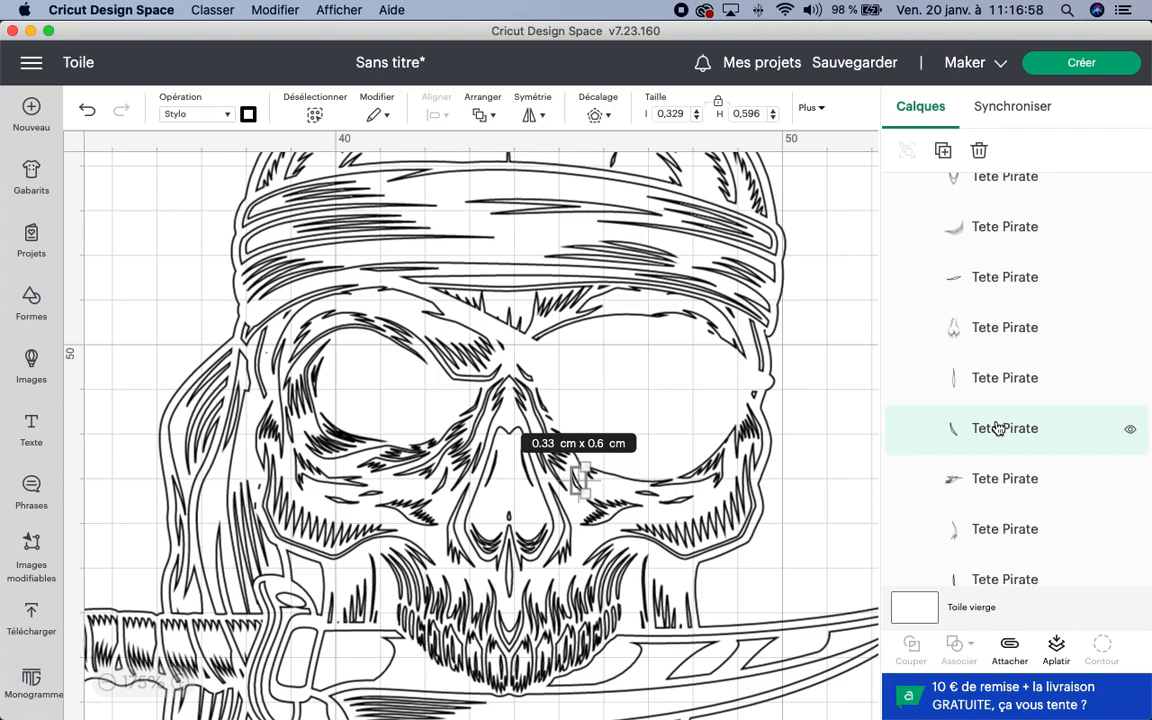
key(Delete)
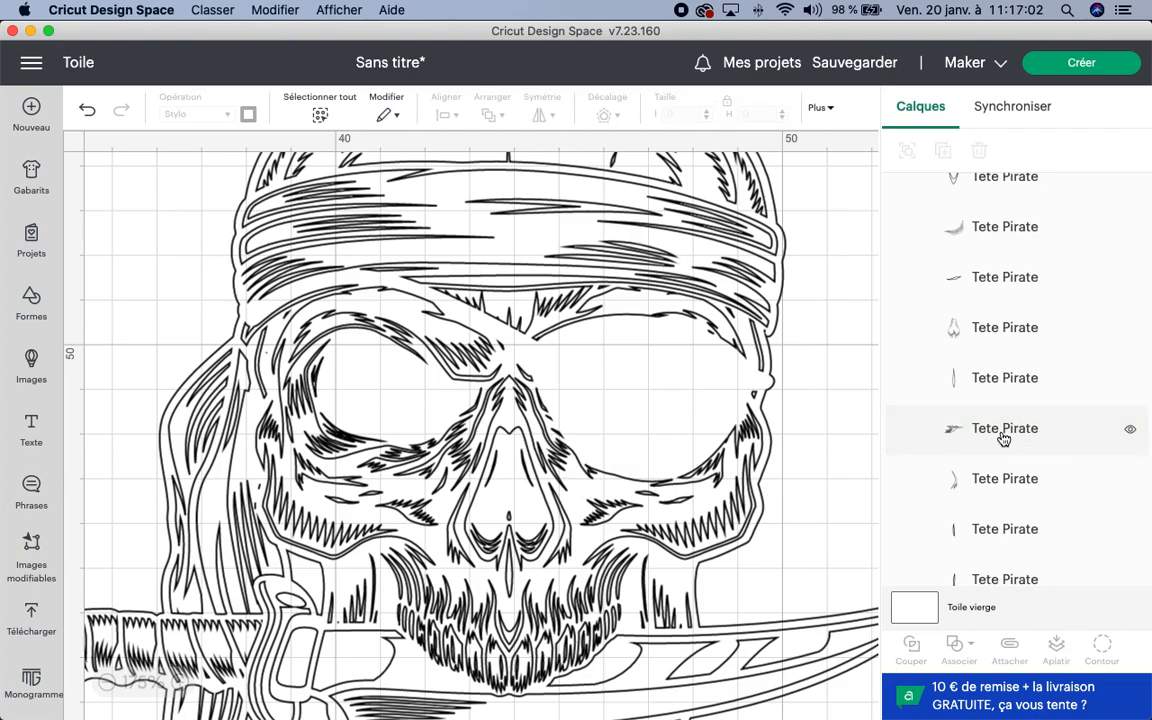
Locate the cheek and nose shading sublayers, and delete two short vertical strokes from the upper teeth.
click(1003, 439)
click(1005, 485)
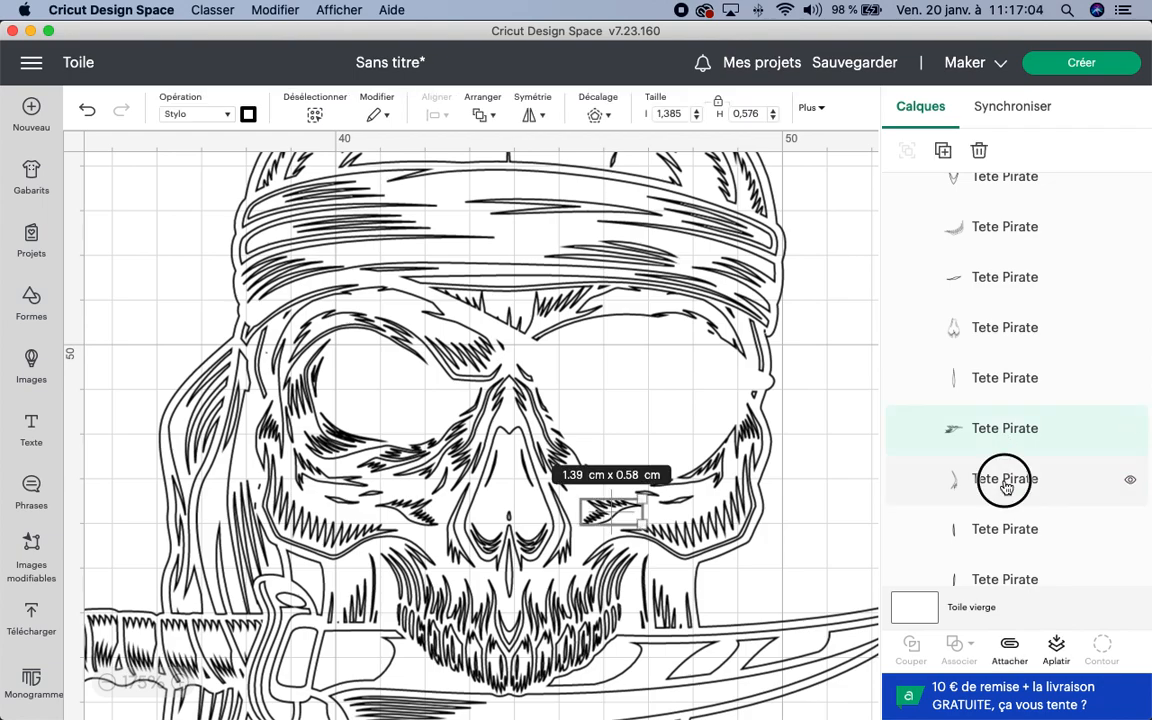
scroll(1005, 487, down, 5)
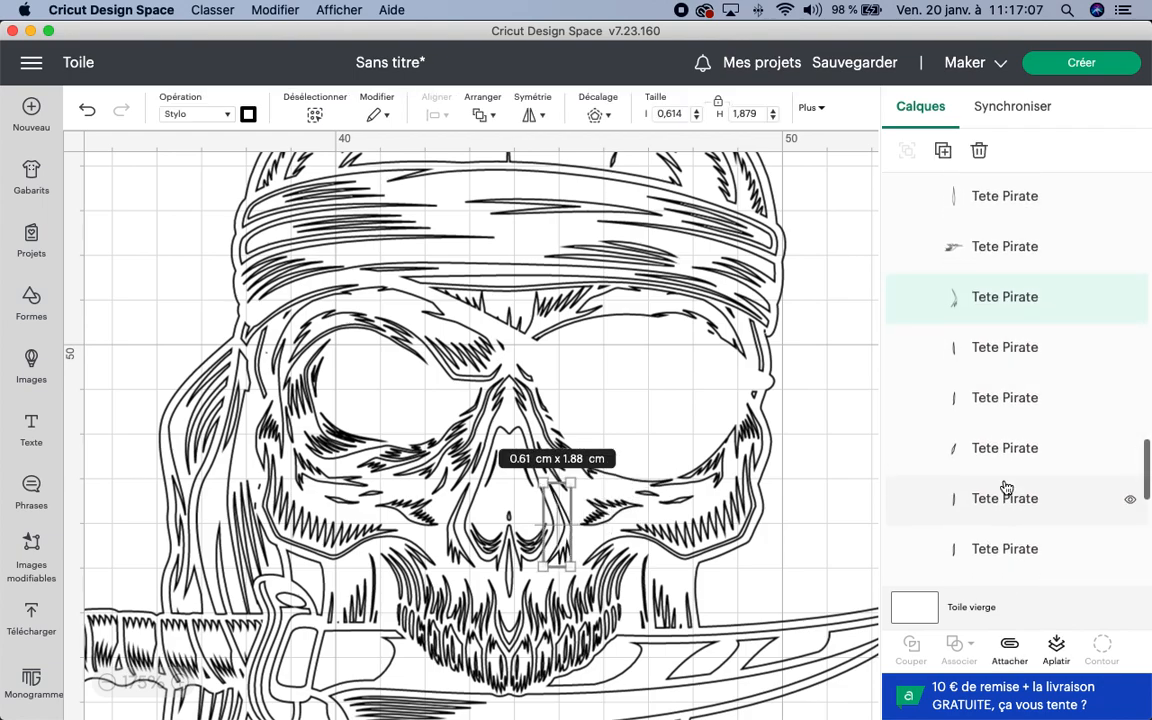
click(1000, 349)
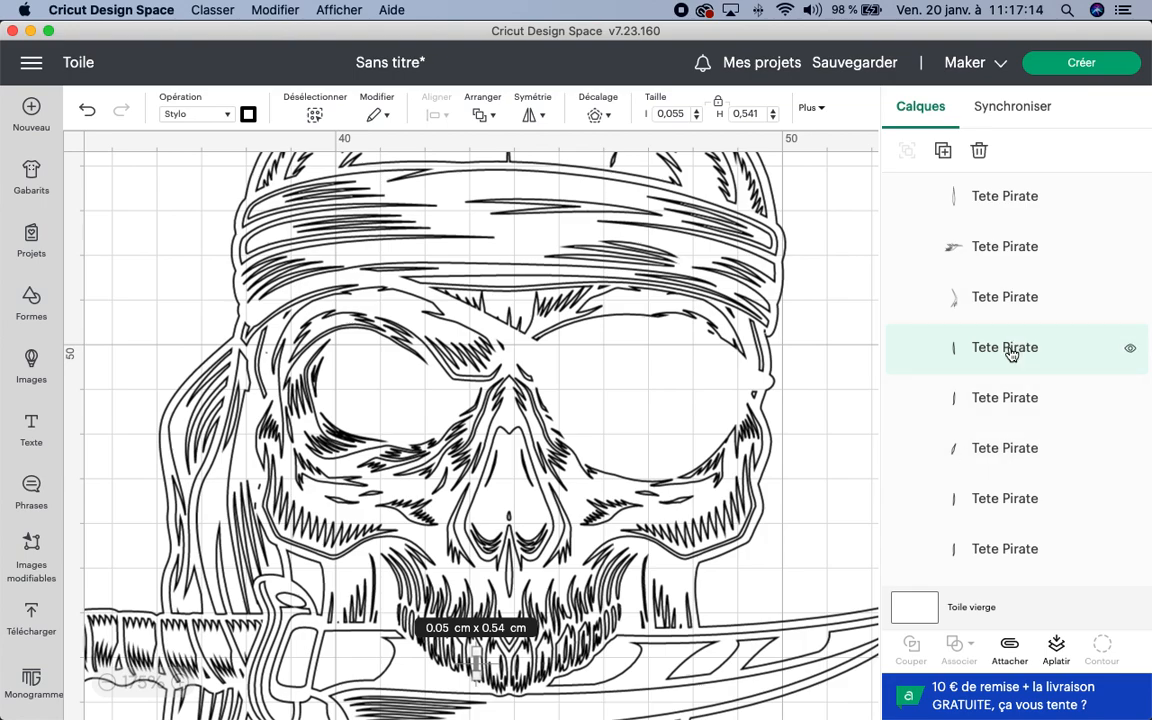
shift+click(997, 398)
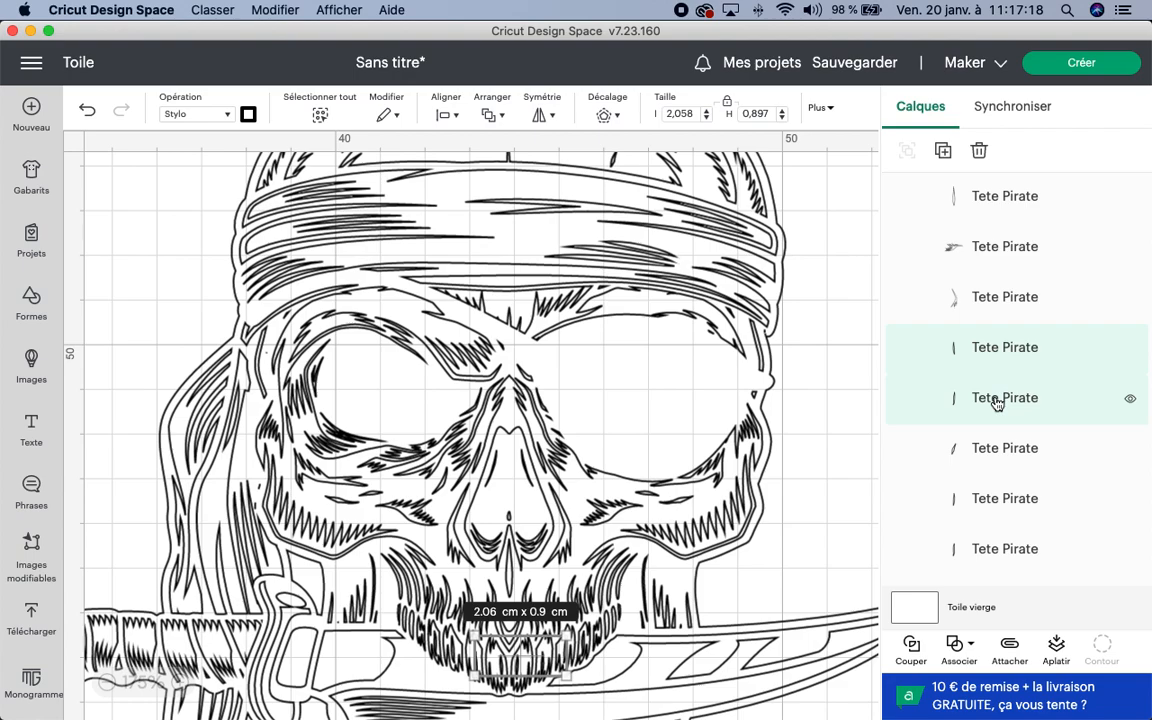
key(Delete)
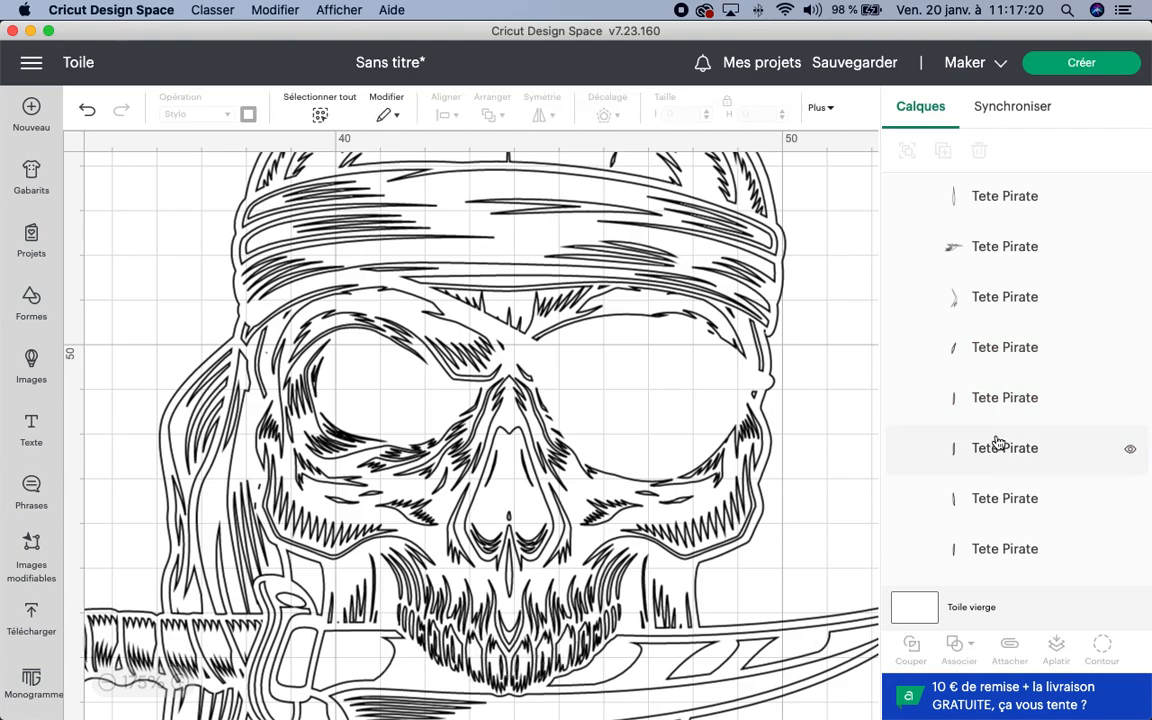
Delete the next six consecutive sublayers of short vertical strokes in the upper teeth.
click(999, 400)
shift+click(996, 450)
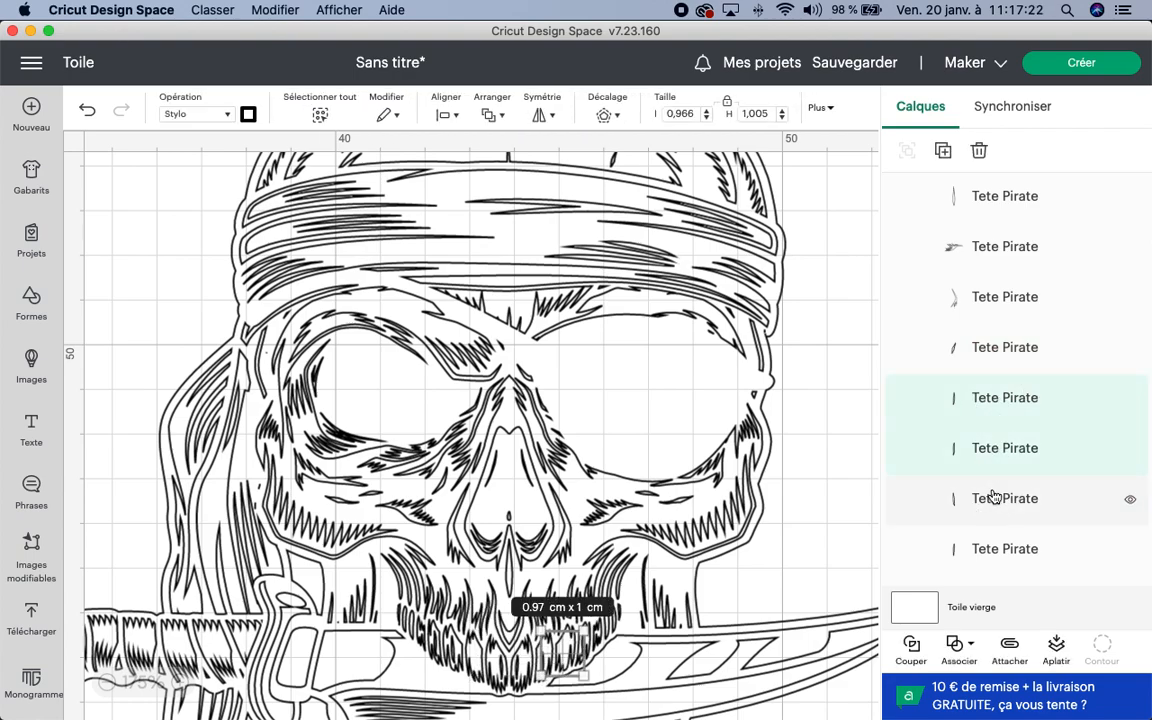
shift+click(992, 498)
shift+click(993, 553)
scroll(990, 490, down, 3)
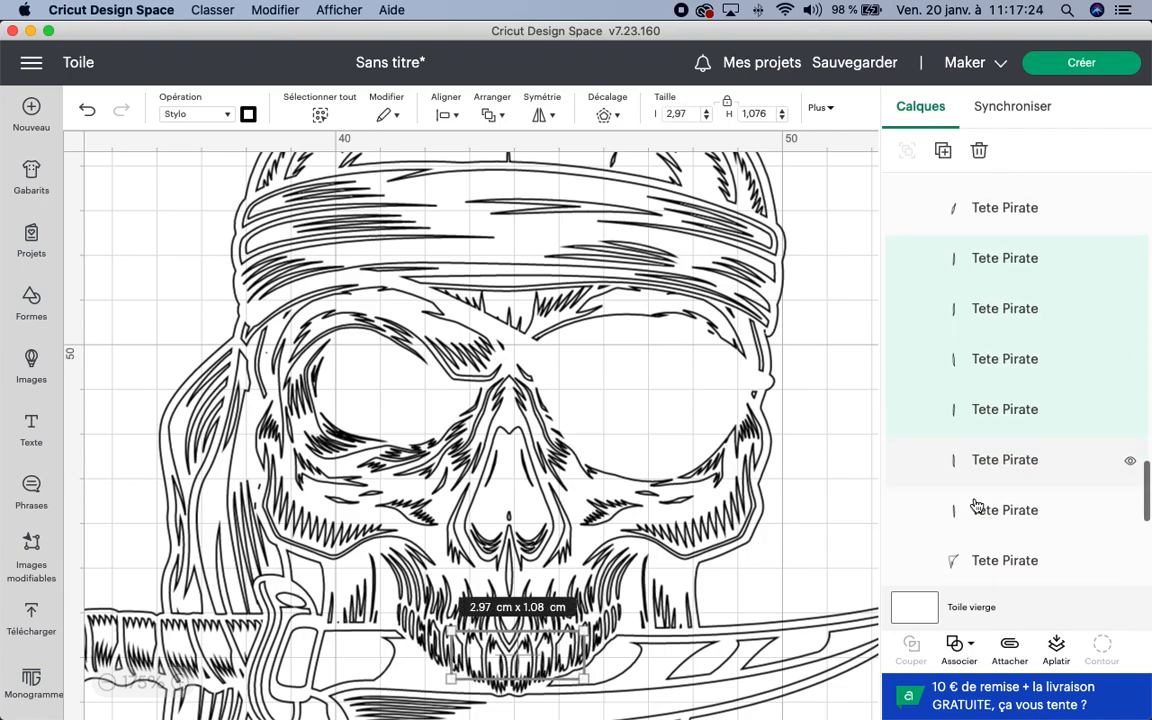
shift+click(1003, 468)
shift+click(998, 498)
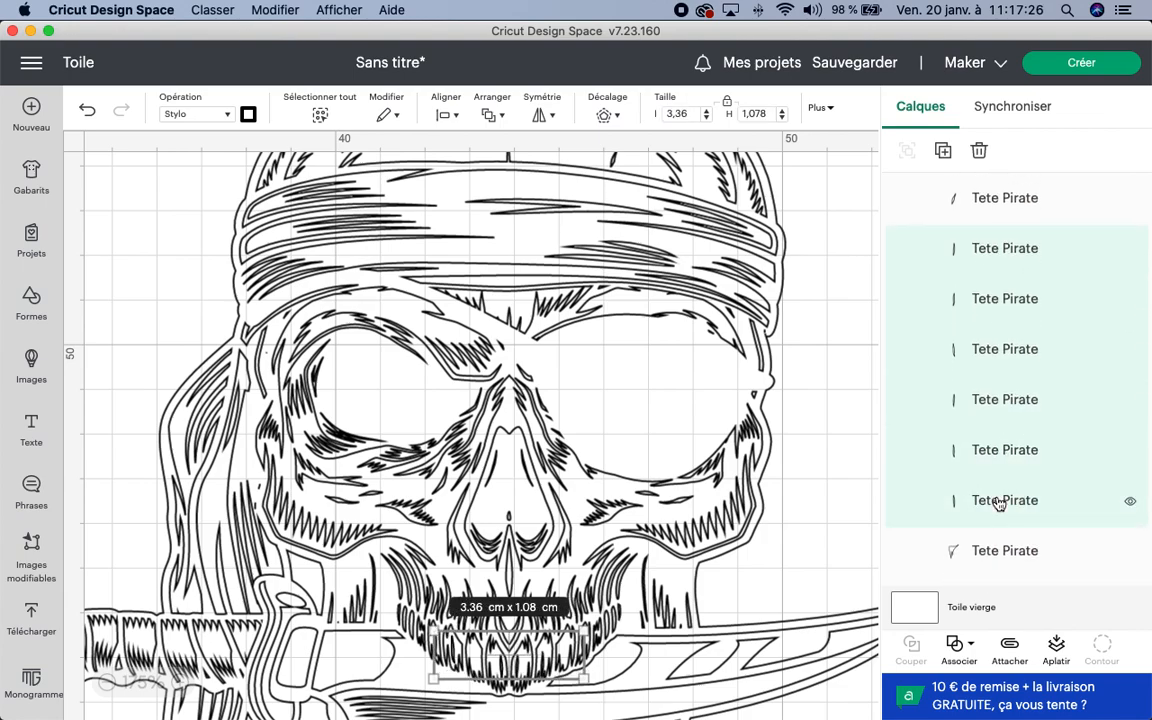
key(Delete)
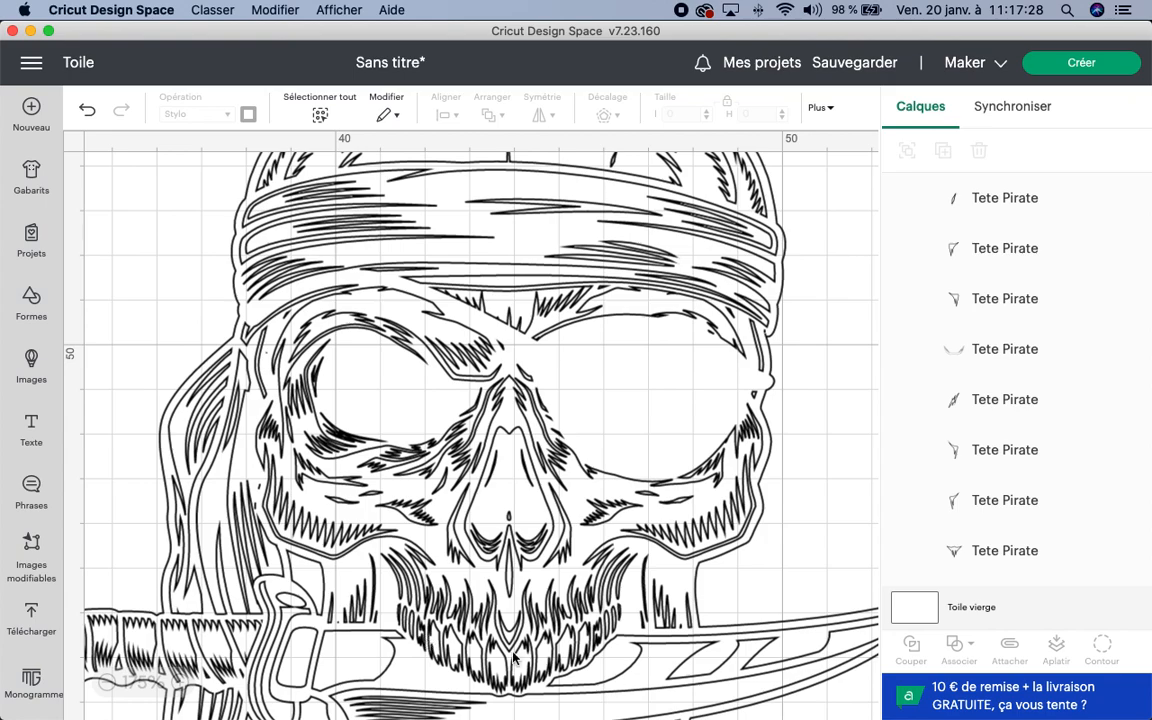
Hide and show the lower jaw's inner outline sublayer repeatedly to identify its lines, leaving it shown.
click(999, 355)
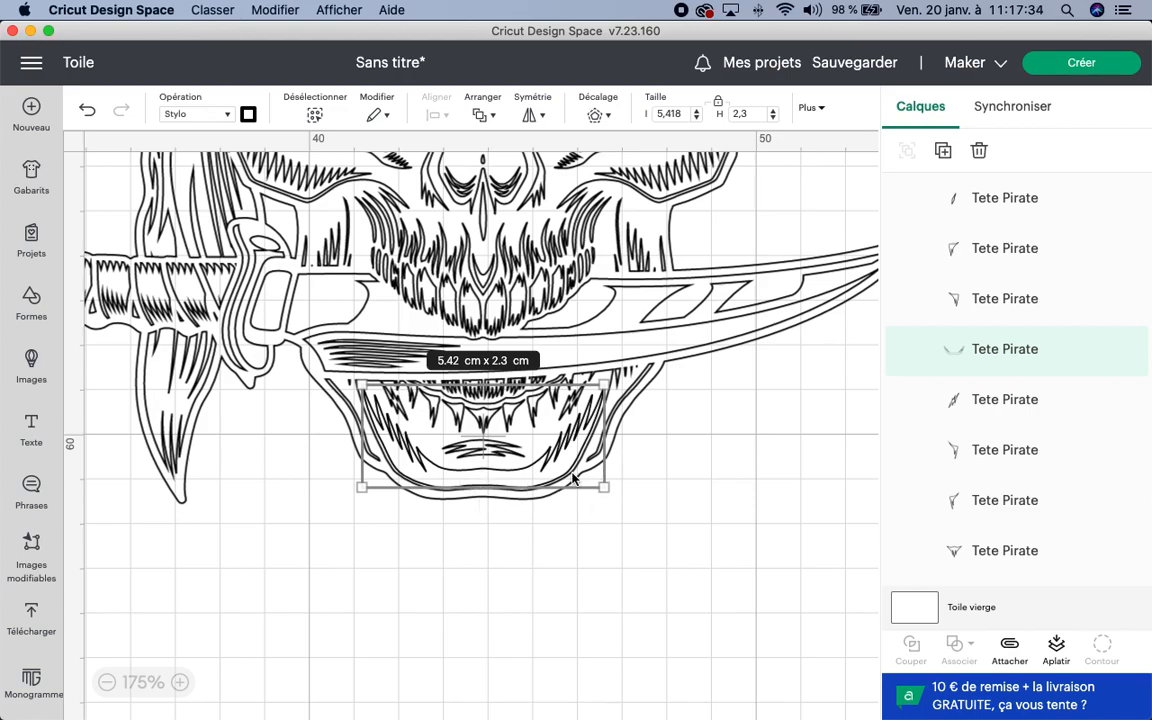
click(1129, 355)
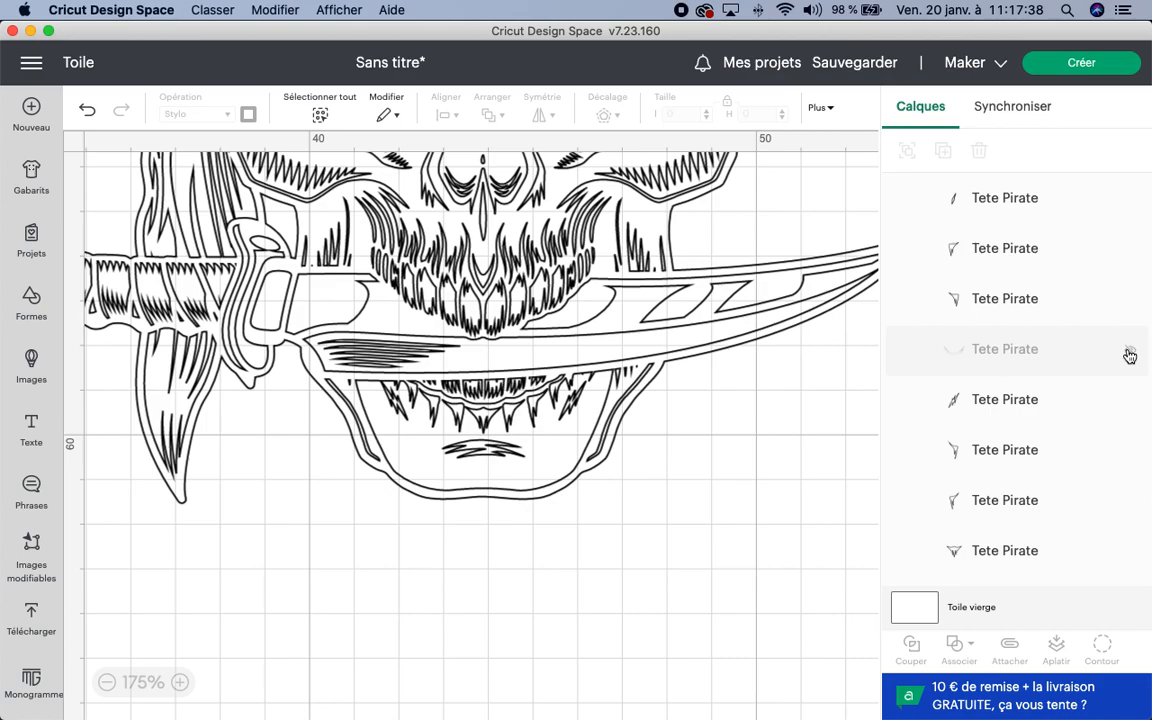
click(1129, 355)
click(1130, 355)
click(1130, 355)
click(1130, 355)
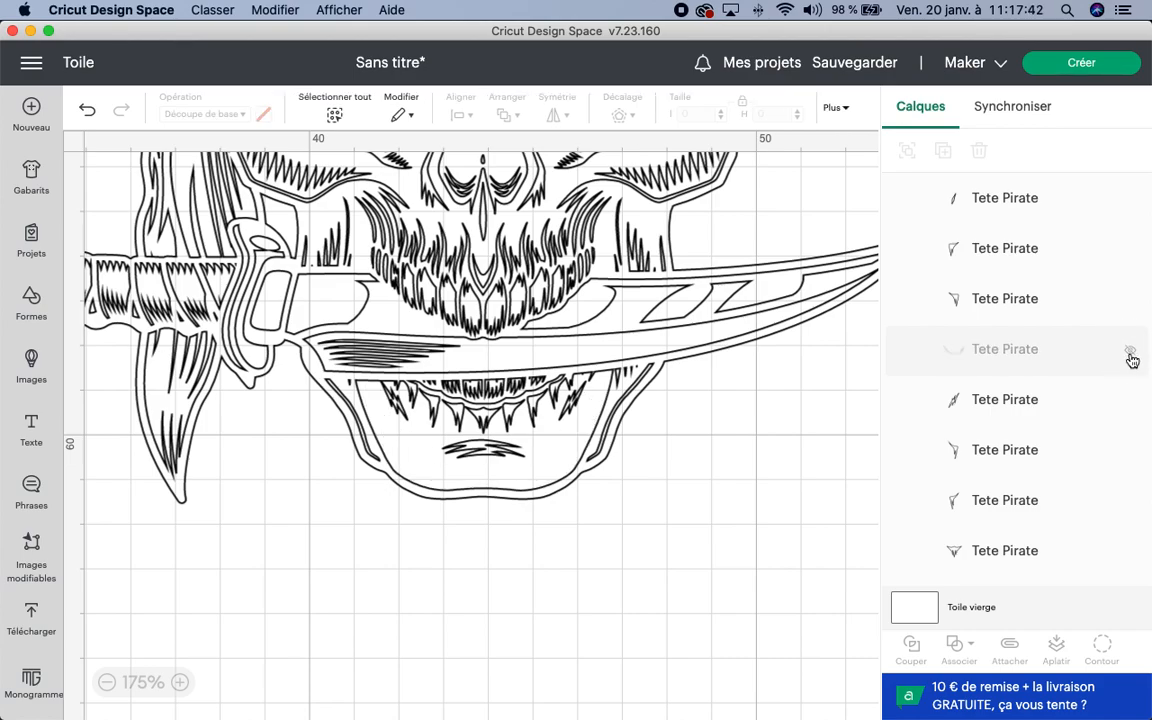
click(1130, 355)
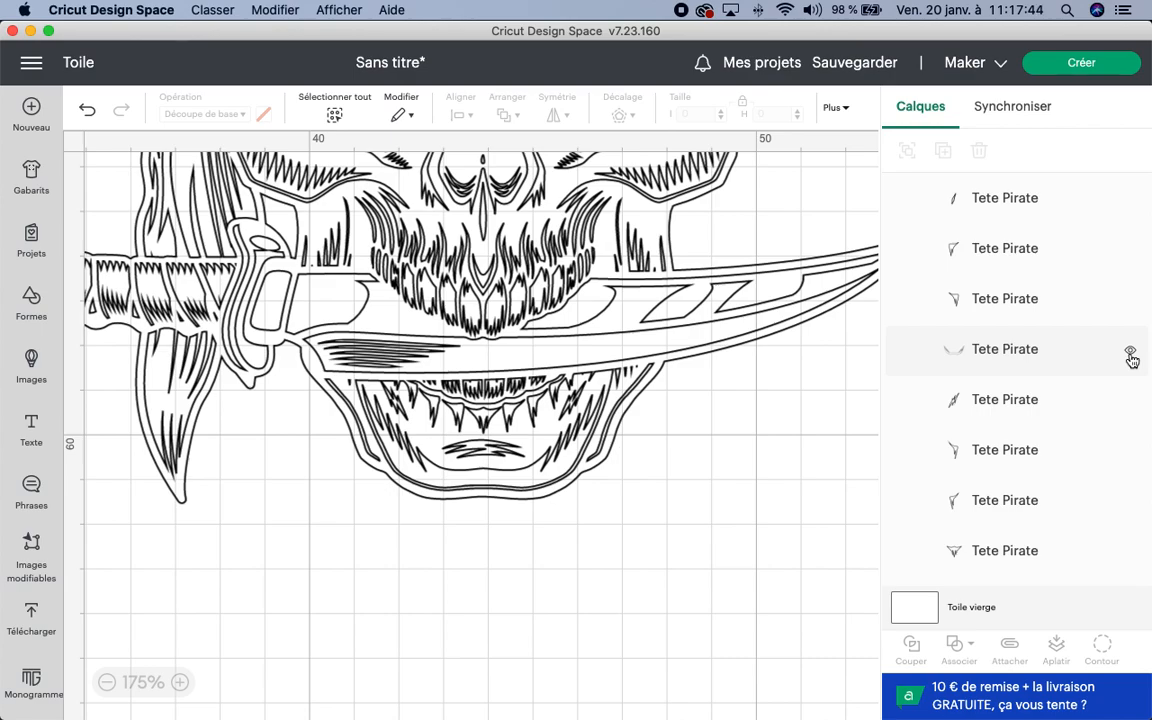
Select two of the lower-teeth shading sublayers one after the other to locate them on the skull.
click(1091, 408)
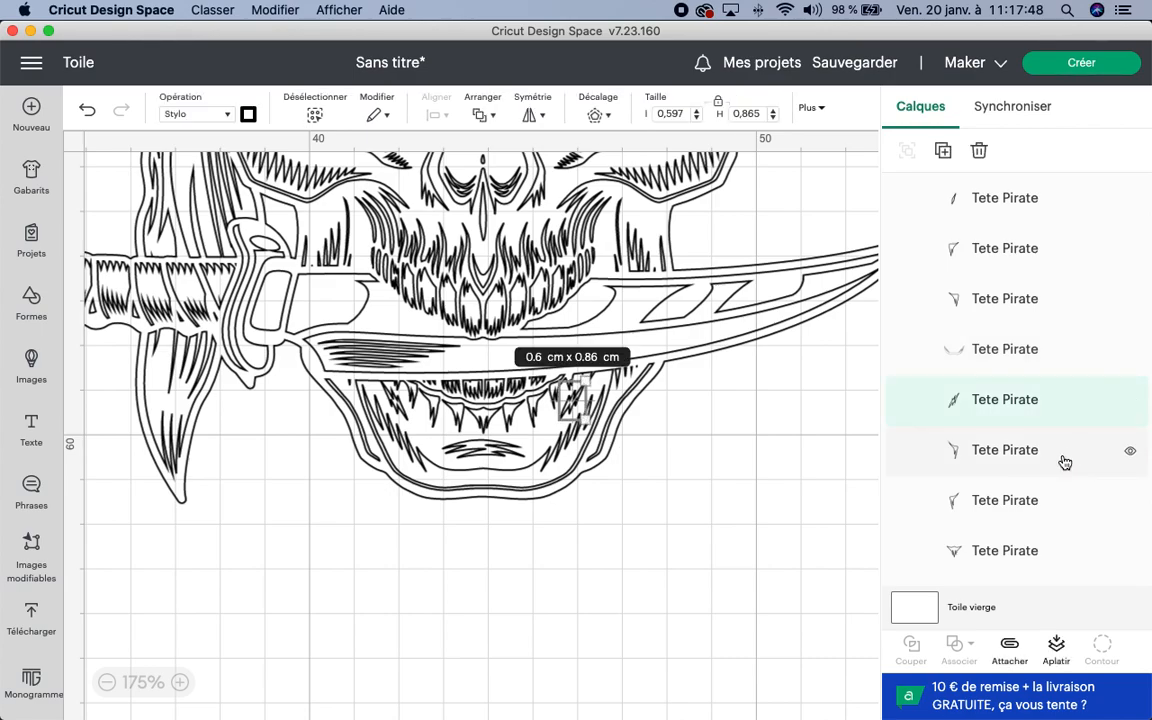
scroll(1080, 430, down, 1)
scroll(1083, 420, down, 1)
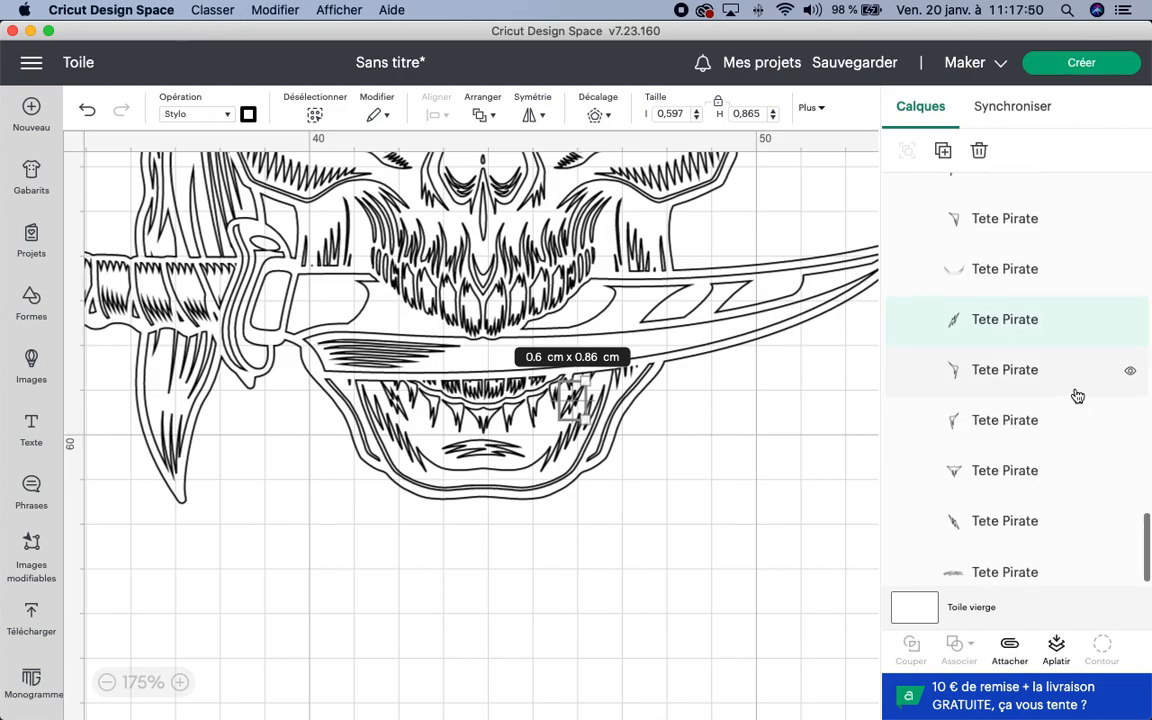
click(1077, 394)
scroll(1077, 396, down, 1)
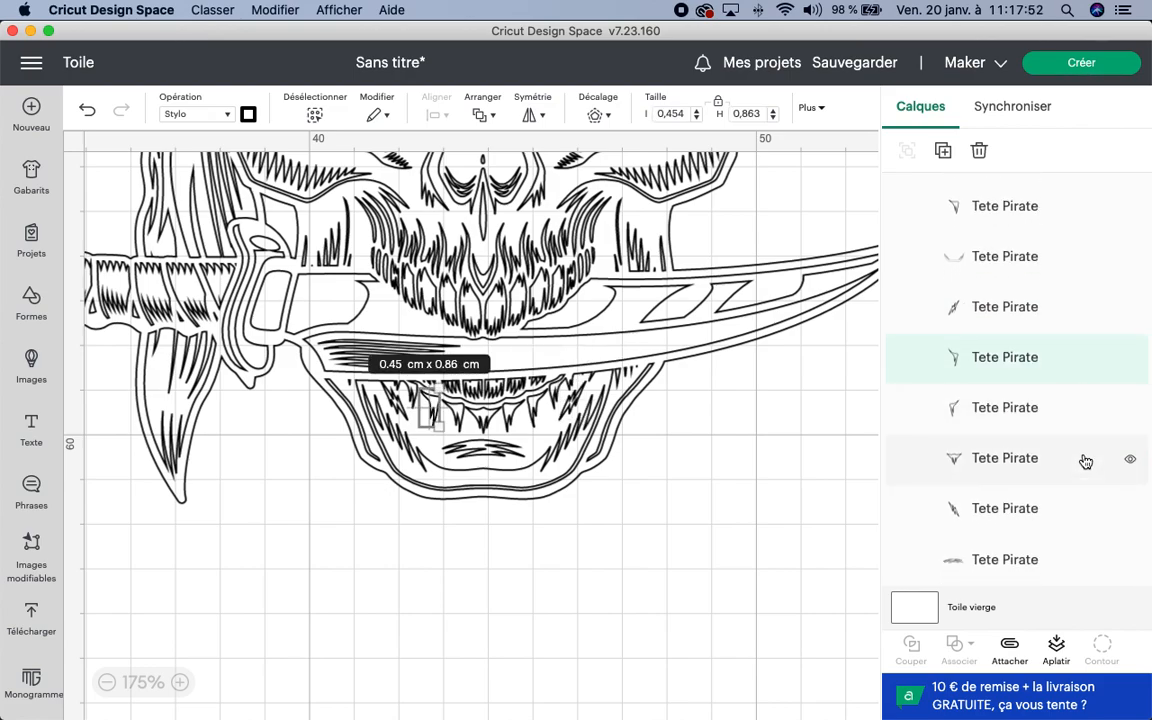
Select the chin shading sublayer and toggle its visibility off and on to identify its lines.
click(1031, 560)
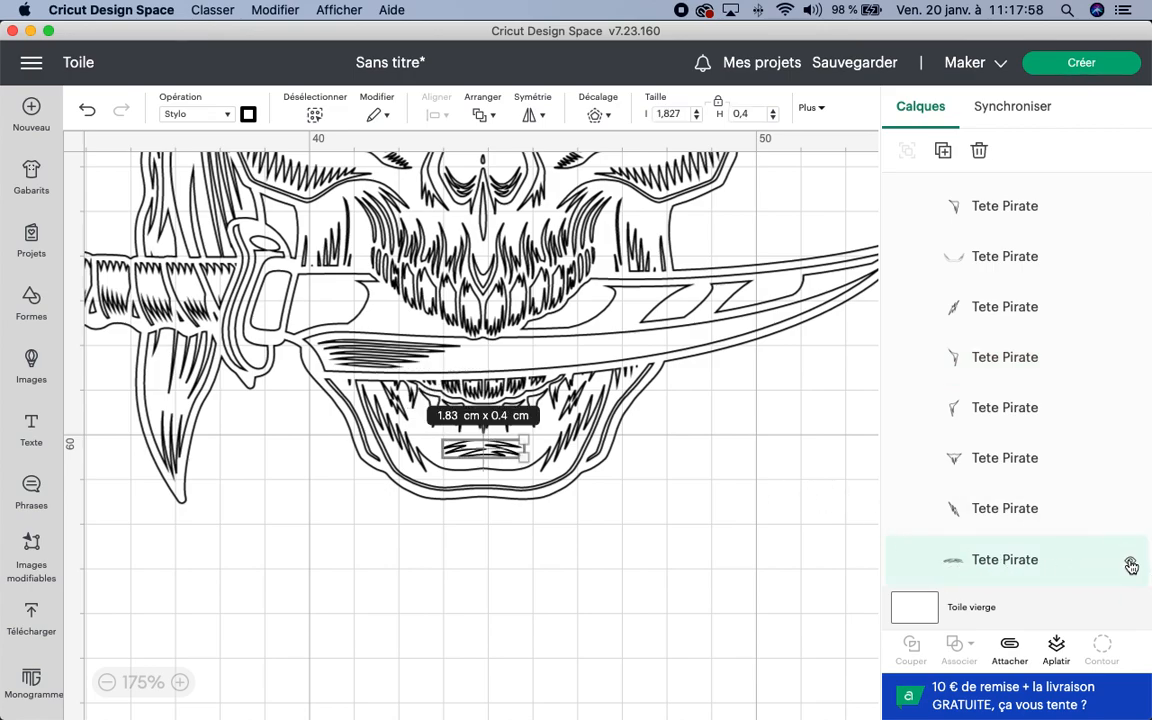
click(1130, 563)
click(1130, 563)
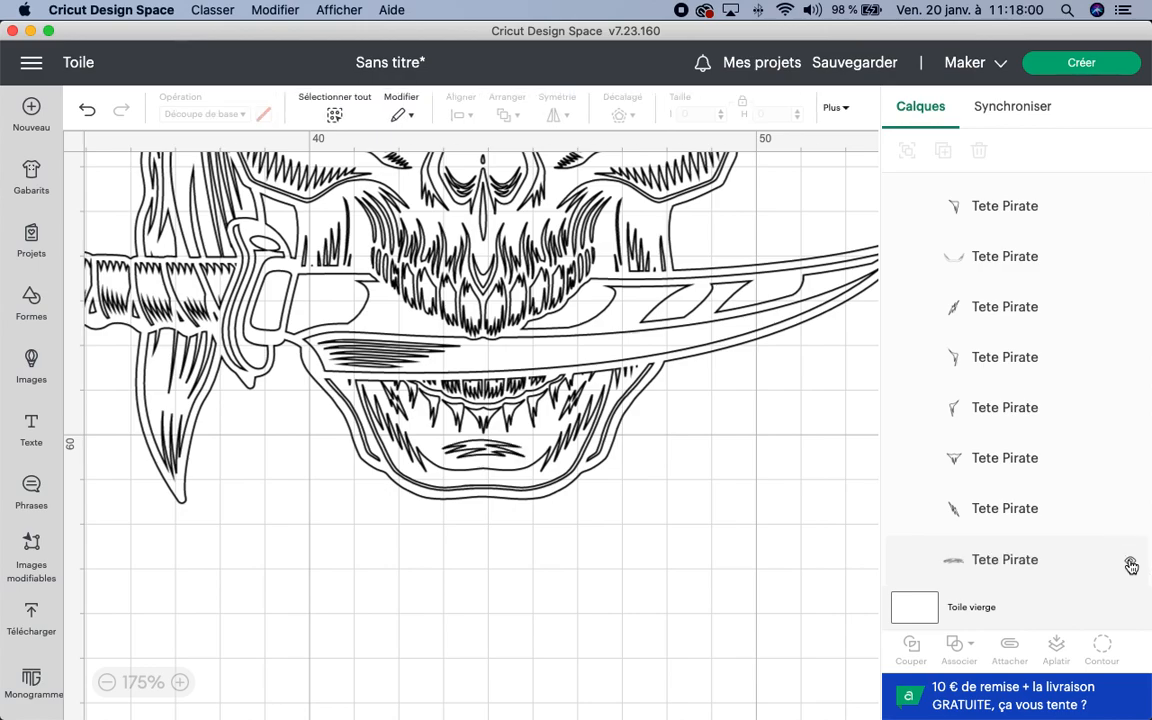
click(1130, 563)
click(1130, 563)
Select the main sublayer containing most of the skull drawing and view it whole at 100% zoom.
scroll(668, 468, up, 5)
scroll(931, 457, up, 10)
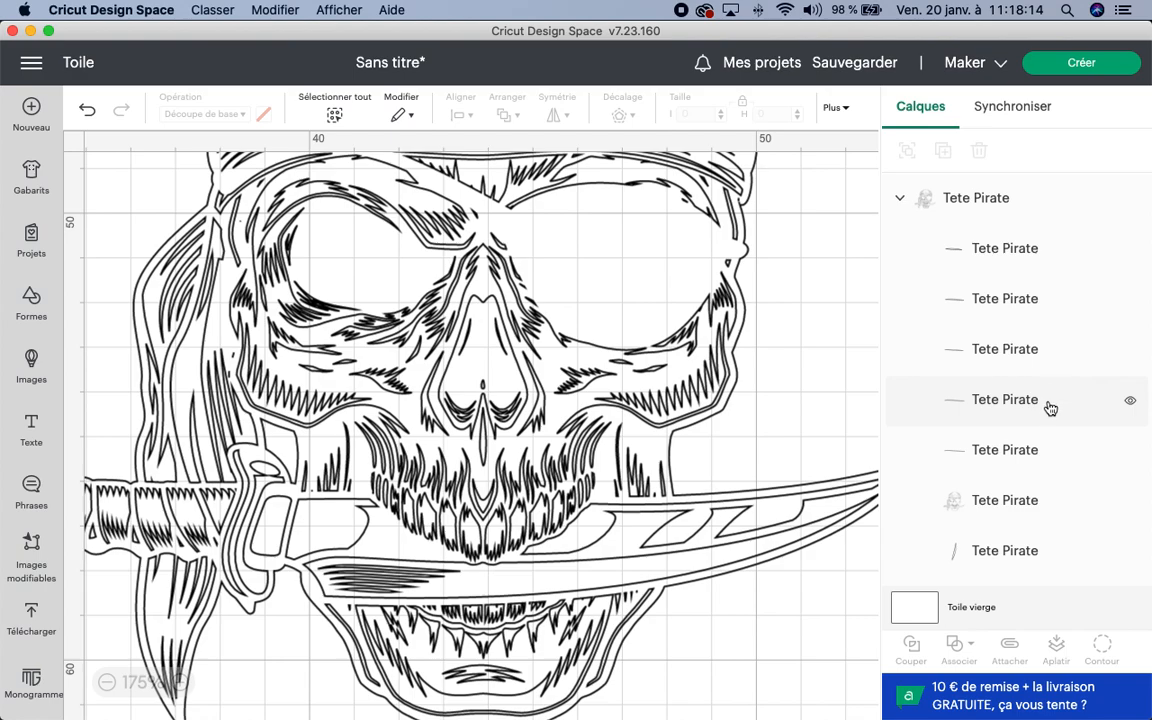
scroll(1040, 420, down, 4)
scroll(1040, 400, down, 2)
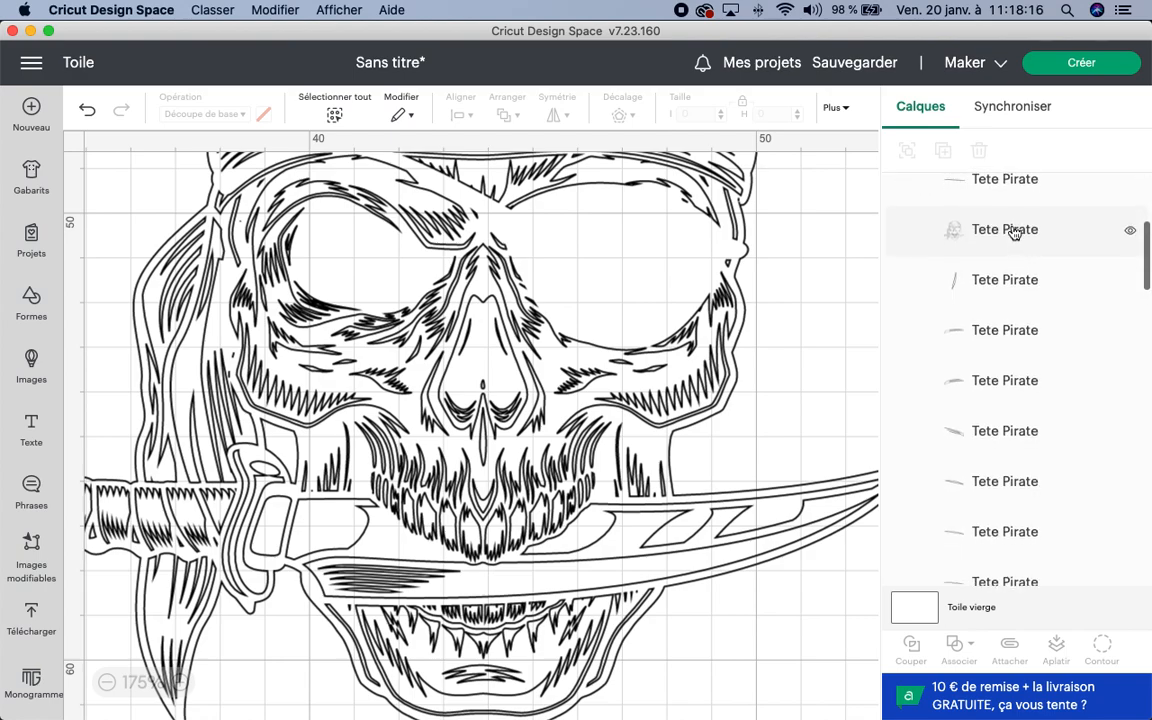
click(1036, 237)
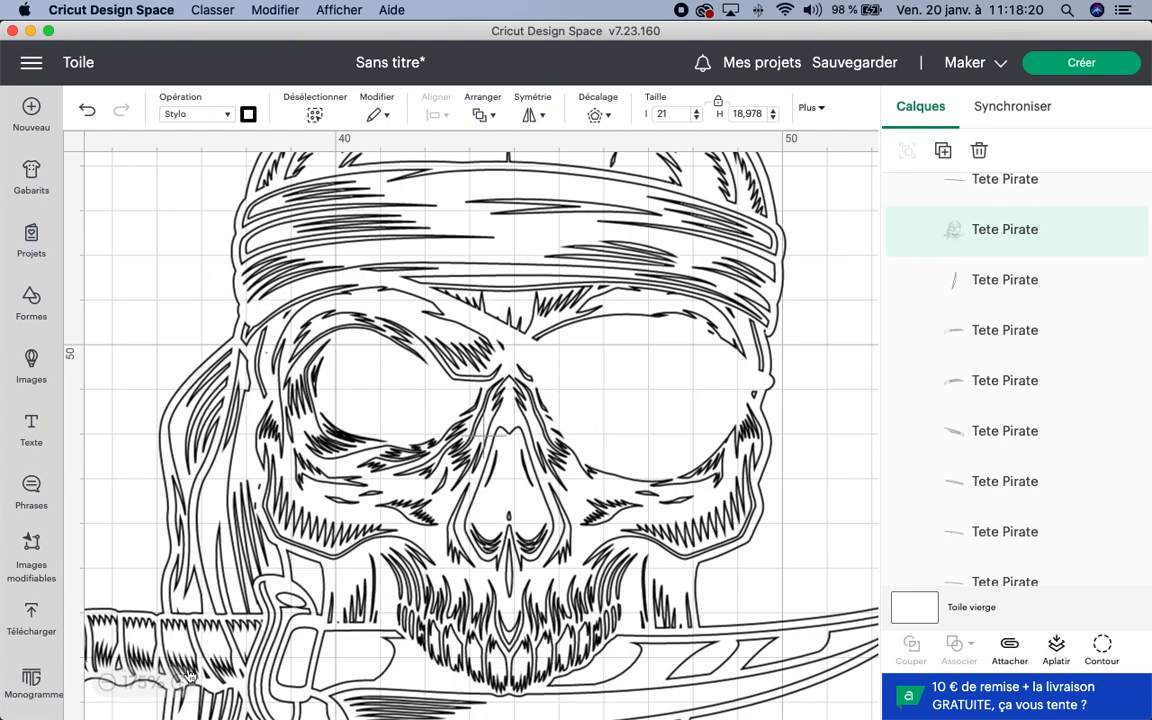
click(107, 682)
click(107, 682)
click(107, 682)
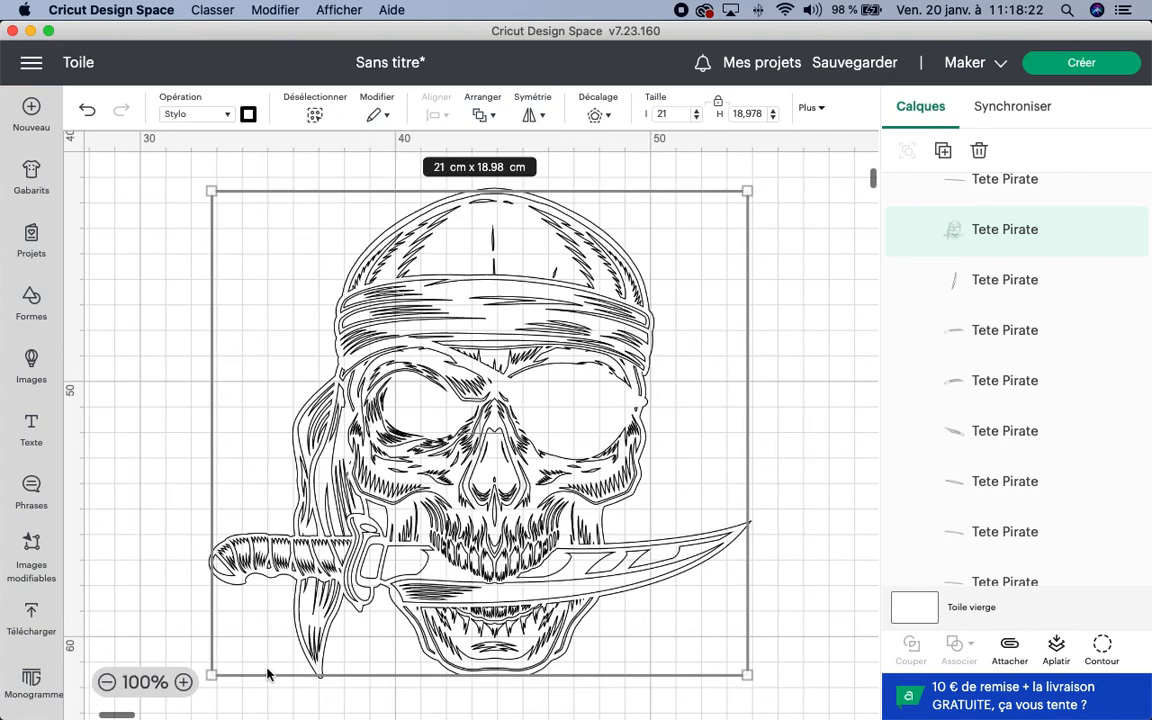
Toggle the main skull sublayer's visibility to compare it with the separate detail strokes, leaving it shown.
click(1131, 235)
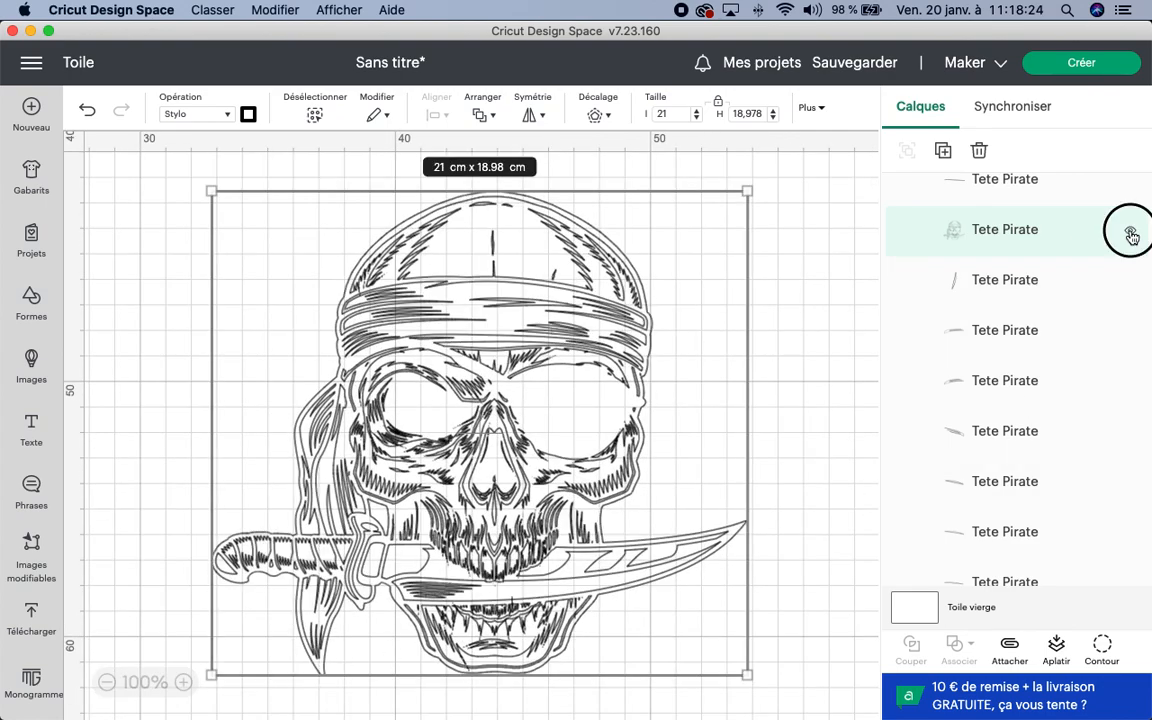
click(1131, 235)
click(1131, 235)
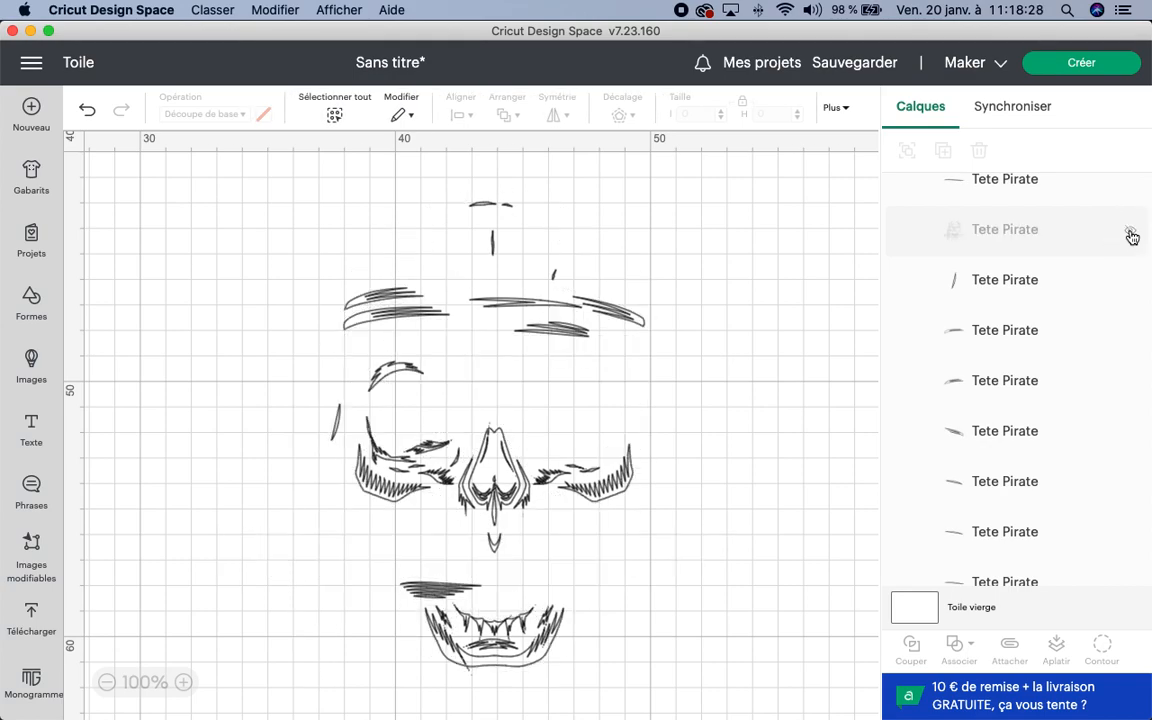
click(1131, 235)
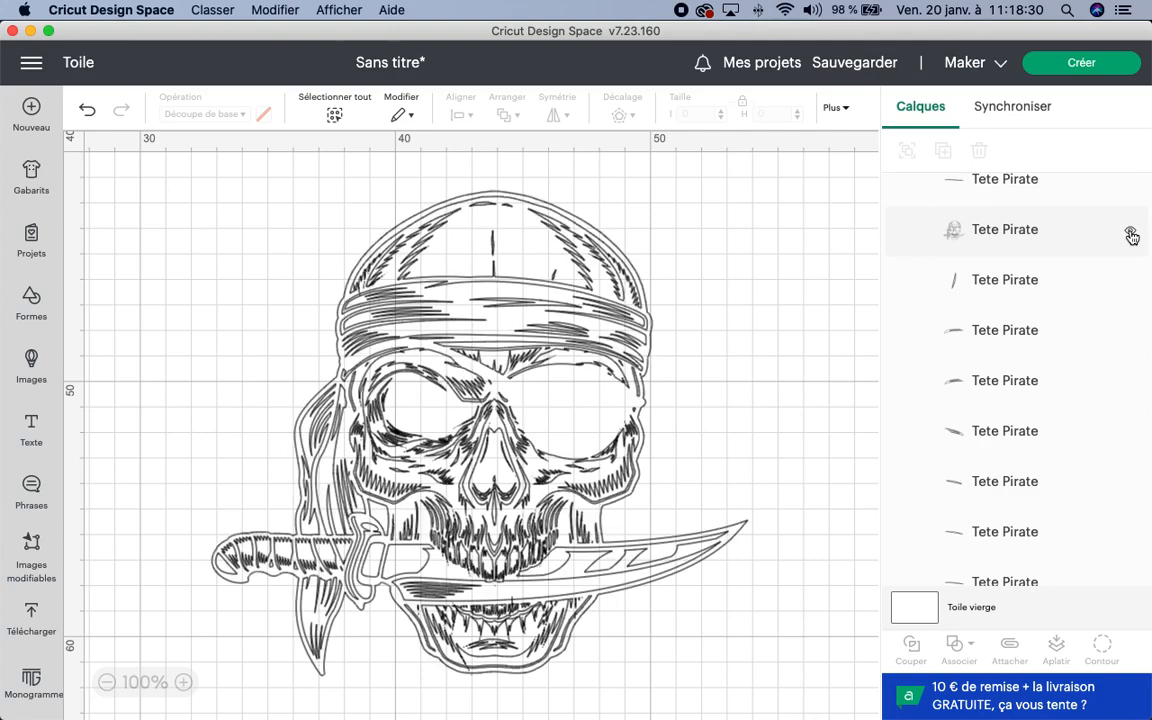
Hide the main skull sublayer once more to inspect the separate detail strokes, and show it again.
click(1131, 235)
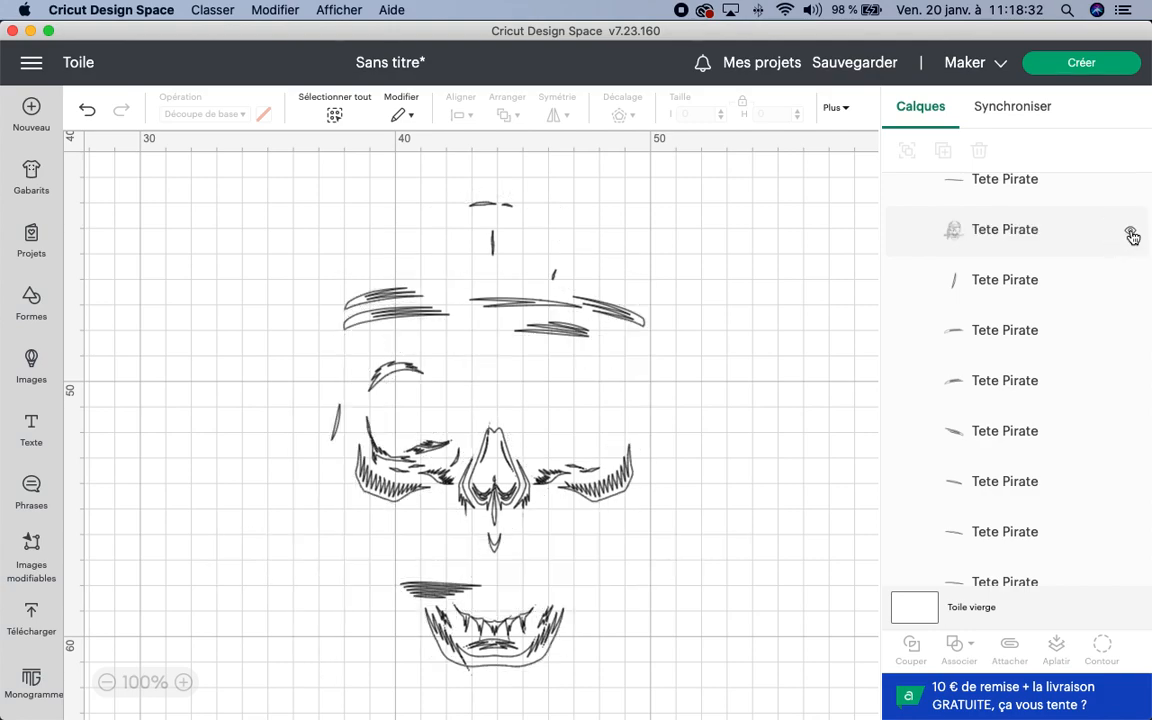
click(1131, 235)
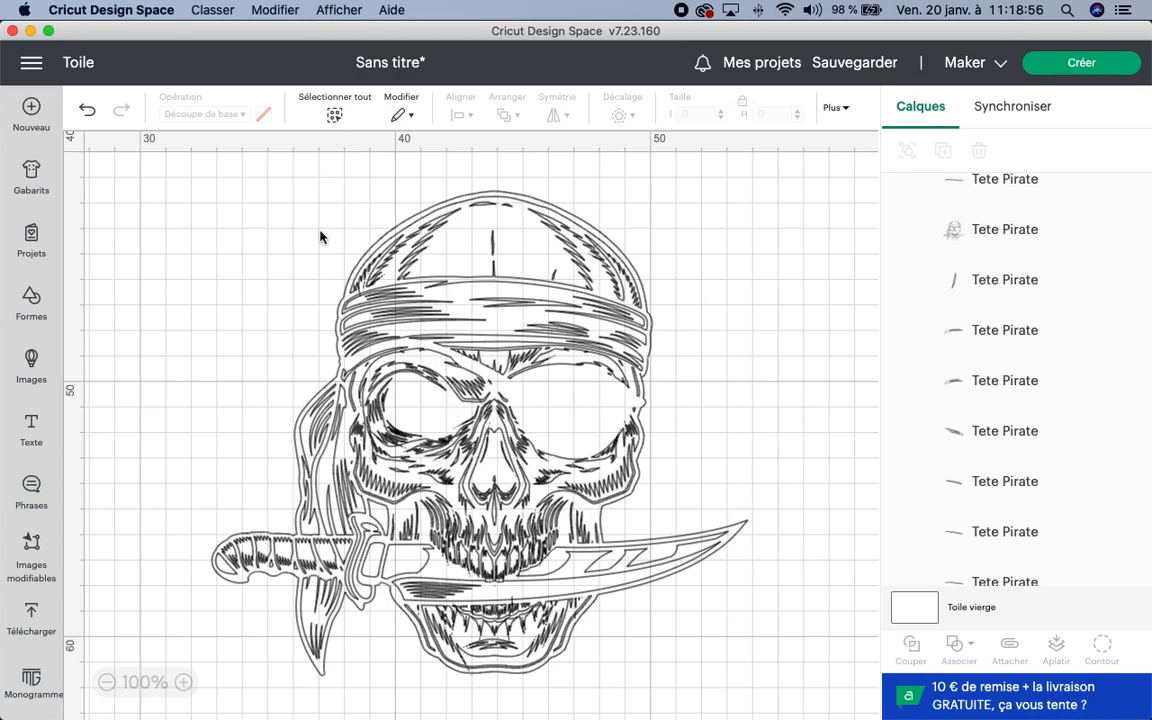
Move the whole skull about 3 cm to the left on the canvas and attach all its layers together.
click(387, 289)
drag(508, 302, 426, 297)
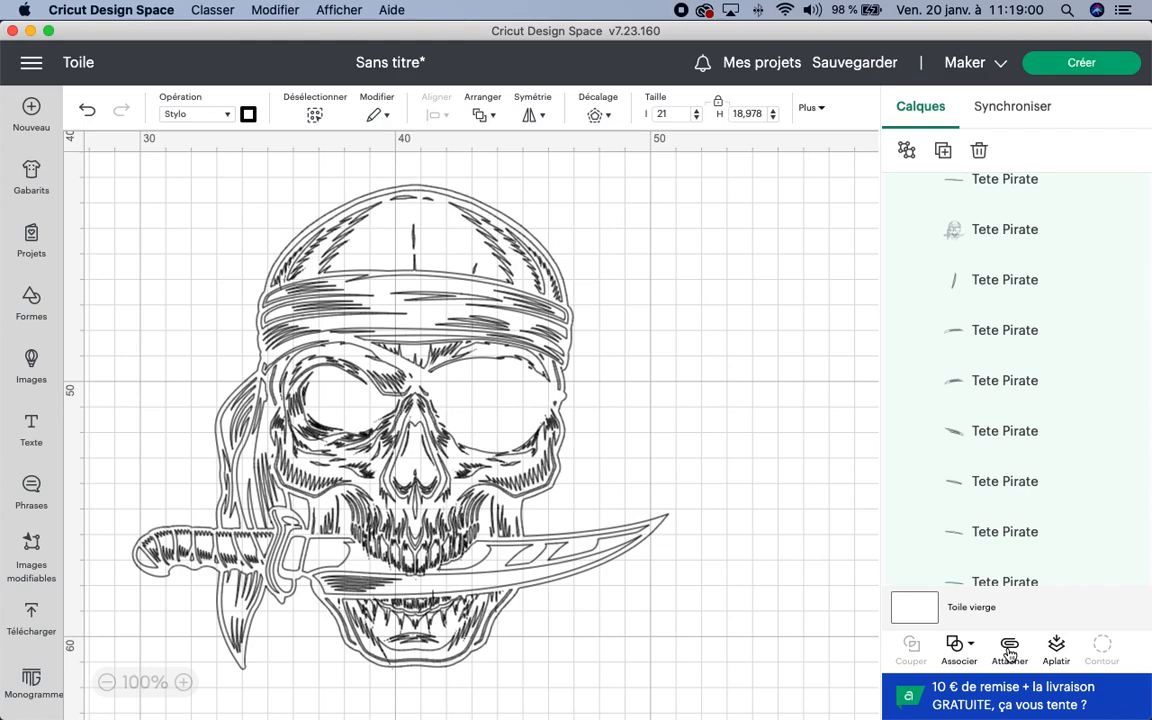
click(1010, 648)
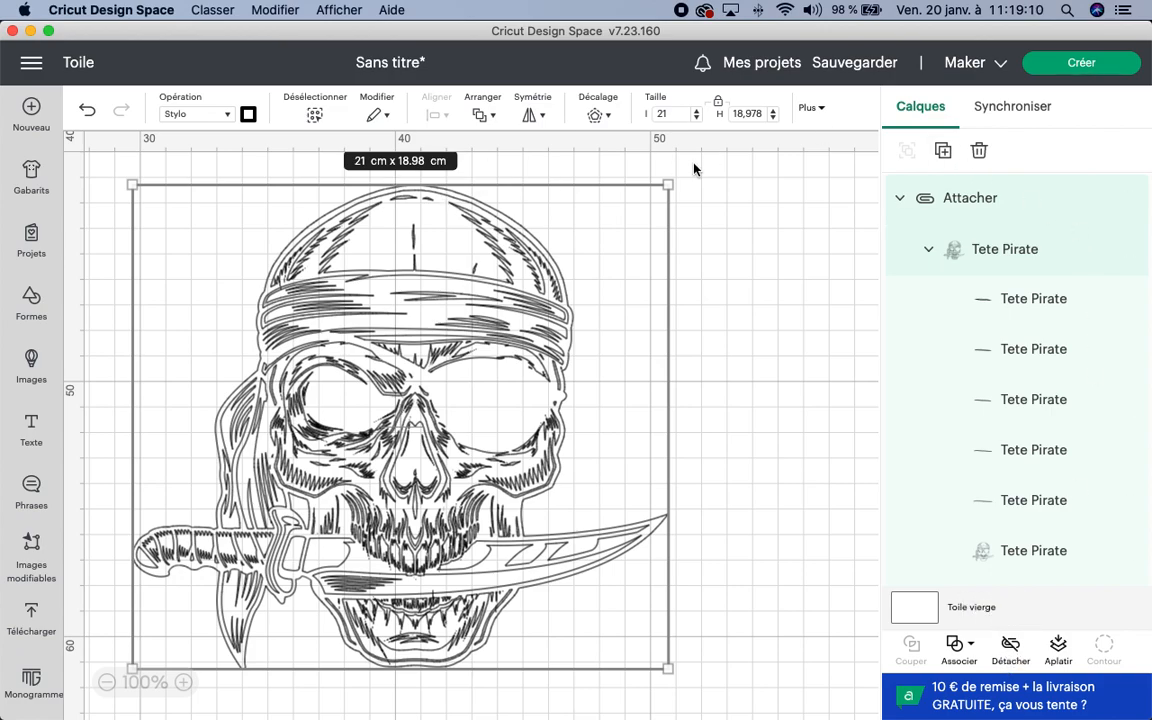
Change the attached skull's operation to Découpe de base and proceed to the mat preparation.
click(220, 113)
click(219, 166)
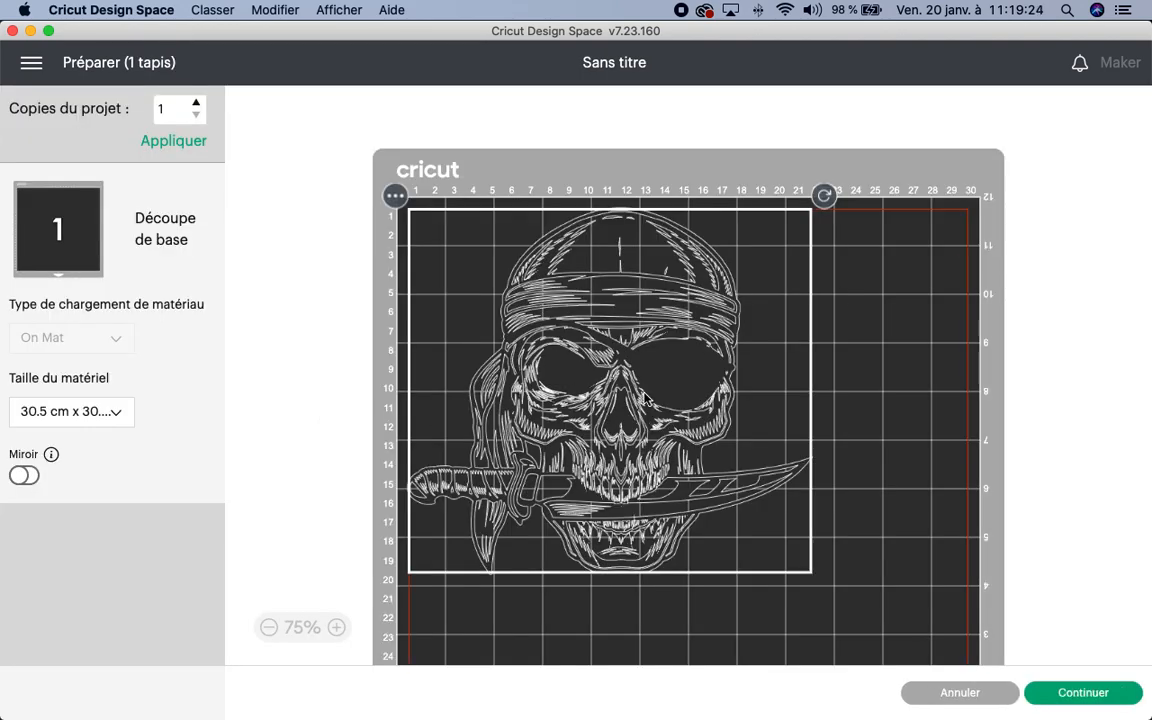
Try the 21 cm x 29.7 cm (A4) material size and shift the skull slightly on the sheet.
click(117, 411)
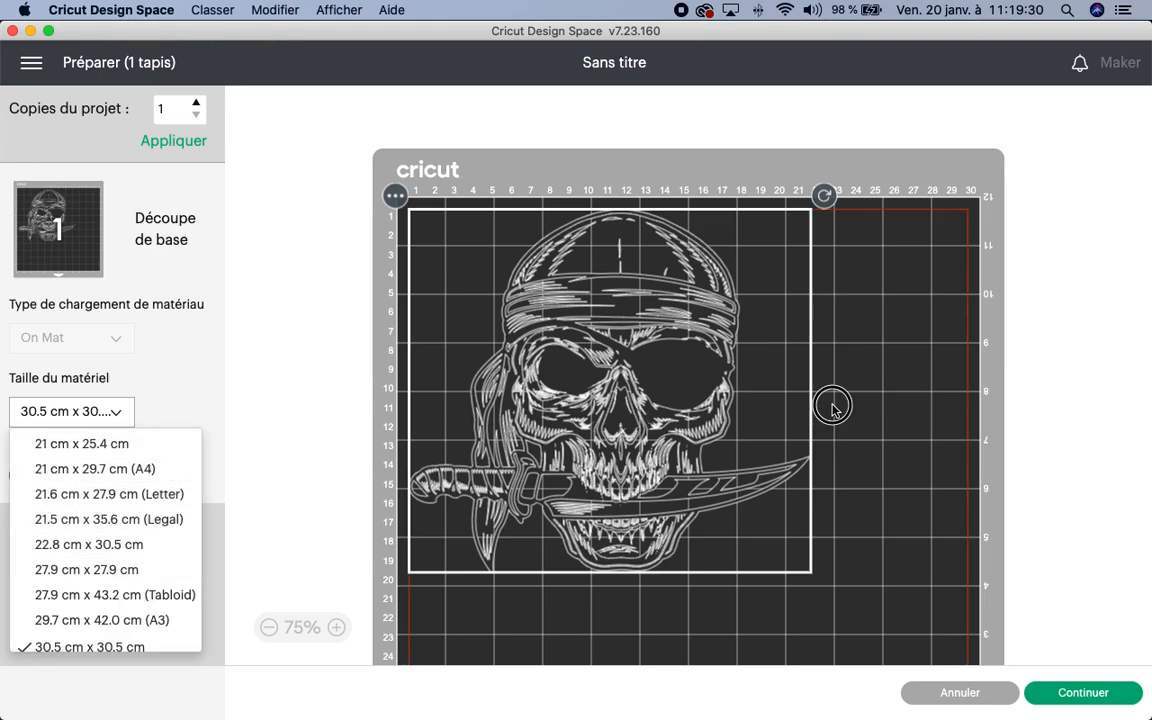
click(838, 454)
click(590, 425)
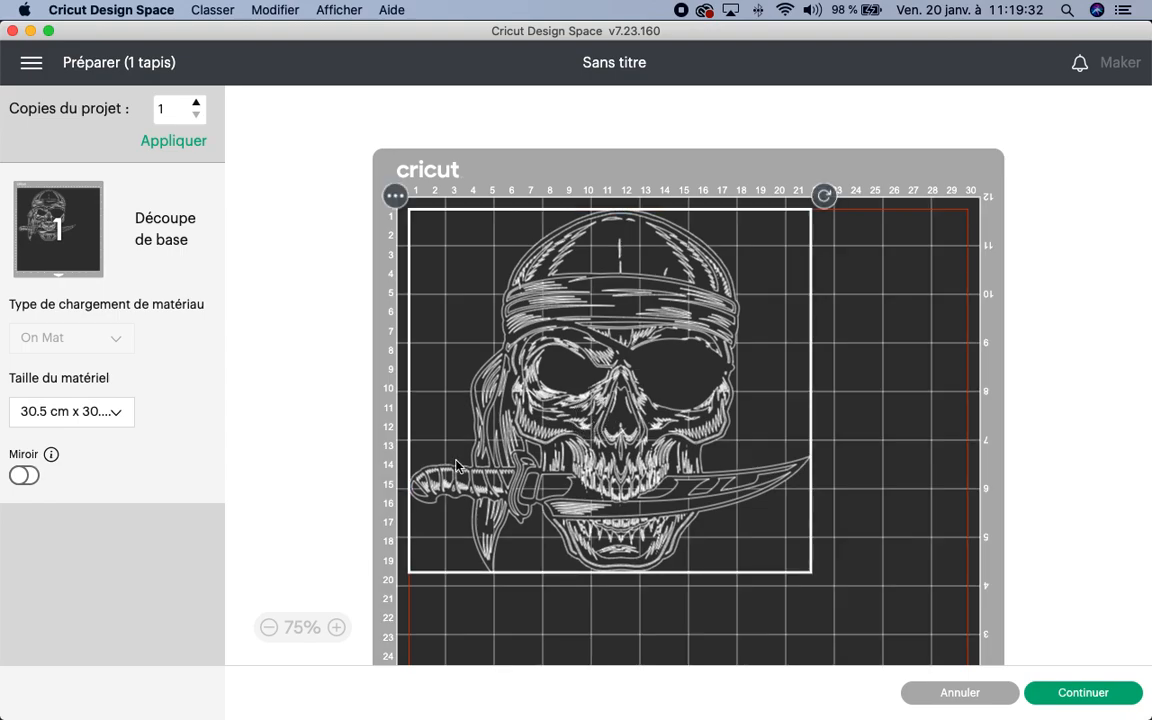
click(80, 411)
click(88, 470)
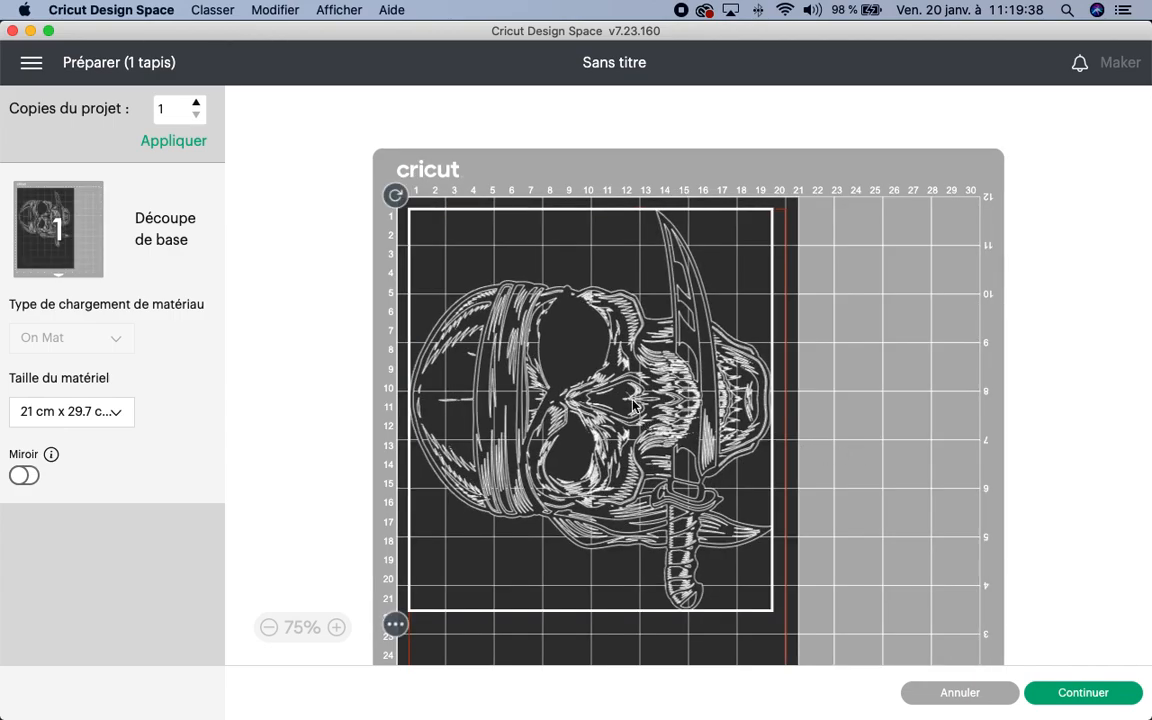
drag(637, 413, 642, 421)
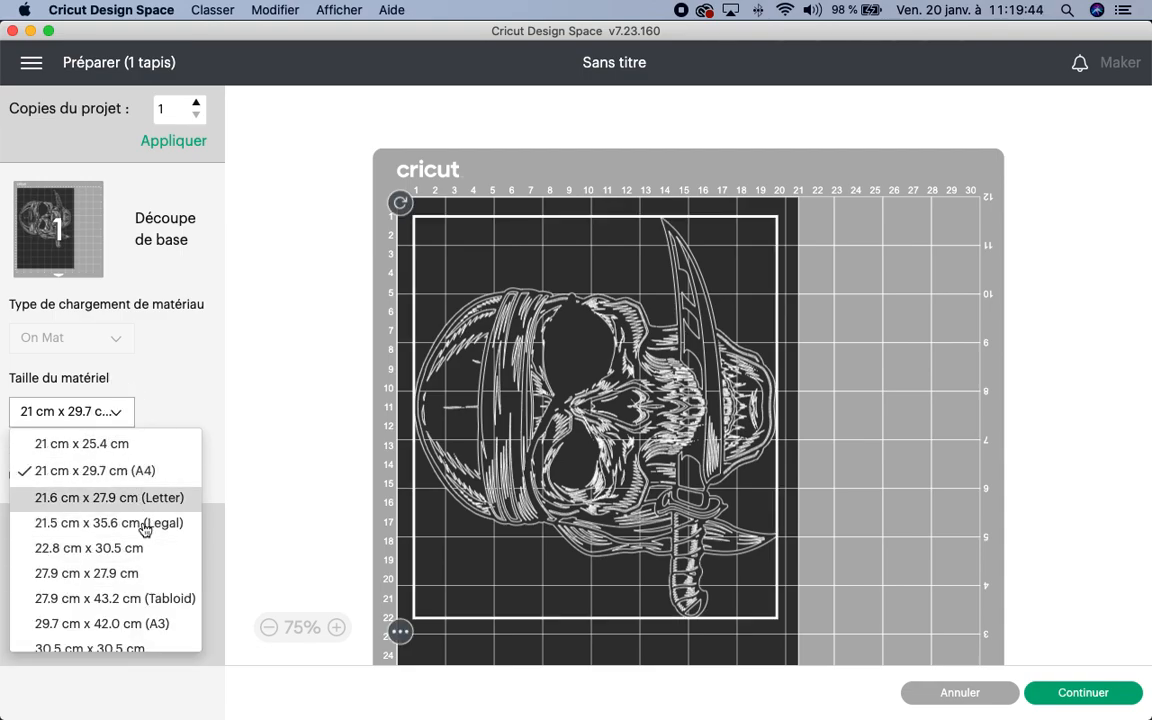
Set the material size to 30.5 cm x 61 cm and review the other available sizes without changing it.
scroll(150, 525, down, 3)
click(157, 633)
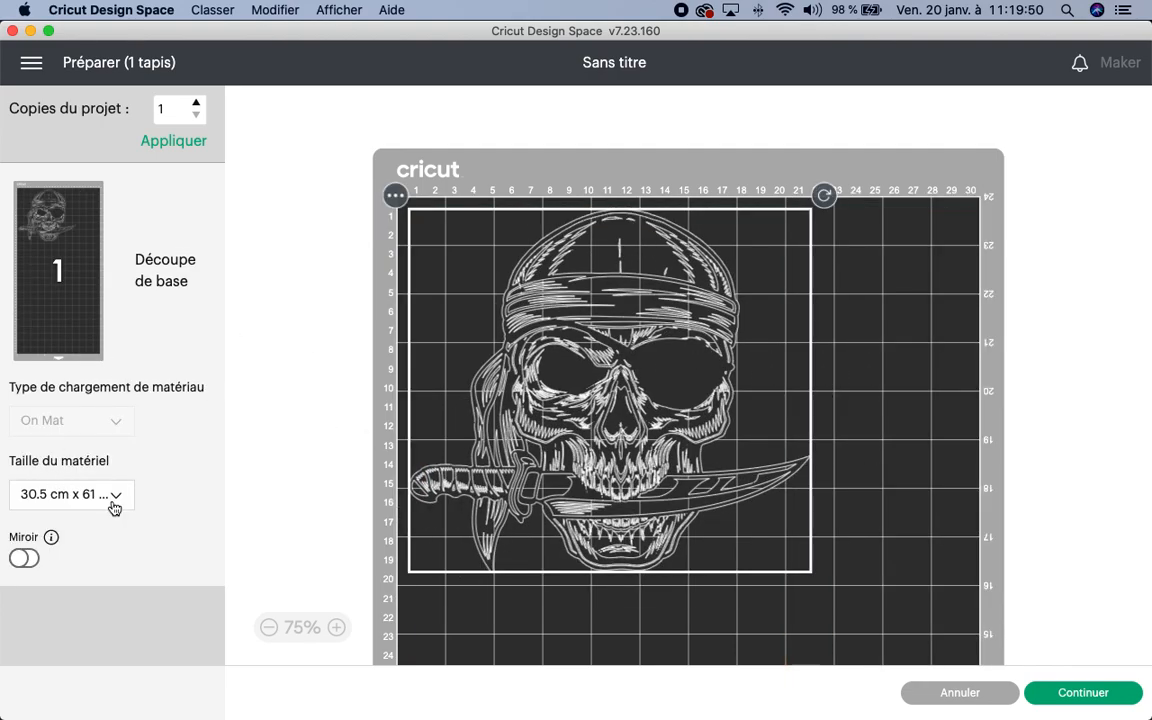
click(113, 503)
scroll(119, 583, down, 2)
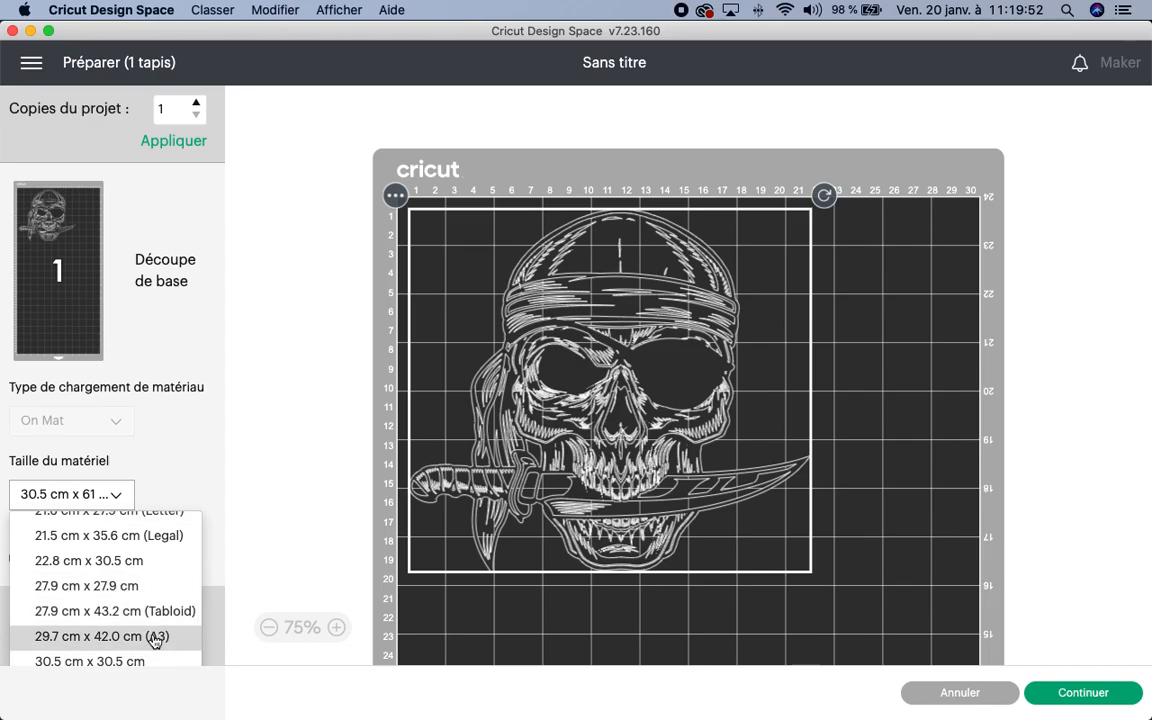
scroll(154, 605, up, 3)
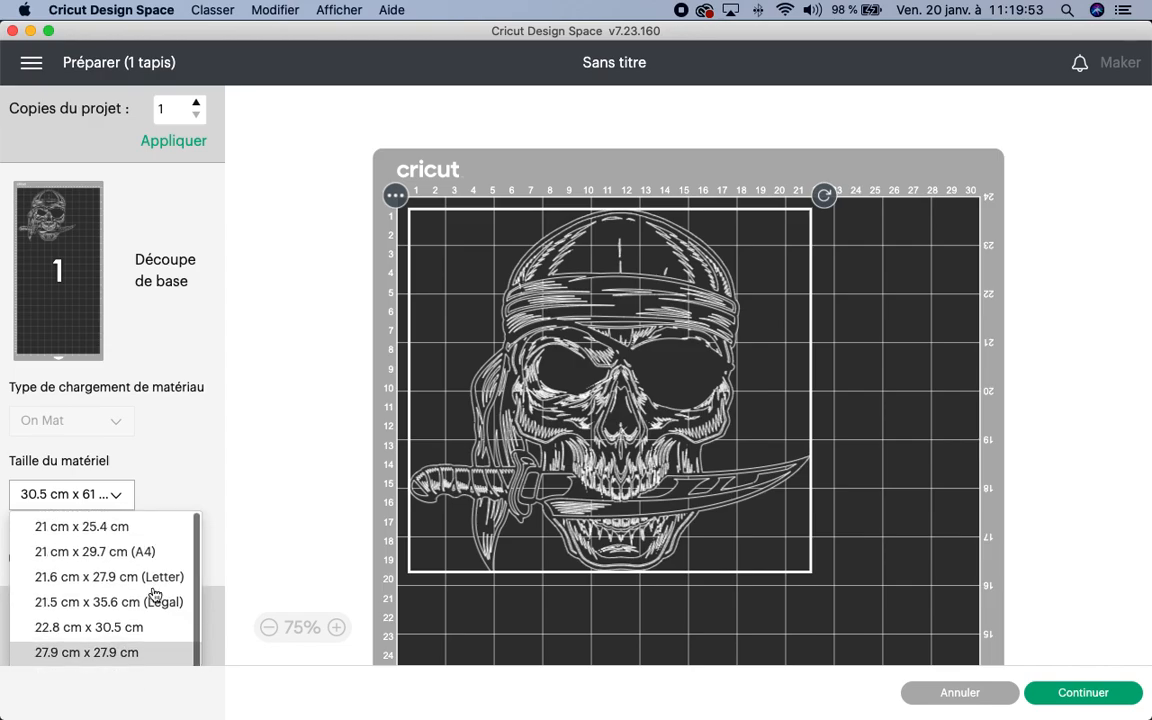
click(172, 466)
Place the skull about 3 cm from the mat's left and top edges and mirror it for cutting.
drag(605, 278, 683, 364)
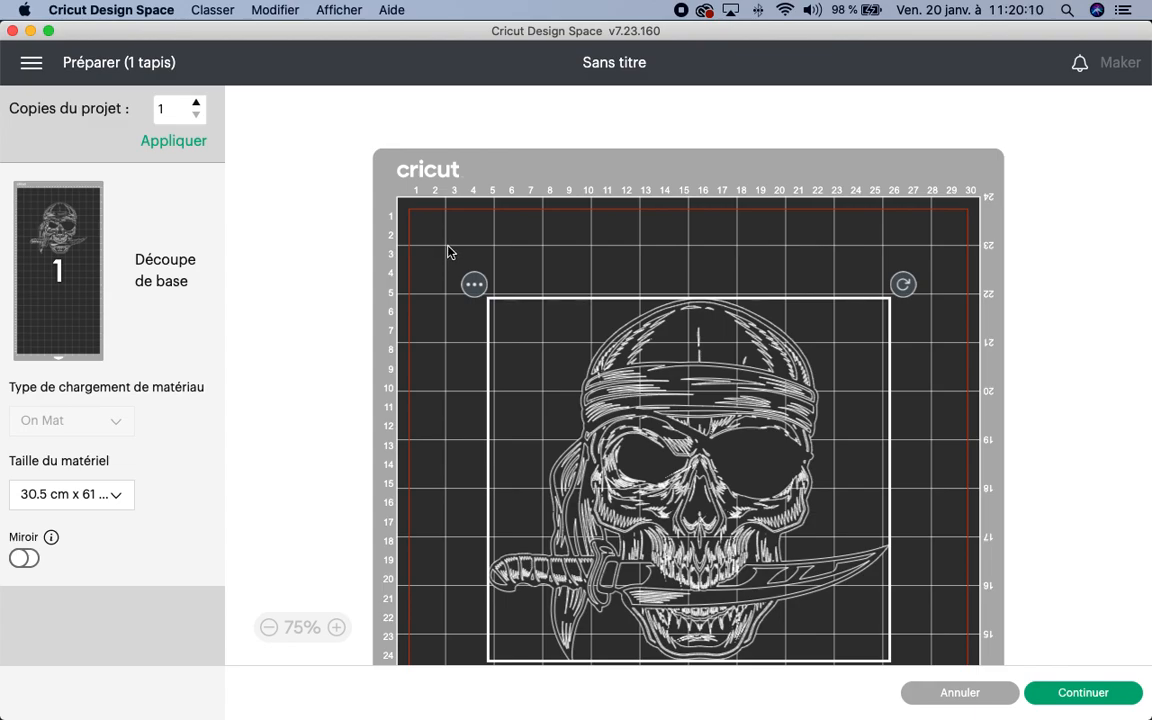
drag(690, 429, 655, 383)
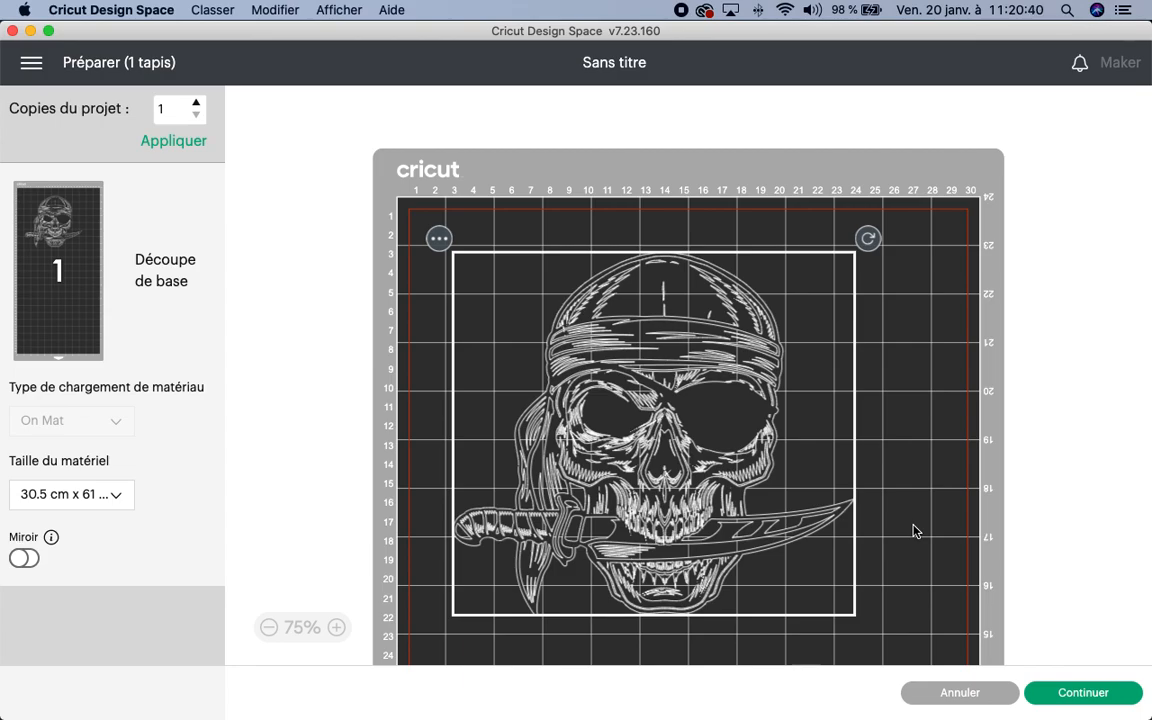
click(24, 560)
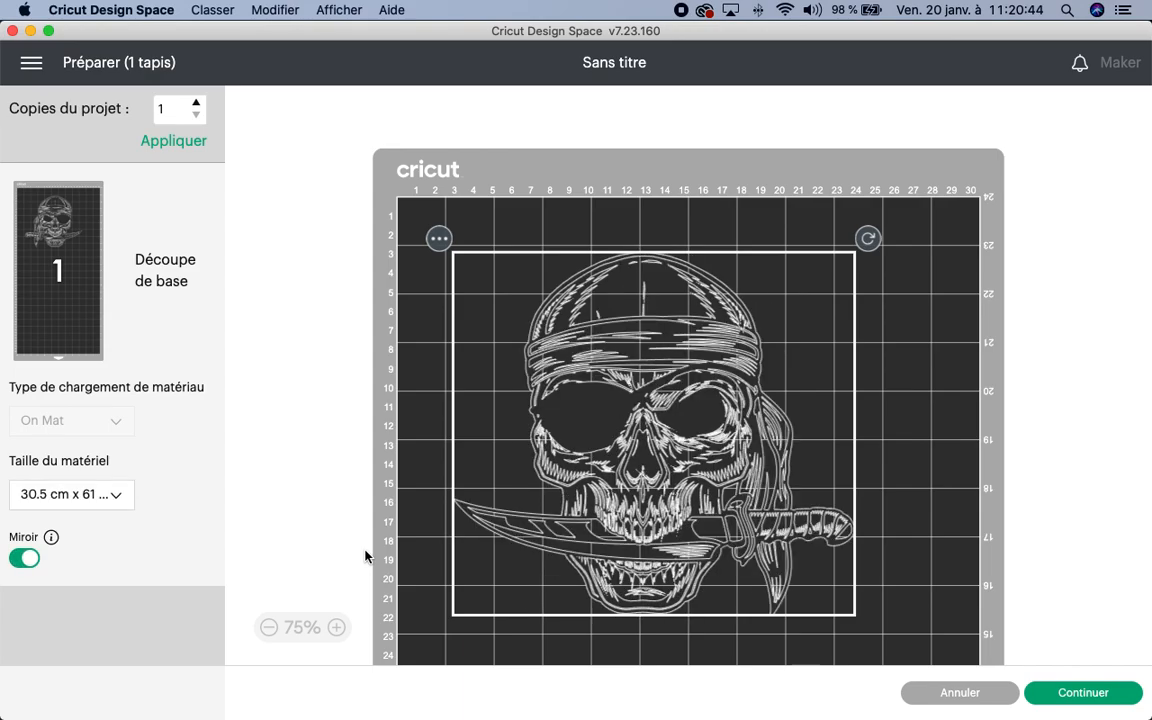